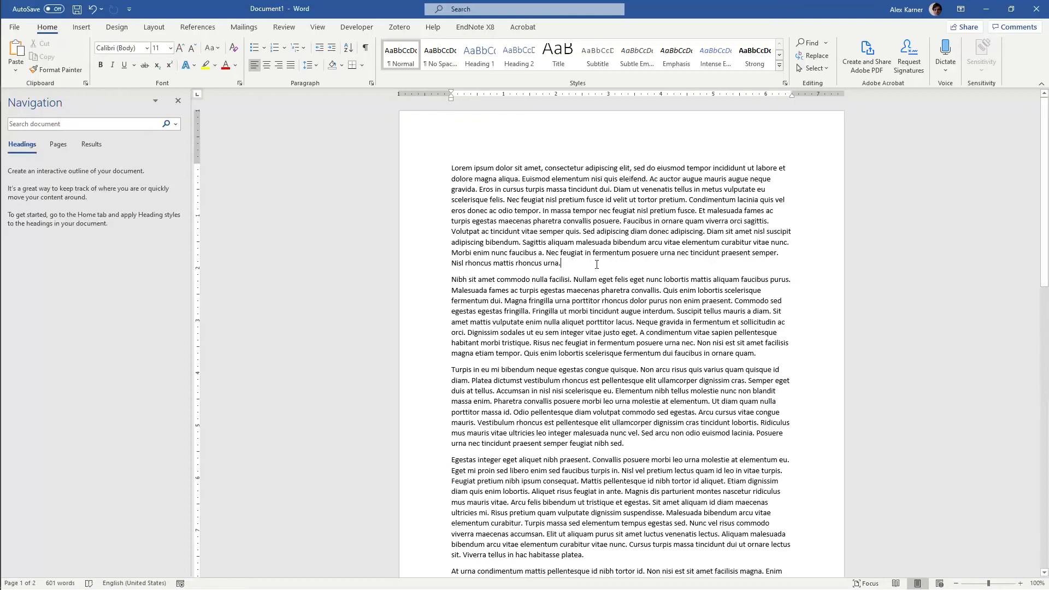
Insert page numbers at the bottom of the page using the Plain Number 3 layout, and return to the body text
scroll(597, 265, down, 10)
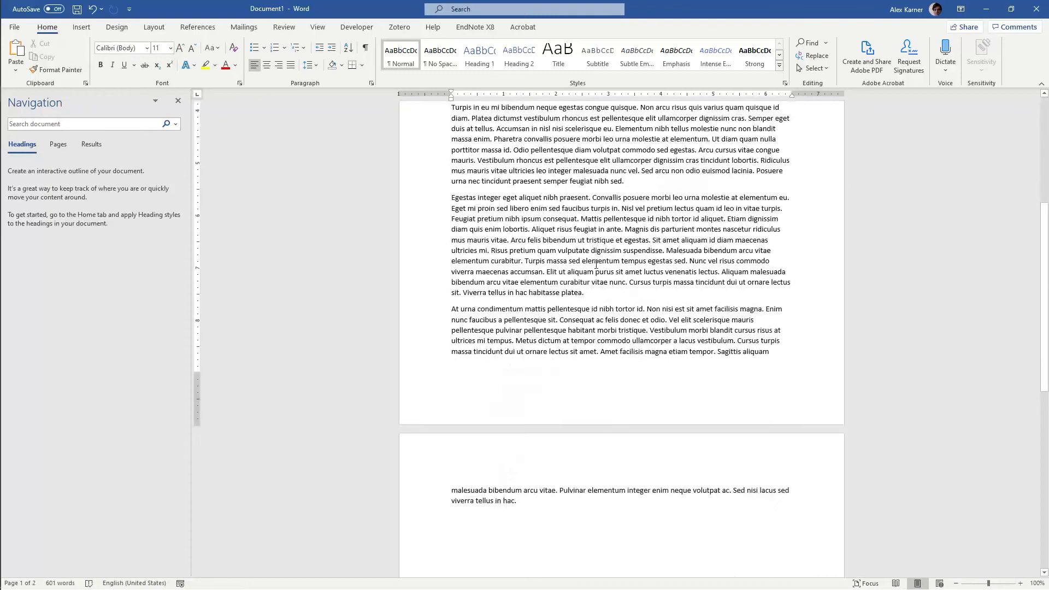
scroll(596, 265, up, 10)
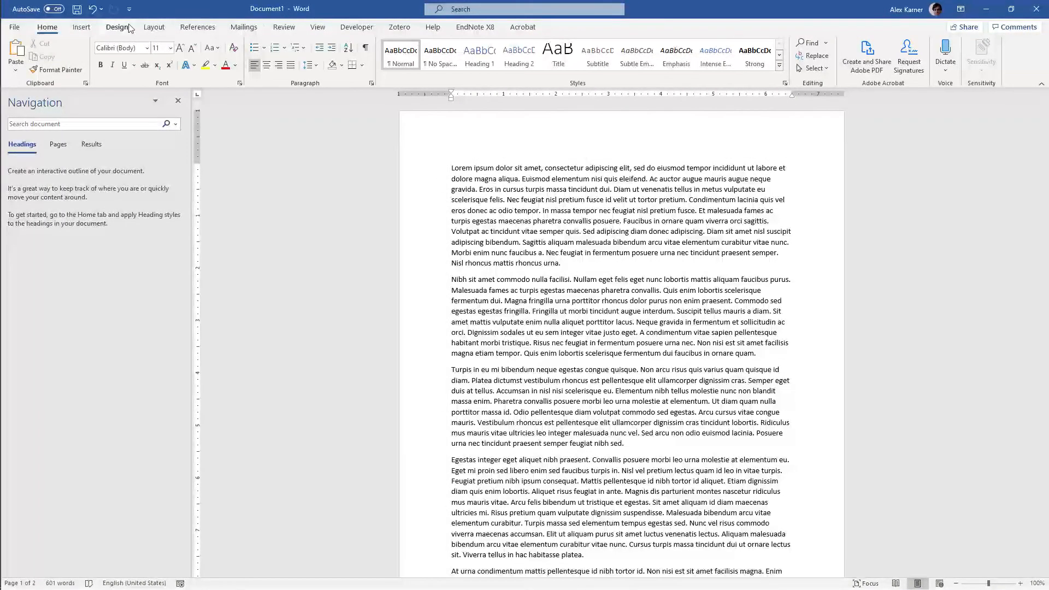
click(87, 29)
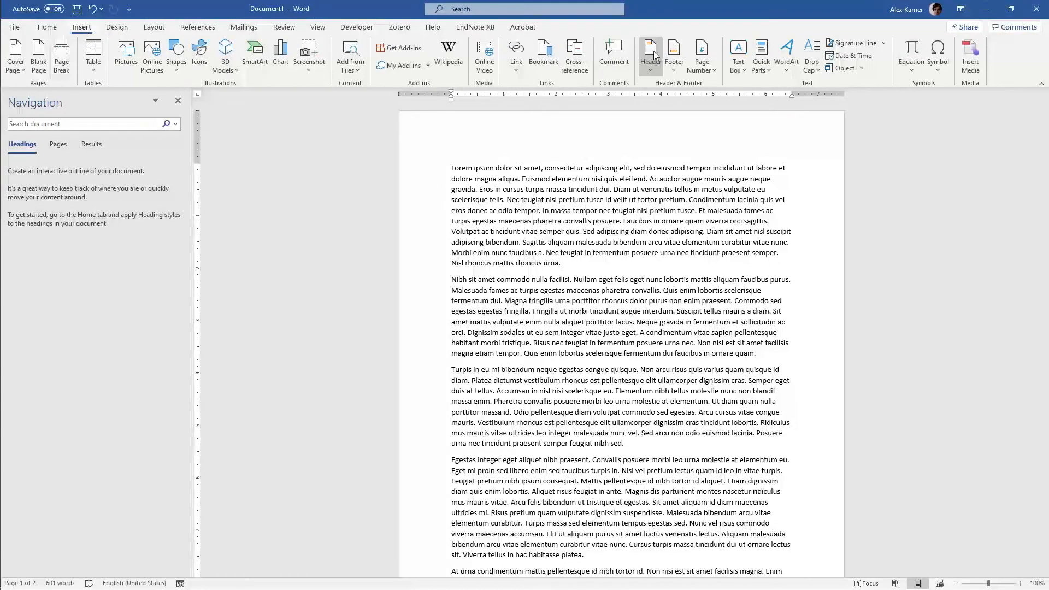
click(703, 58)
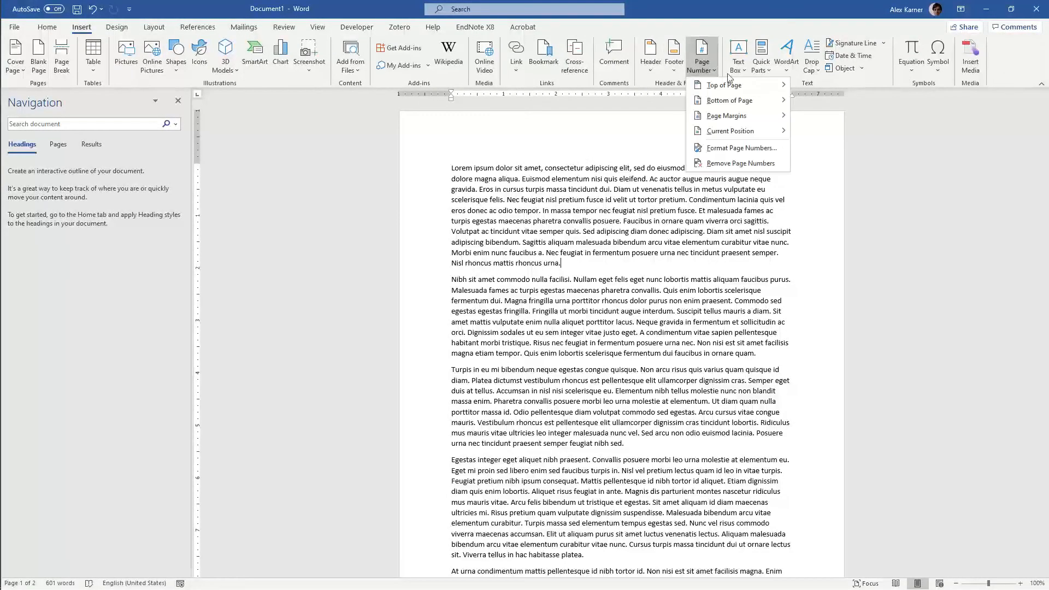
mouse_move(737, 101)
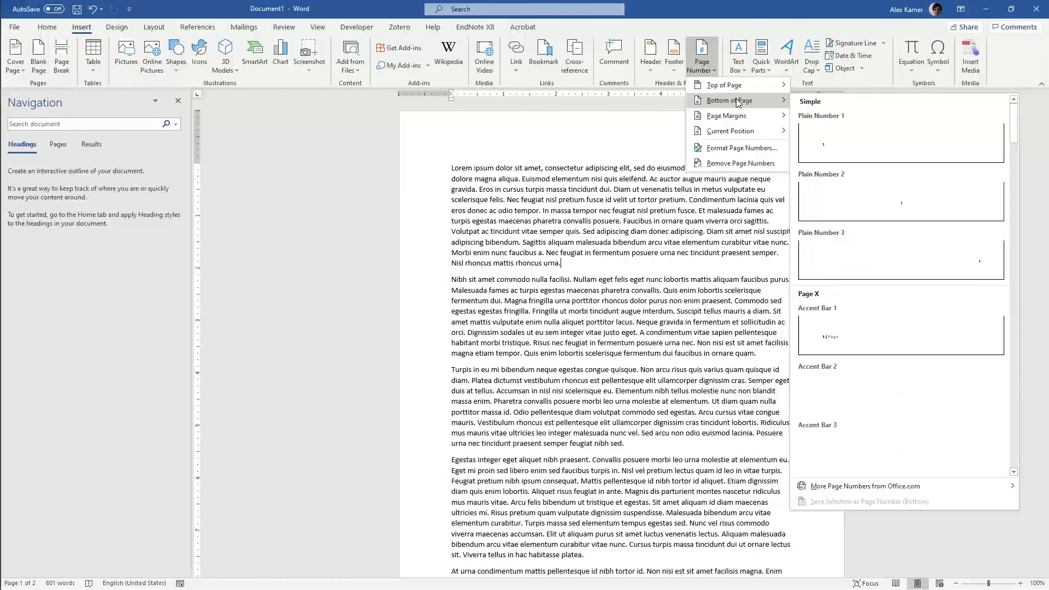
click(841, 267)
scroll(840, 317, down, 2)
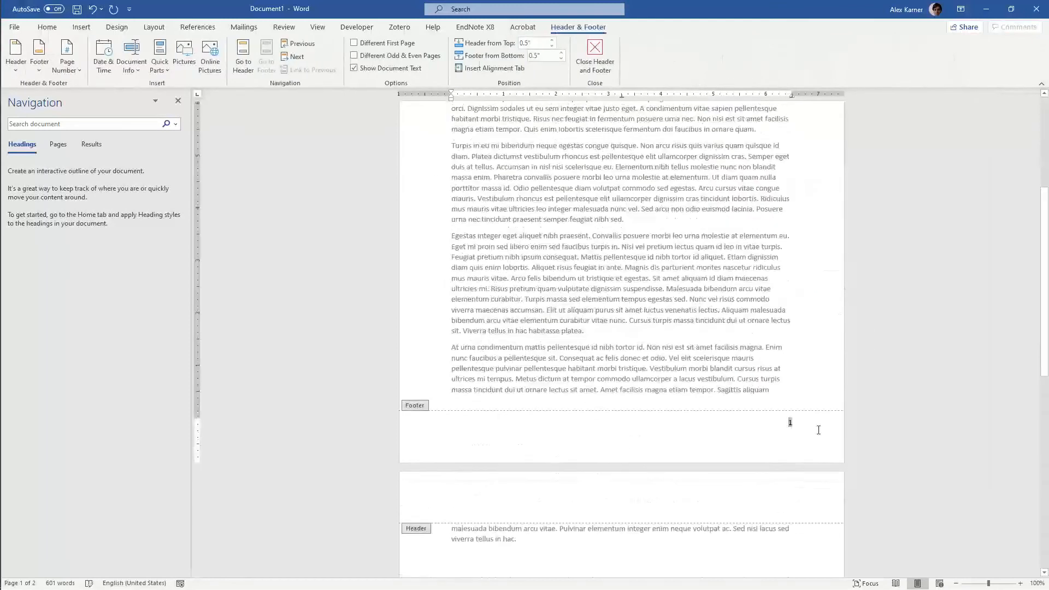
double_click(746, 350)
Review the footer page numbering and how the body text runs from the first page to the second
scroll(789, 425, down, 5)
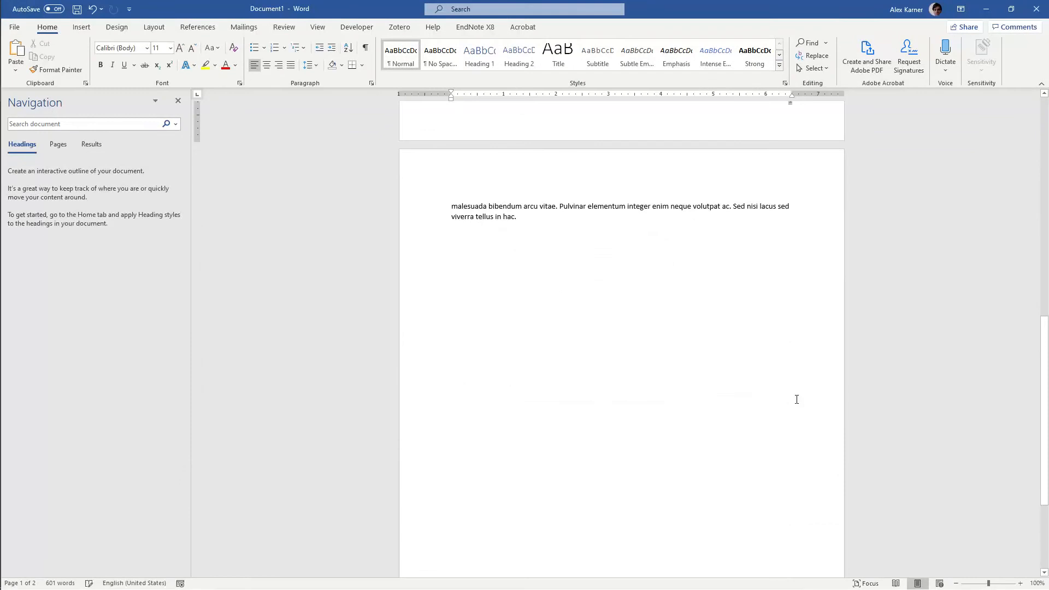
scroll(782, 443, up, 1)
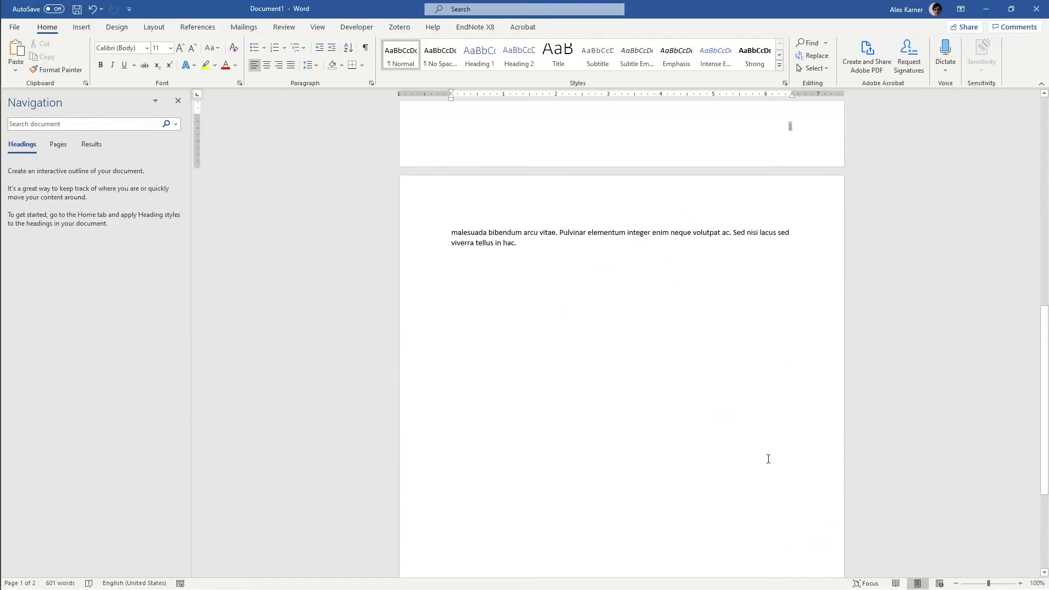
scroll(768, 459, up, 6)
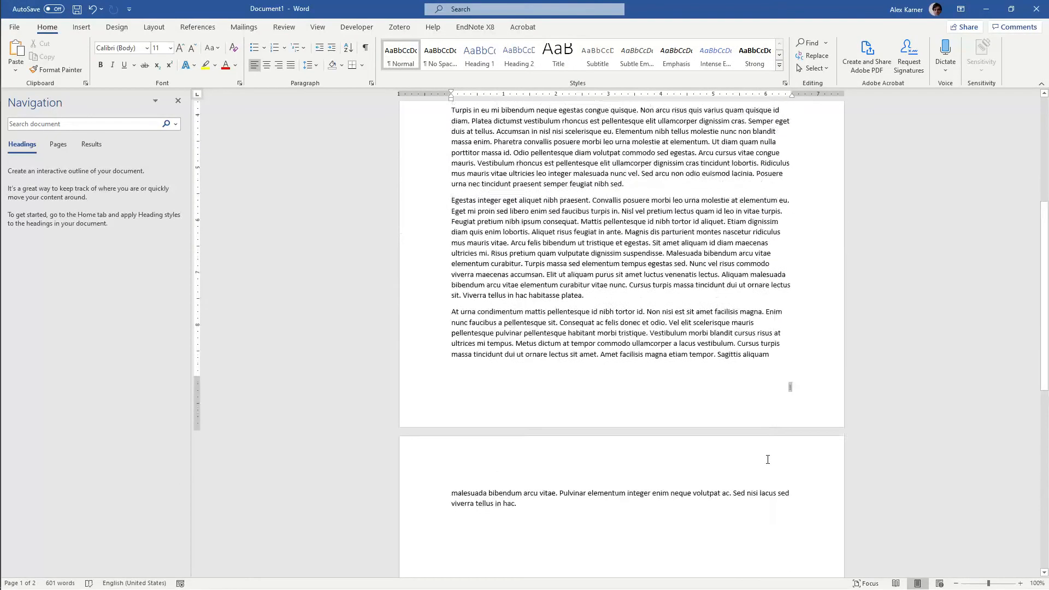
scroll(767, 459, up, 6)
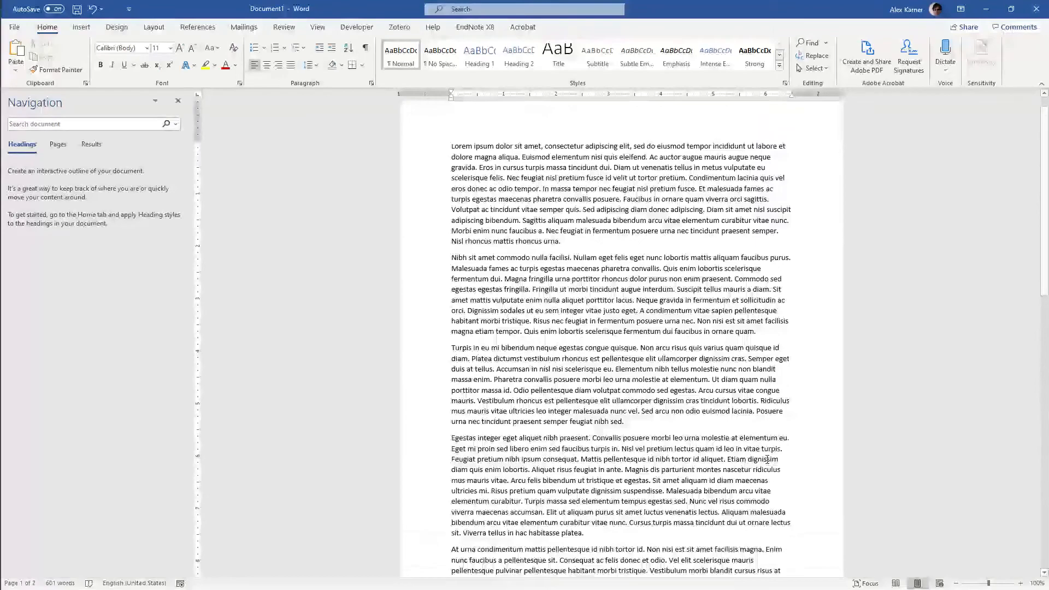
click(734, 358)
scroll(729, 268, down, 6)
click(728, 265)
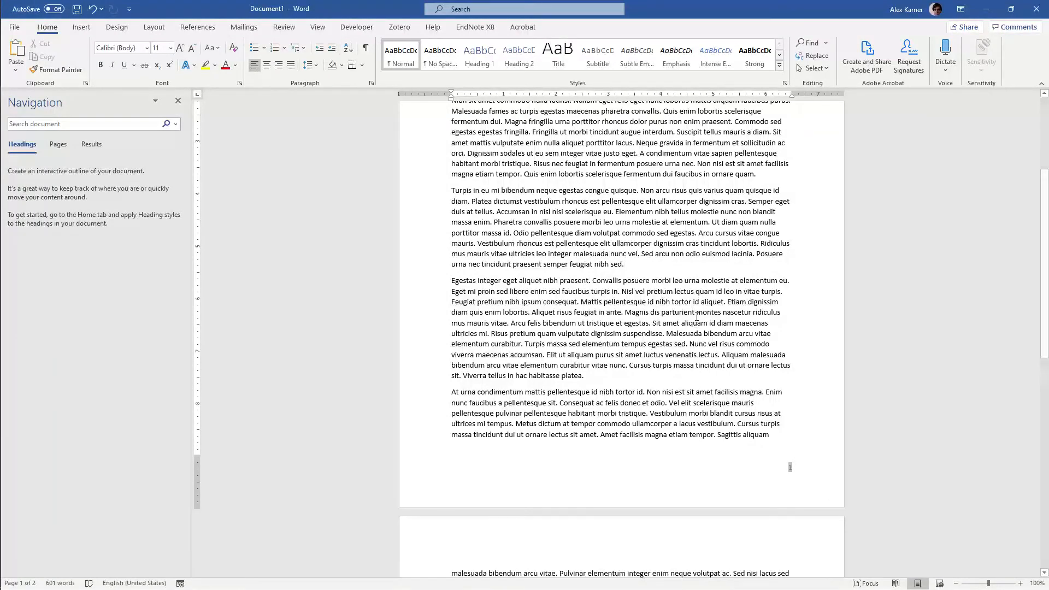
scroll(696, 316, up, 3)
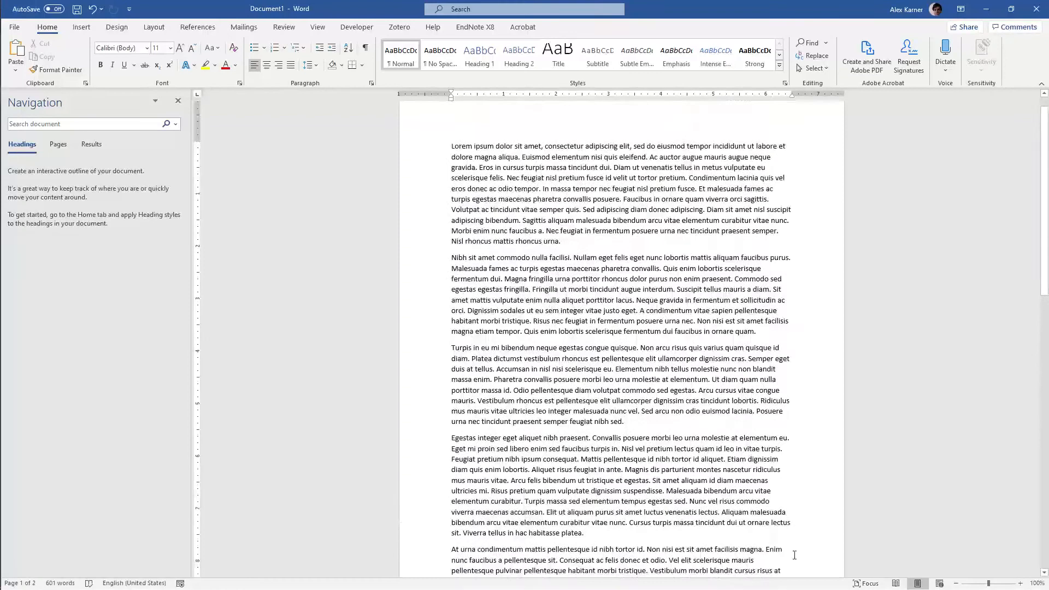
scroll(778, 513, up, 5)
Change the font of the entire body text to Times New Roman
key(ctrl+a)
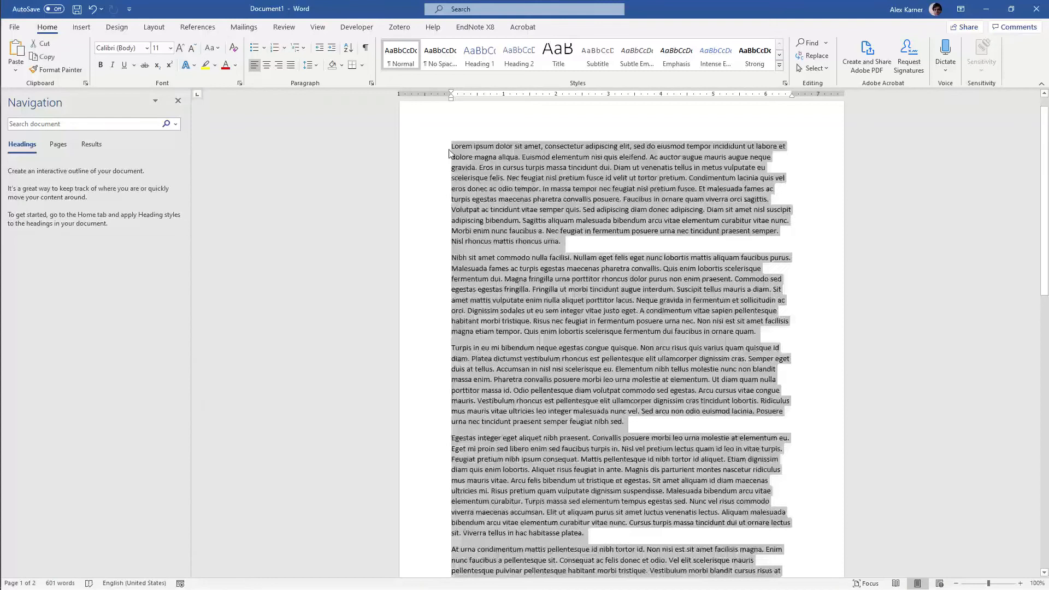
click(147, 47)
click(152, 120)
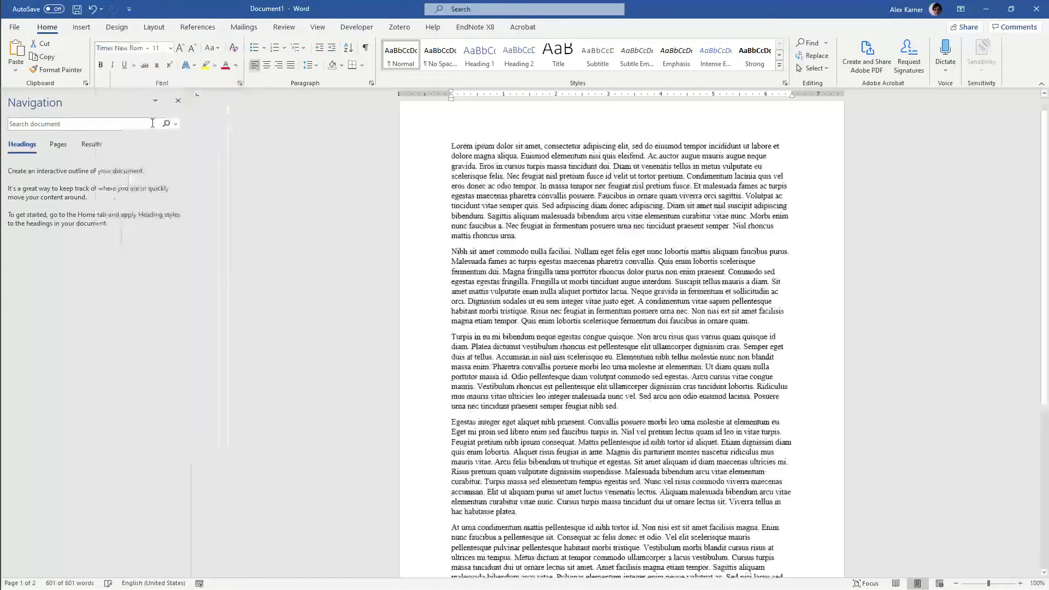
click(534, 288)
Add the filler lines "Kkkjfkdljfldkjf" and "Jkfjflfjfkj" after the last paragraph so the text spills onto a second page
scroll(534, 287, down, 3)
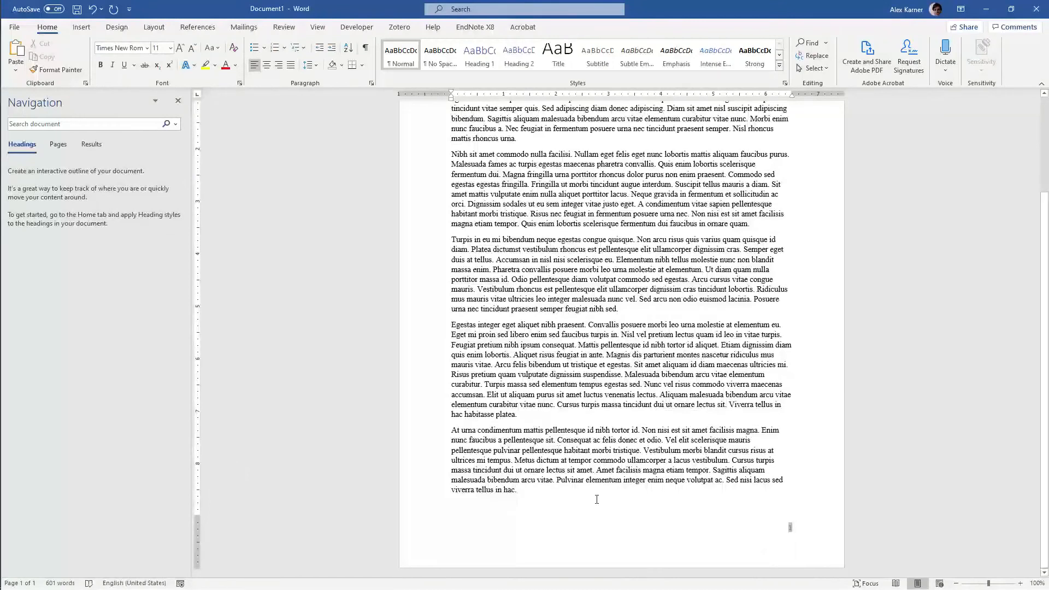
key(Return)
text(kkkjfkdljfldkjf)
key(Return)
text(jkfjflfjfkj)
key(Return)
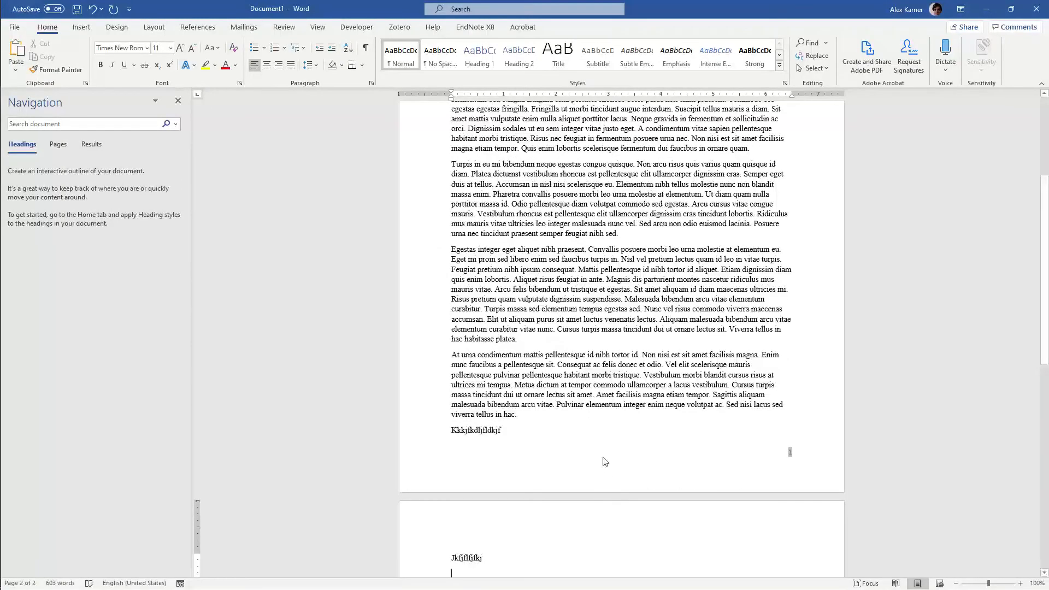
Examine the paragraphs and the filler lines around the break between the first and second pages
scroll(605, 462, up, 6)
click(640, 393)
drag(640, 393, 460, 307)
click(461, 318)
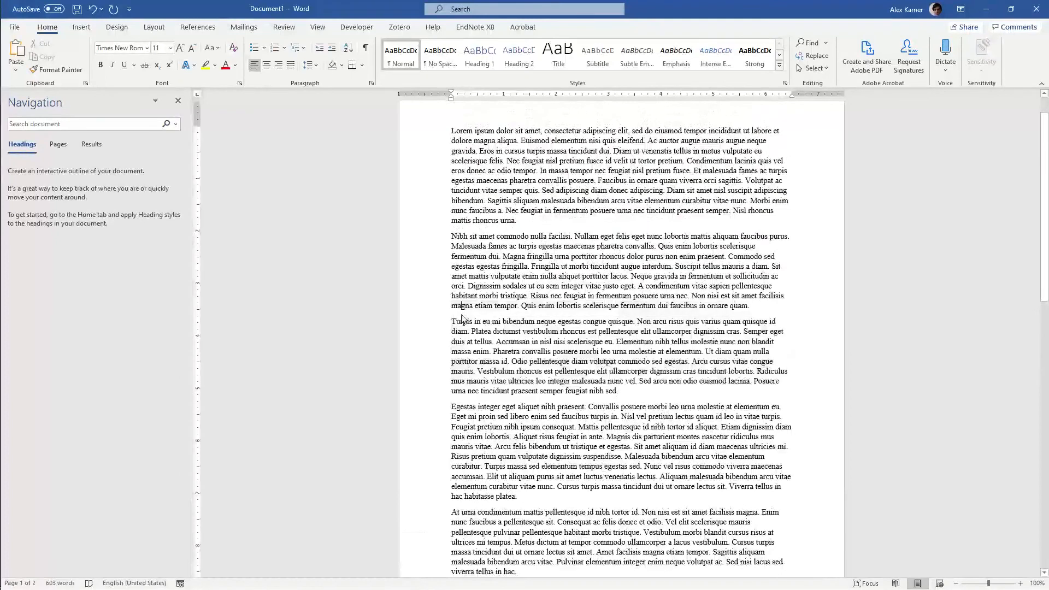
scroll(462, 319, down, 5)
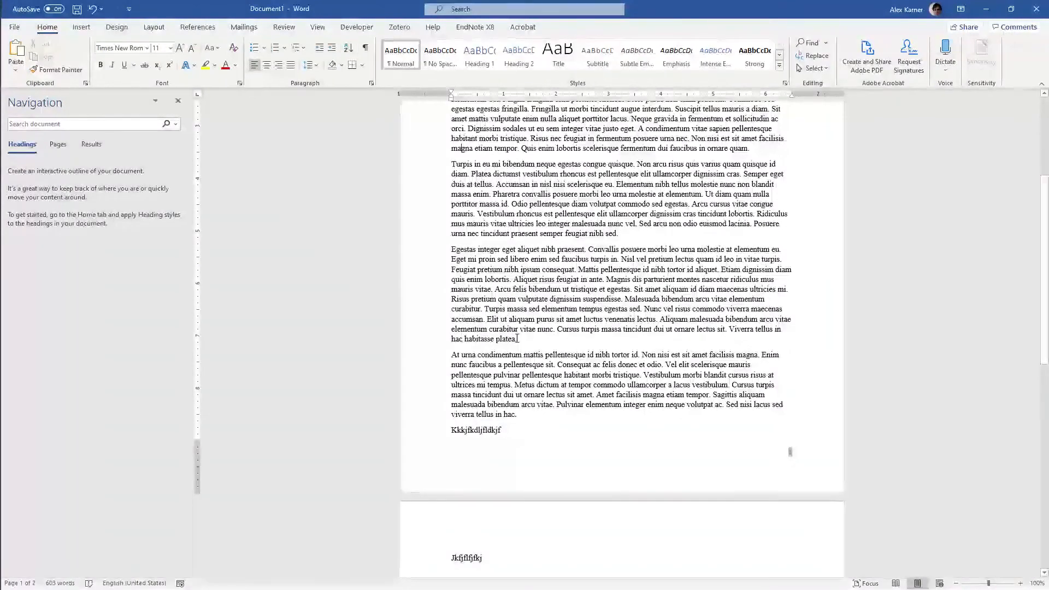
scroll(535, 404, up, 3)
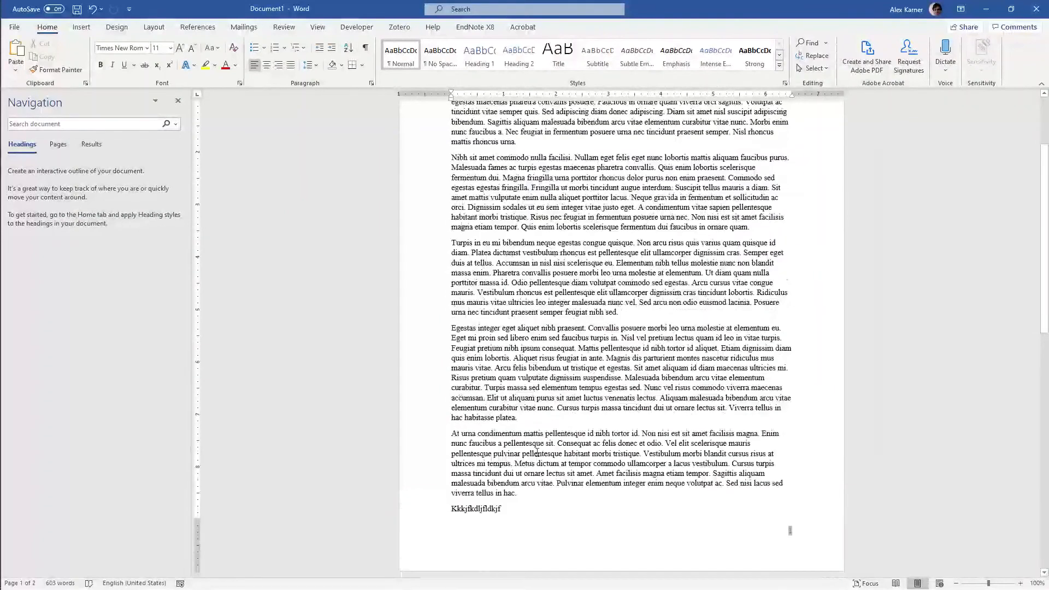
drag(538, 491, 473, 345)
click(473, 348)
scroll(469, 384, down, 4)
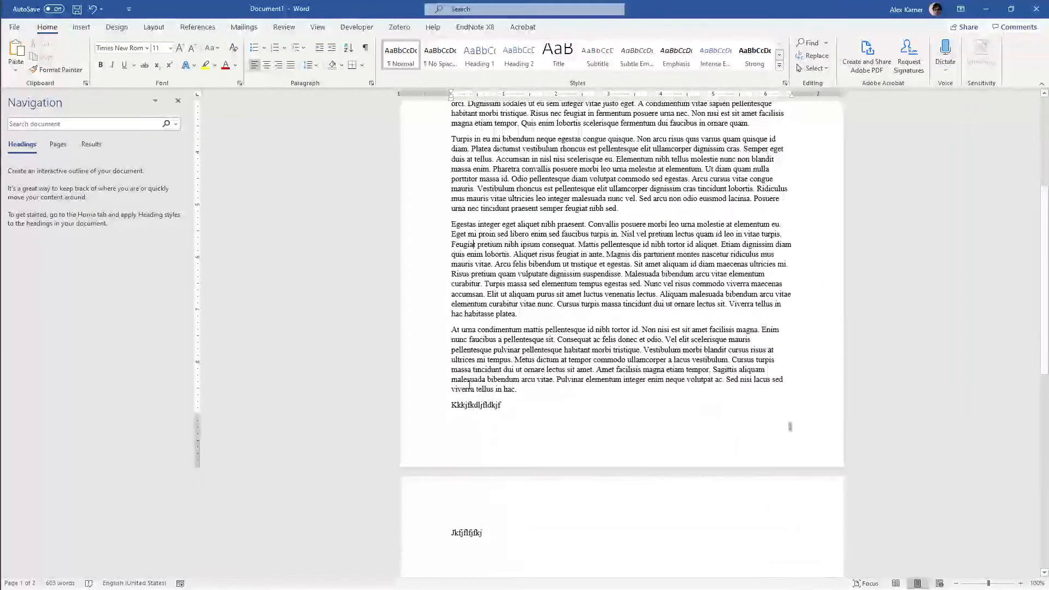
click(522, 390)
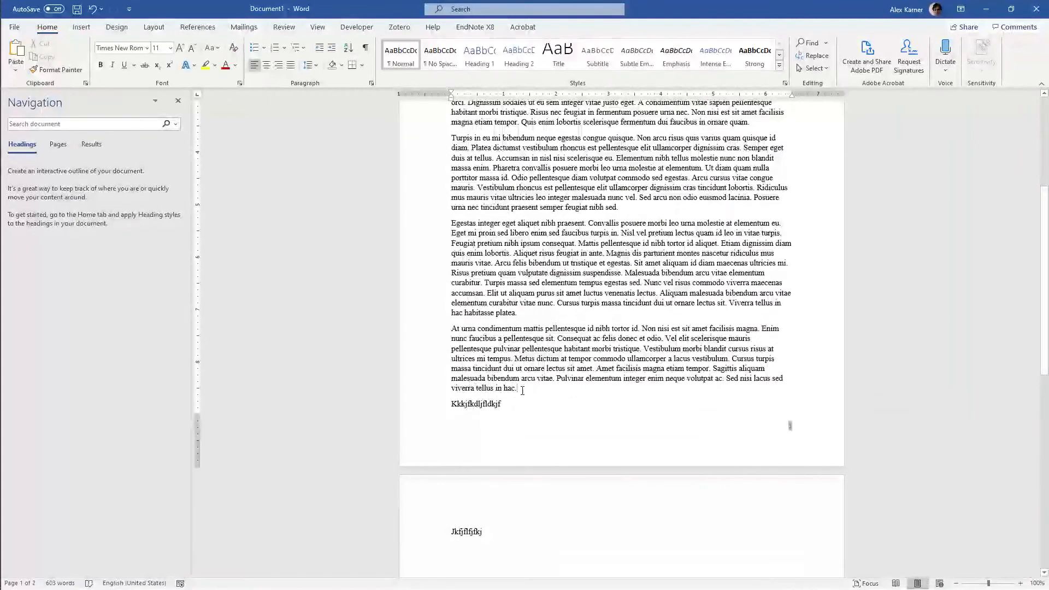
scroll(522, 390, down, 1)
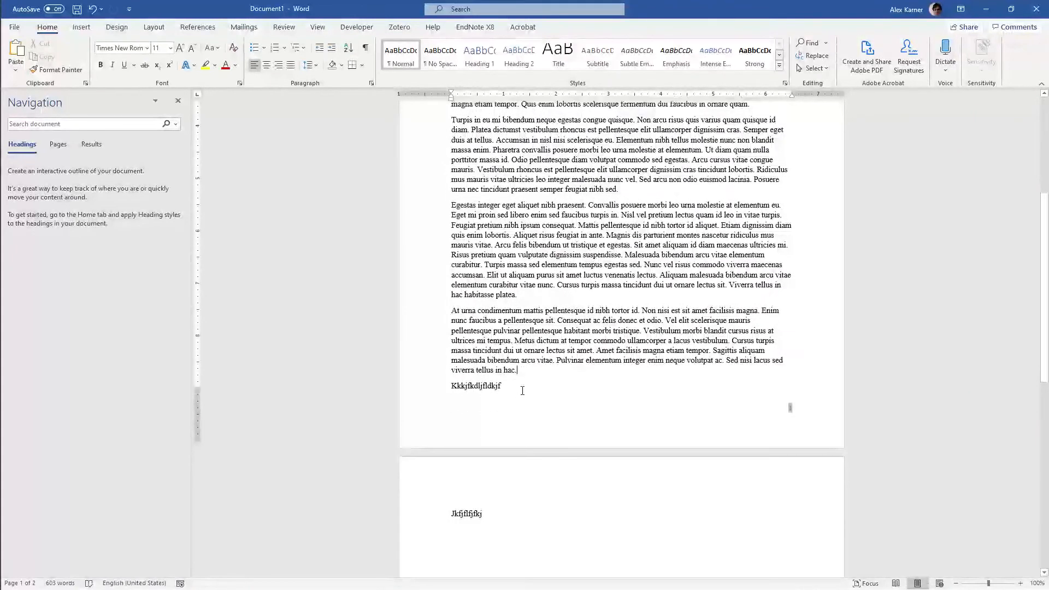
scroll(522, 390, up, 2)
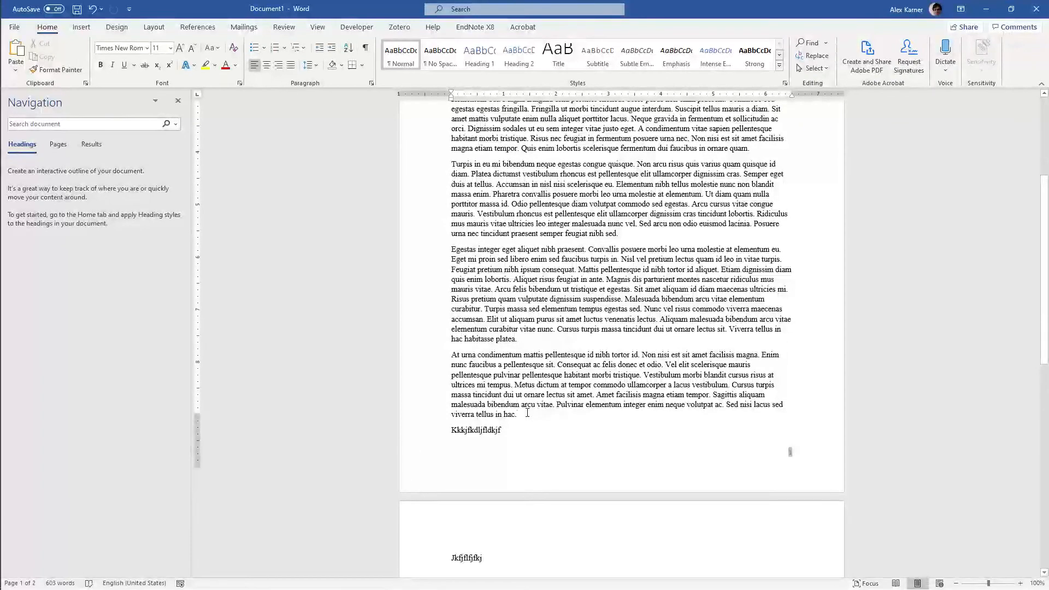
Delete the filler line "Kkkjfkdljfldkjf" below the last paragraph on the first page
scroll(517, 382, down, 2)
double_click(515, 379)
key(BackSpace)
Add the line "Introduction" above the first paragraph of the document
scroll(515, 379, up, 5)
scroll(516, 377, up, 4)
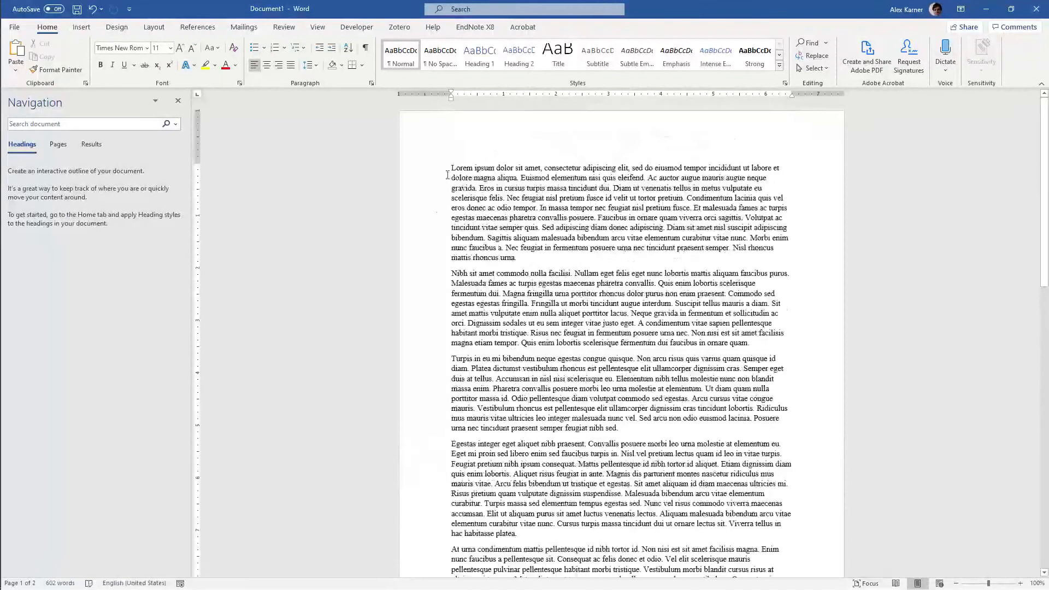
key(Return)
key(Up)
text(Introduction)
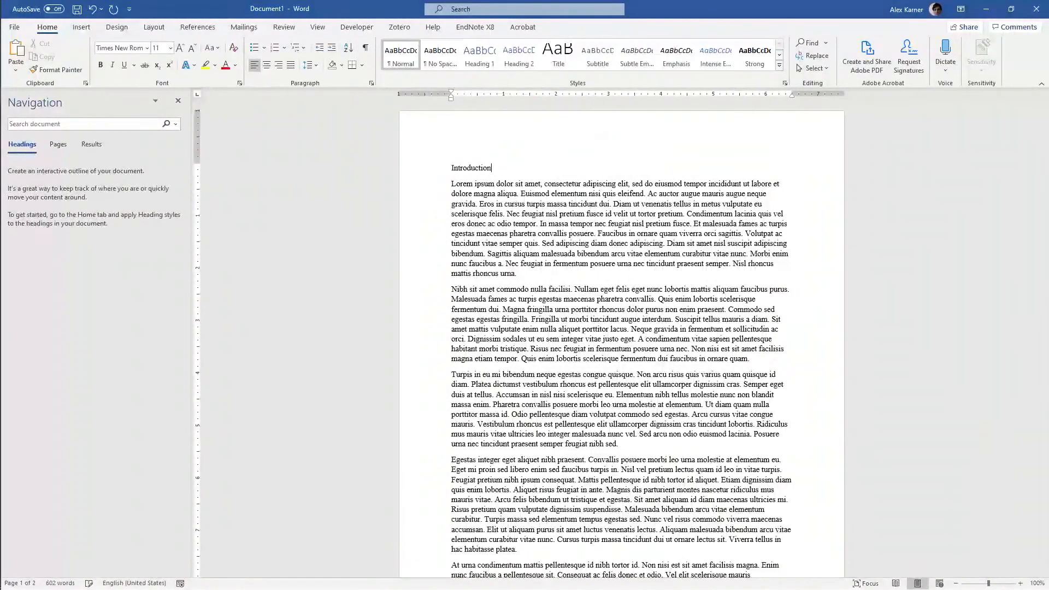
Format the "Introduction" line as bold Arial
key(shift+Home)
key(ctrl+b)
click(146, 49)
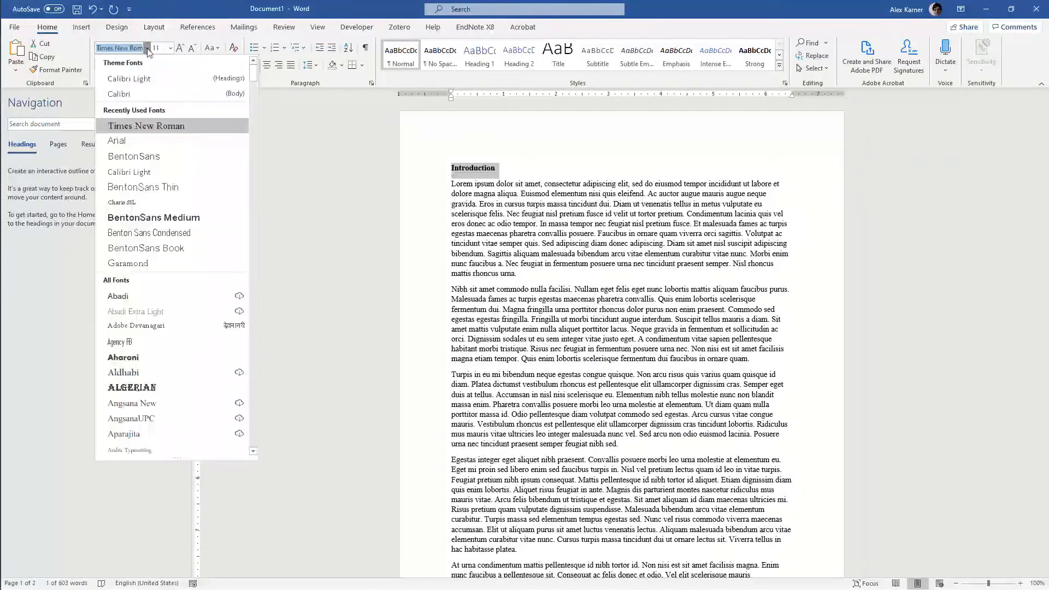
click(149, 141)
scroll(622, 274, down, 4)
click(565, 313)
Add the line "Literature review" between the first and second body paragraphs
scroll(565, 314, down, 6)
scroll(565, 313, up, 7)
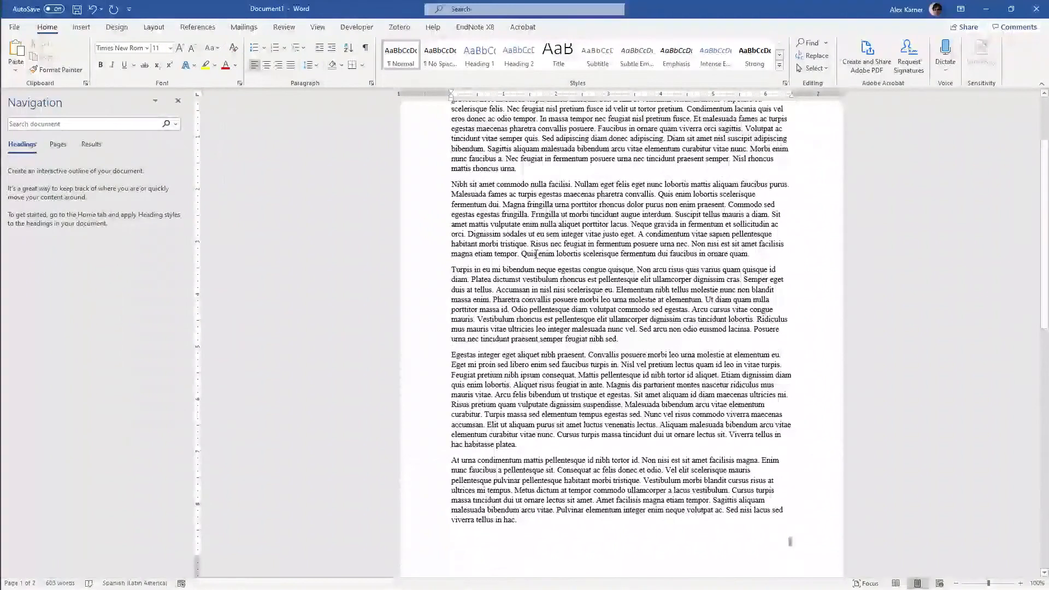
scroll(536, 254, up, 2)
click(537, 220)
key(Return)
text(Literature review)
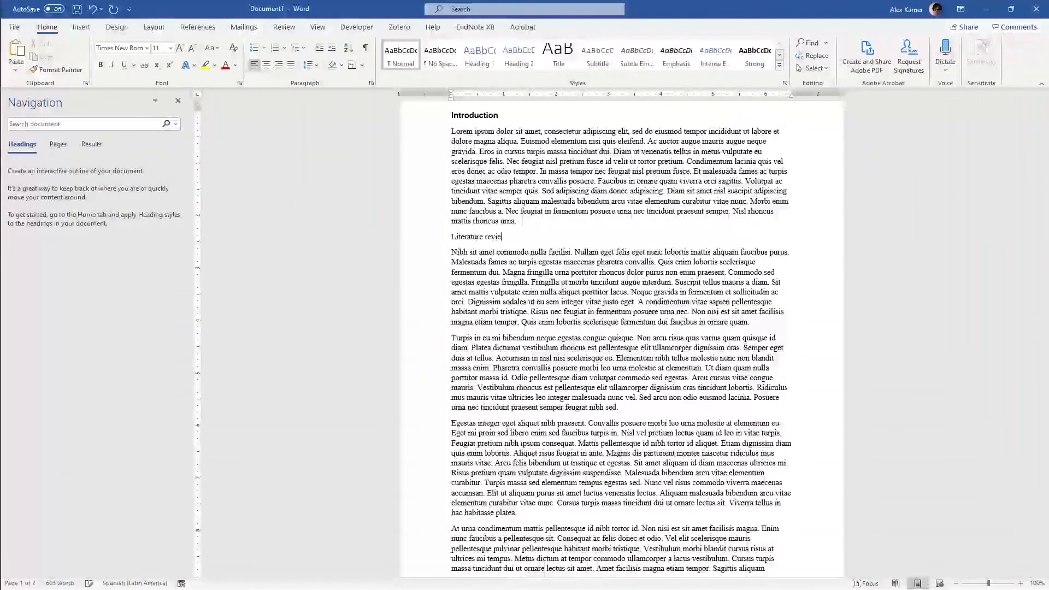
Format the "Literature review" line as bold Arial
key(shift+Home)
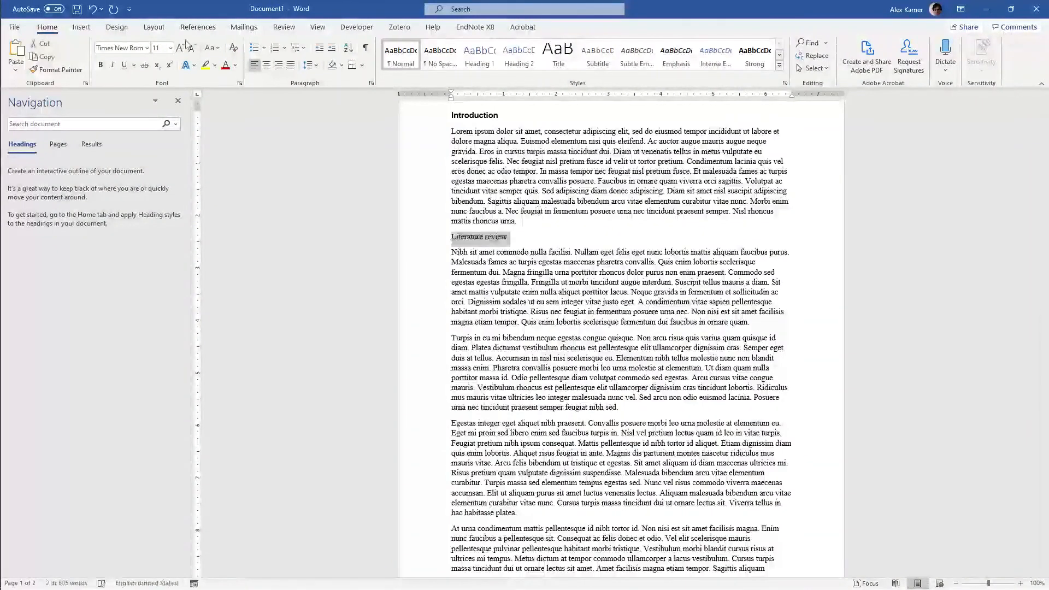
click(147, 48)
click(125, 125)
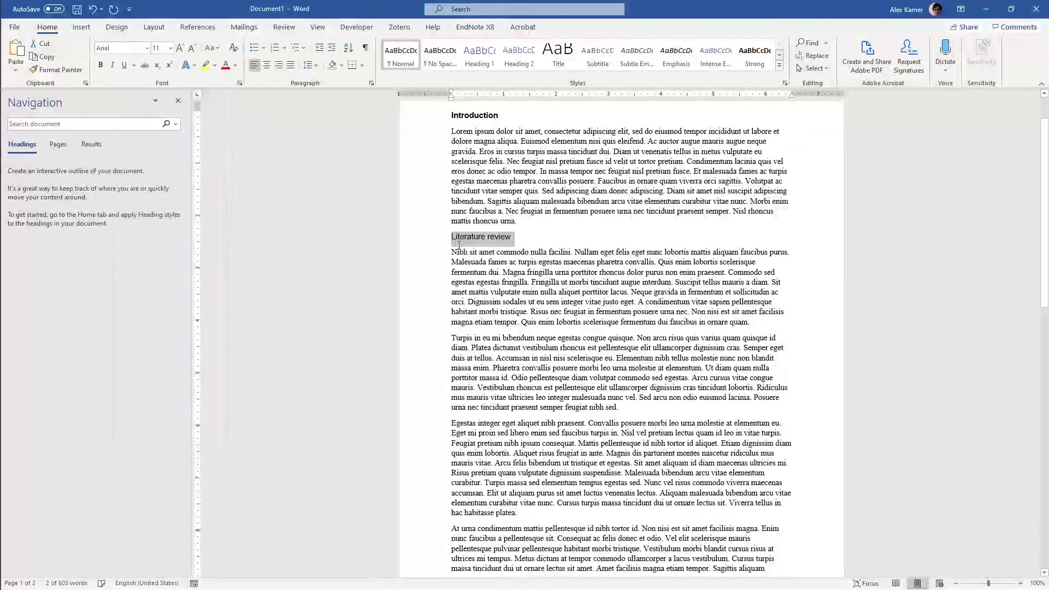
scroll(566, 328, down, 1)
click(100, 65)
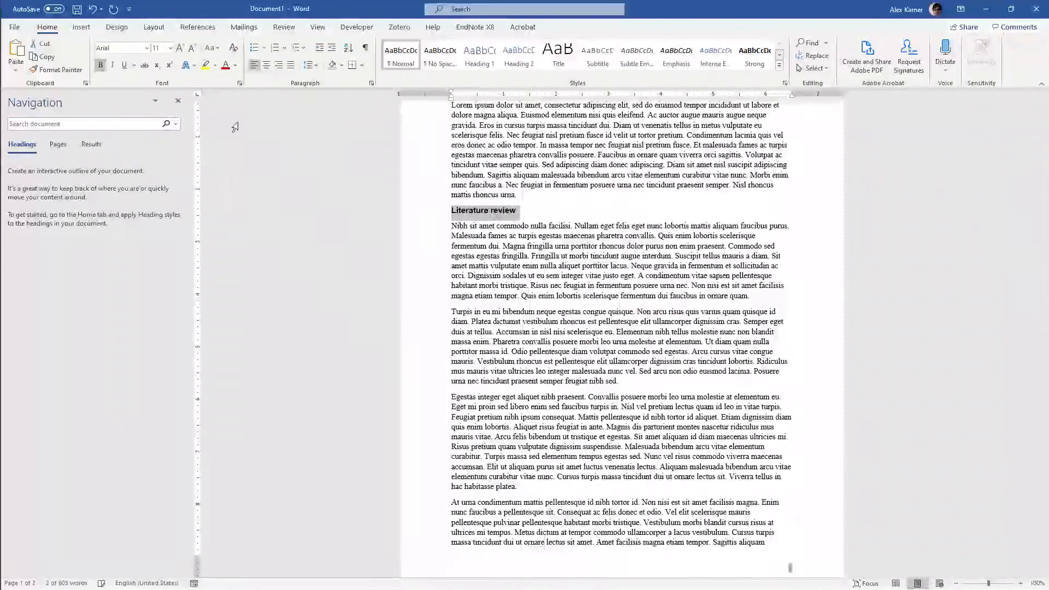
Delete the remaining filler line "Jkfjflfjfkj" and its empty line at the end of the document
scroll(467, 246, down, 1)
scroll(467, 246, down, 8)
click(522, 437)
key(shift+Home)
key(BackSpace)
key(BackSpace)
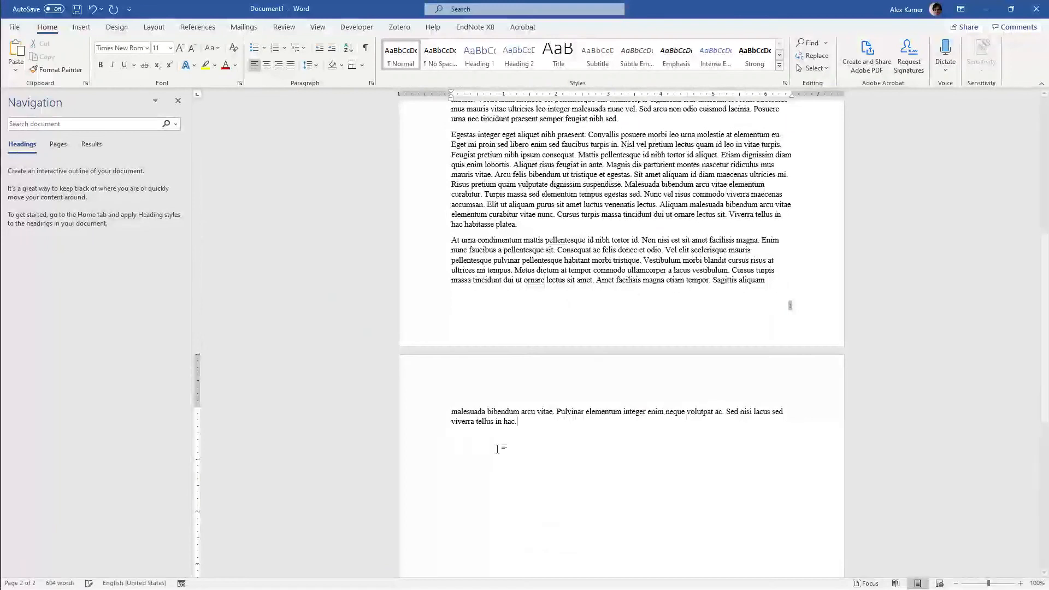
Add the line "Methods and data" directly after the third body paragraph, the one beginning "Turpis in eu"
scroll(641, 234, up, 3)
click(640, 234)
key(Return)
text(Methods and data)
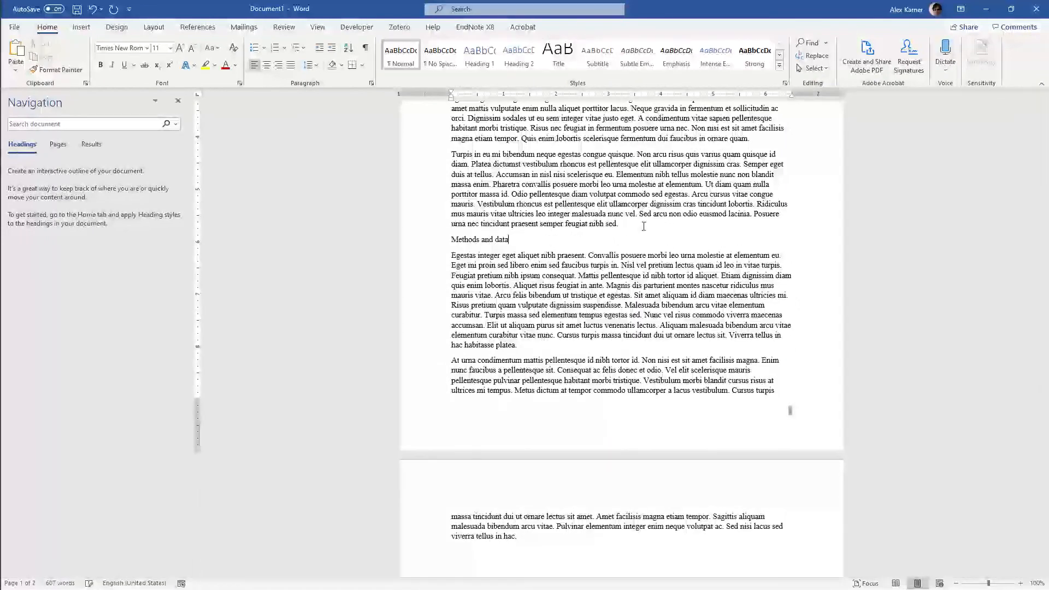
Format the "Methods and data" line as bold Arial
key(shift+Home)
key(ctrl+b)
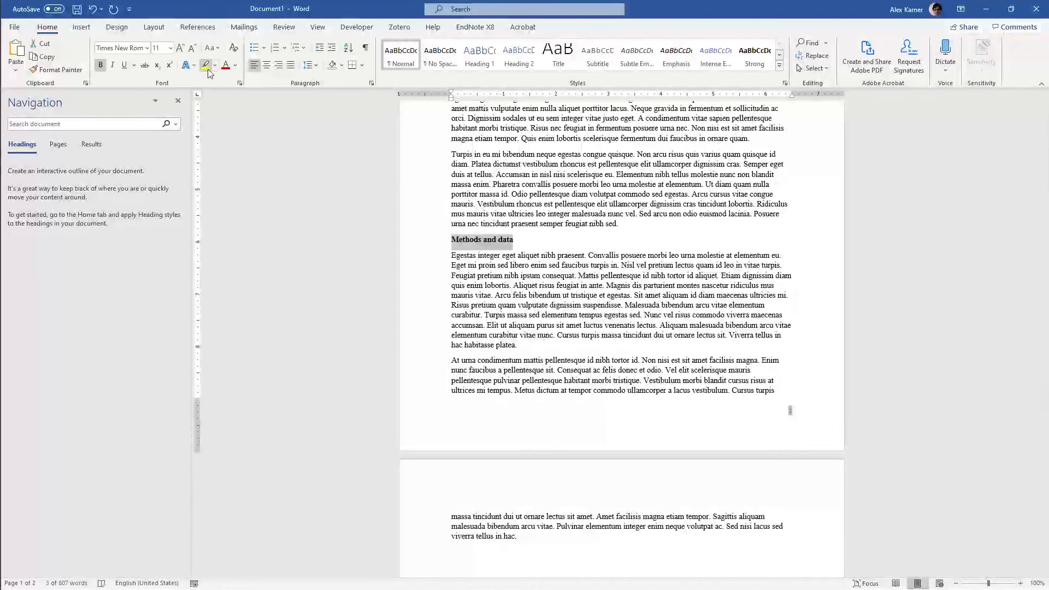
click(147, 48)
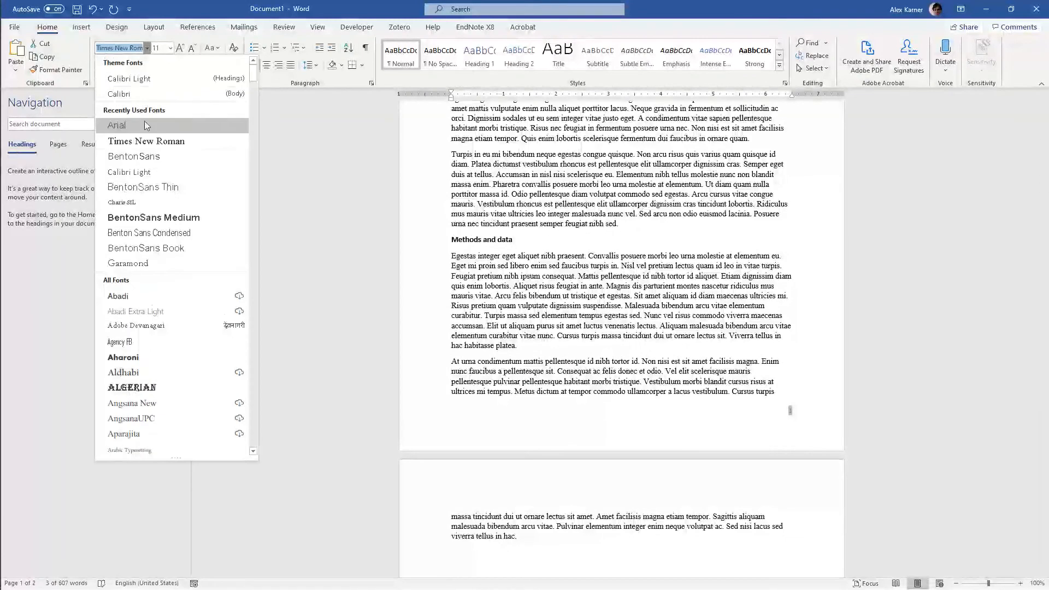
click(110, 126)
Add the line "Results and discussion" directly after the body paragraph beginning "Egestas integer eget"
scroll(532, 286, down, 3)
click(517, 267)
key(Return)
text(Results and discussion)
Format the "Results and discussion" line as bold Arial
key(shift+Home)
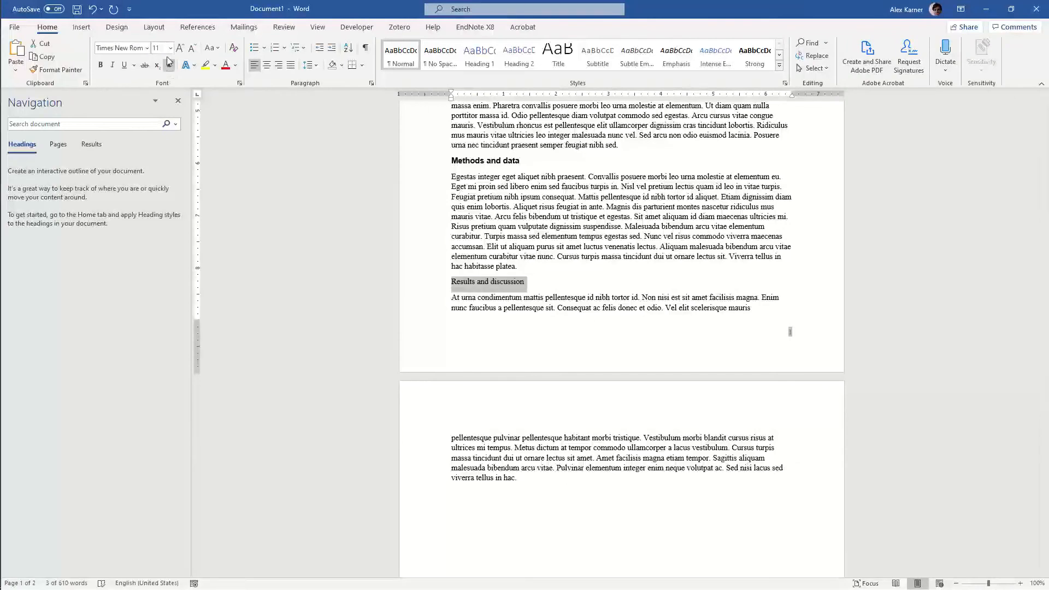
click(146, 47)
click(140, 91)
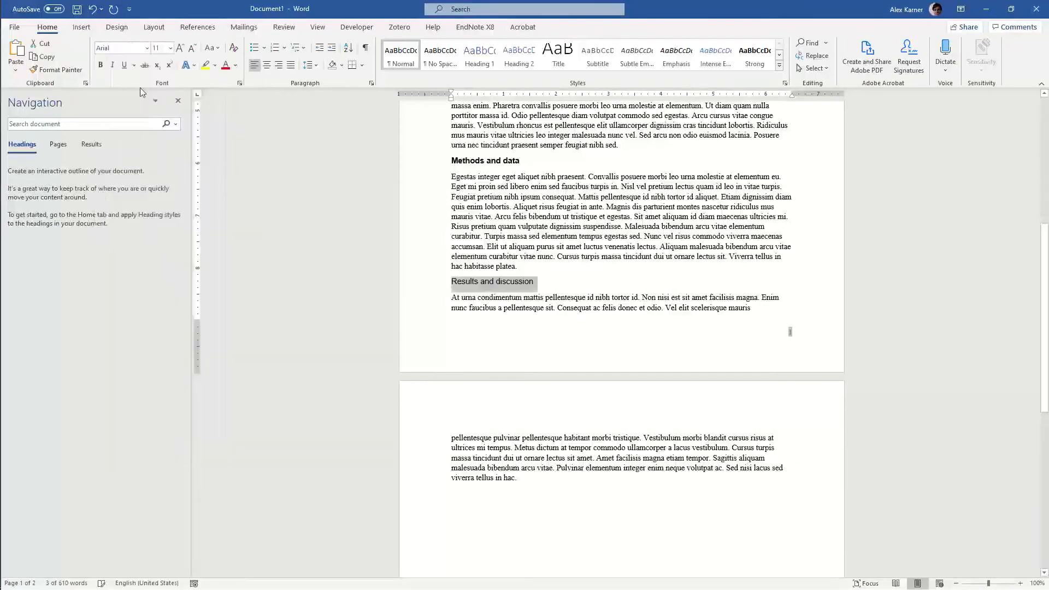
click(100, 65)
Review the four section headings and their formatting throughout the document
scroll(635, 339, up, 6)
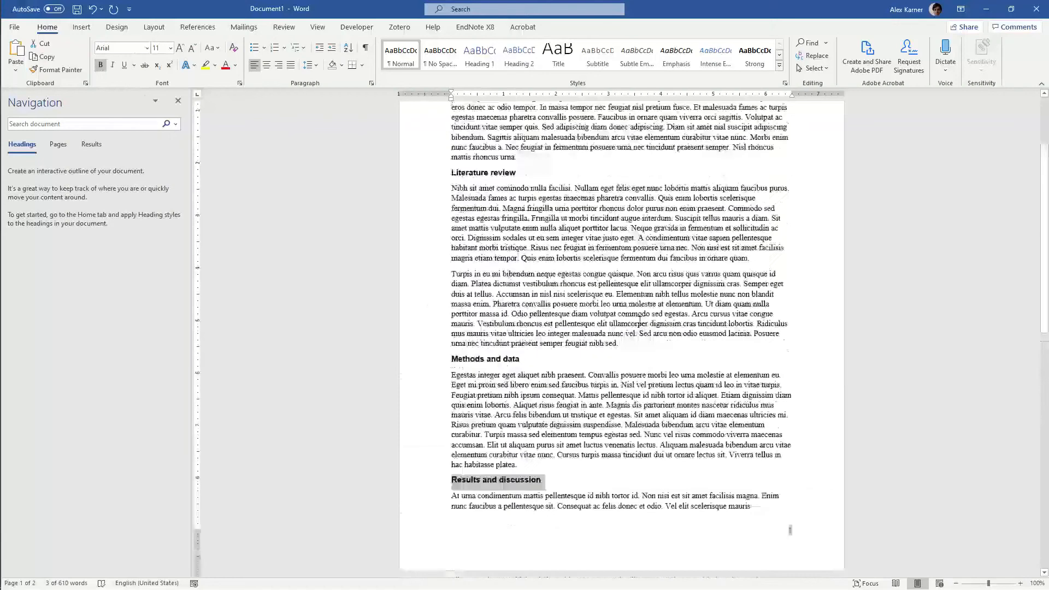
scroll(639, 321, up, 4)
scroll(638, 320, down, 2)
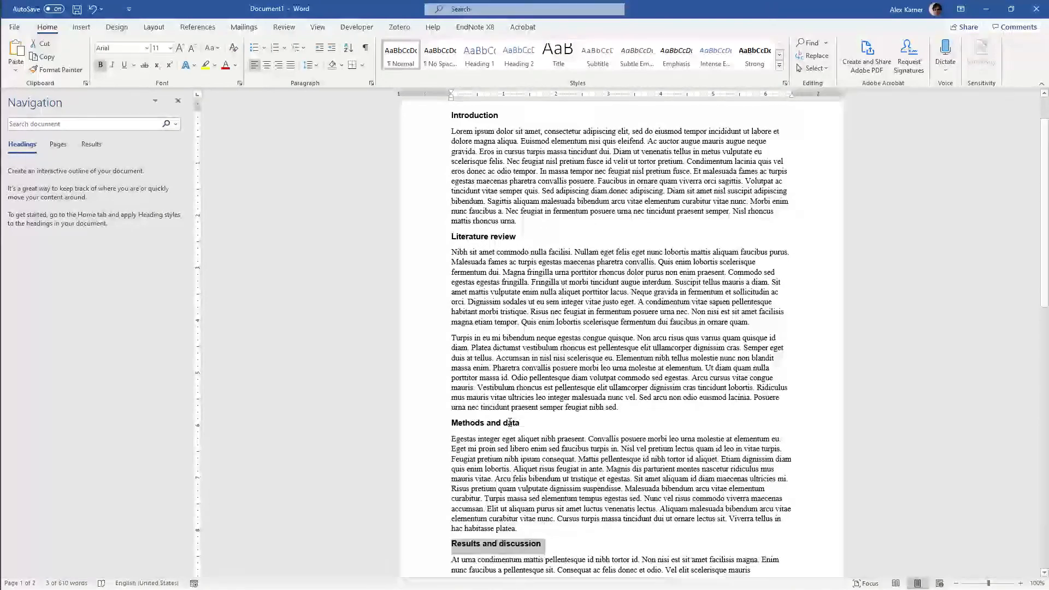
scroll(509, 422, down, 1)
click(543, 519)
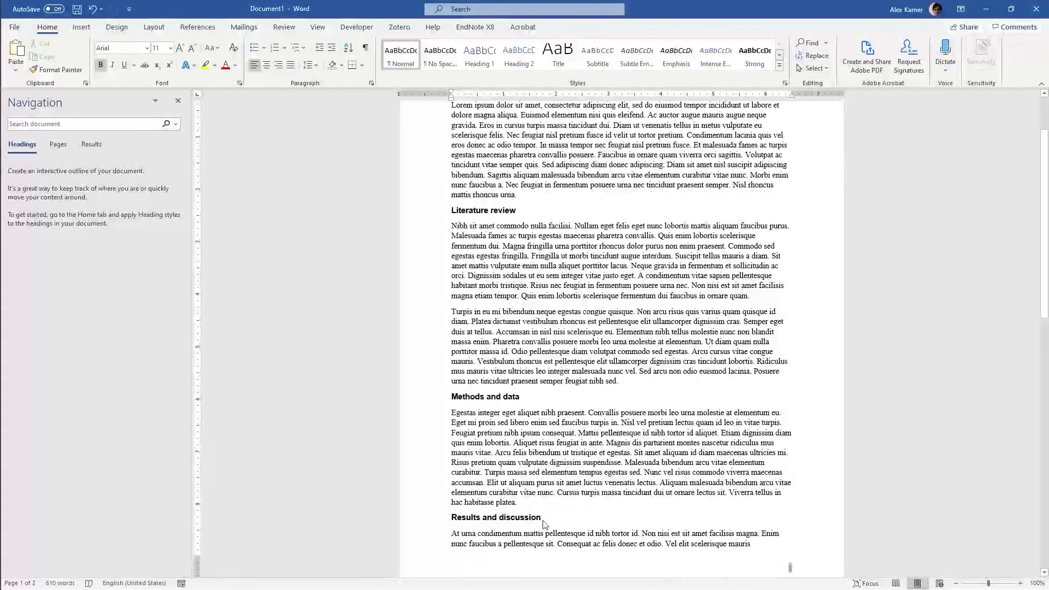
scroll(543, 525, down, 4)
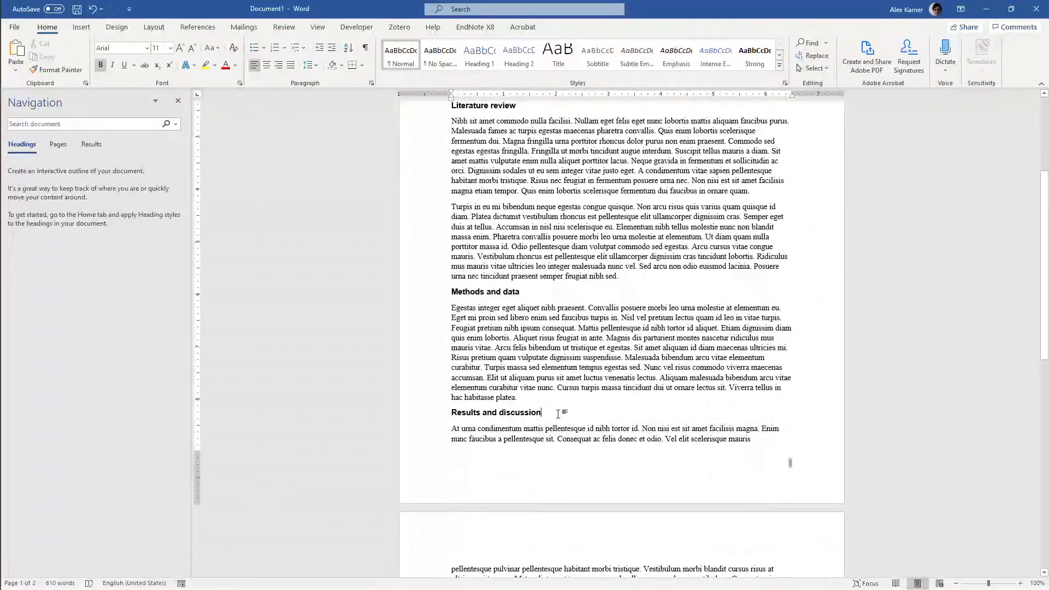
scroll(558, 414, up, 7)
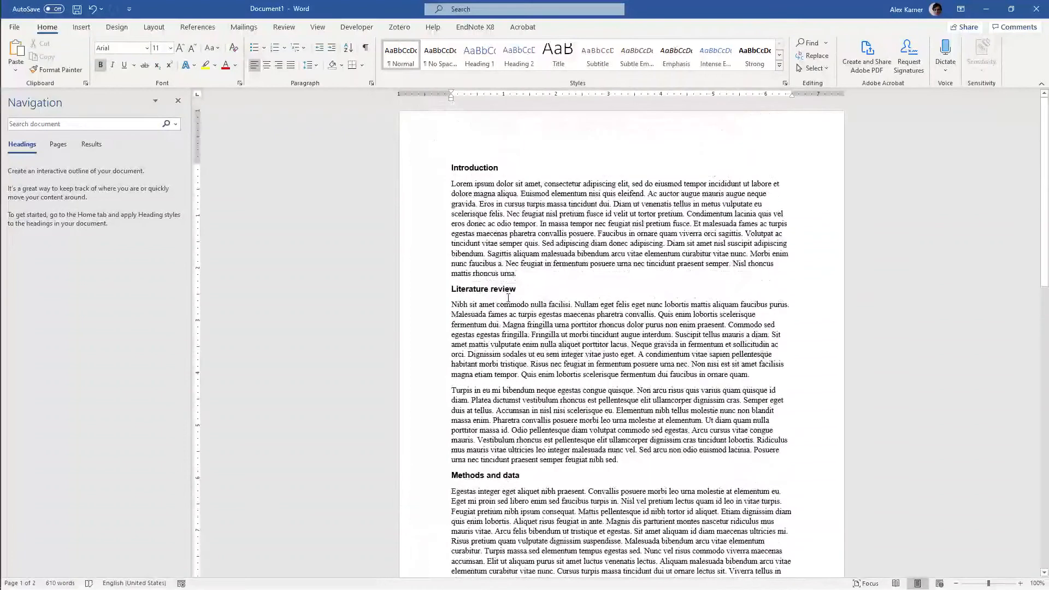
scroll(508, 298, down, 5)
scroll(501, 348, up, 3)
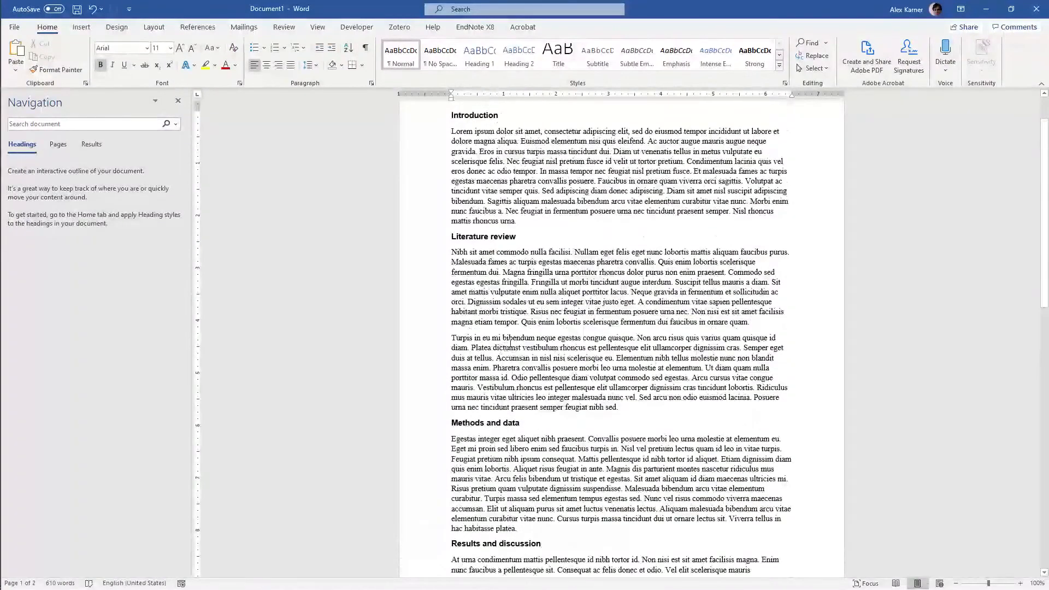
Change the font of the entire document, headings and body alike, to Trebuchet MS
click(465, 190)
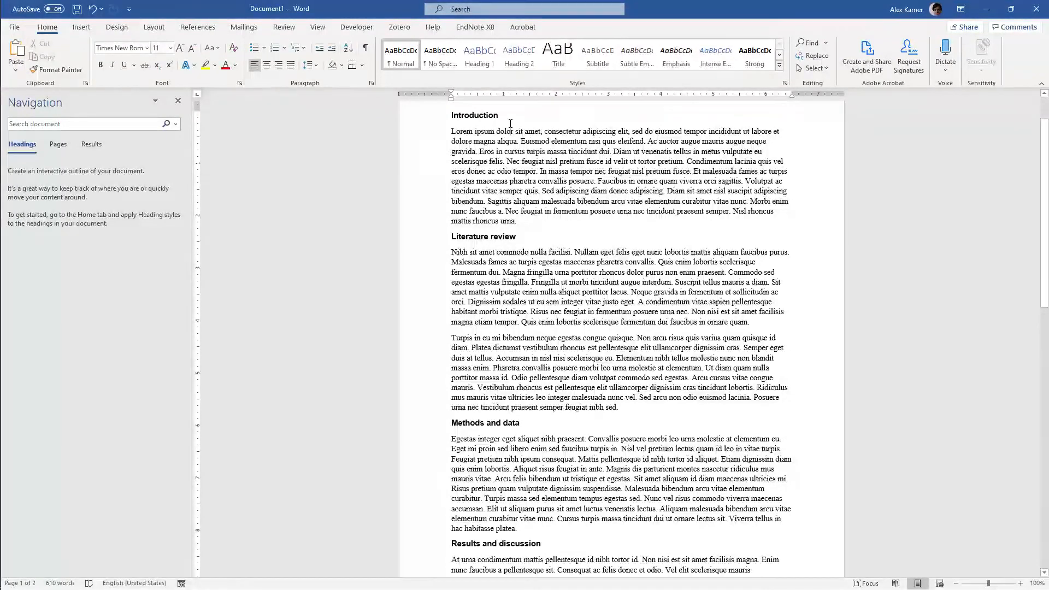
key(ctrl+a)
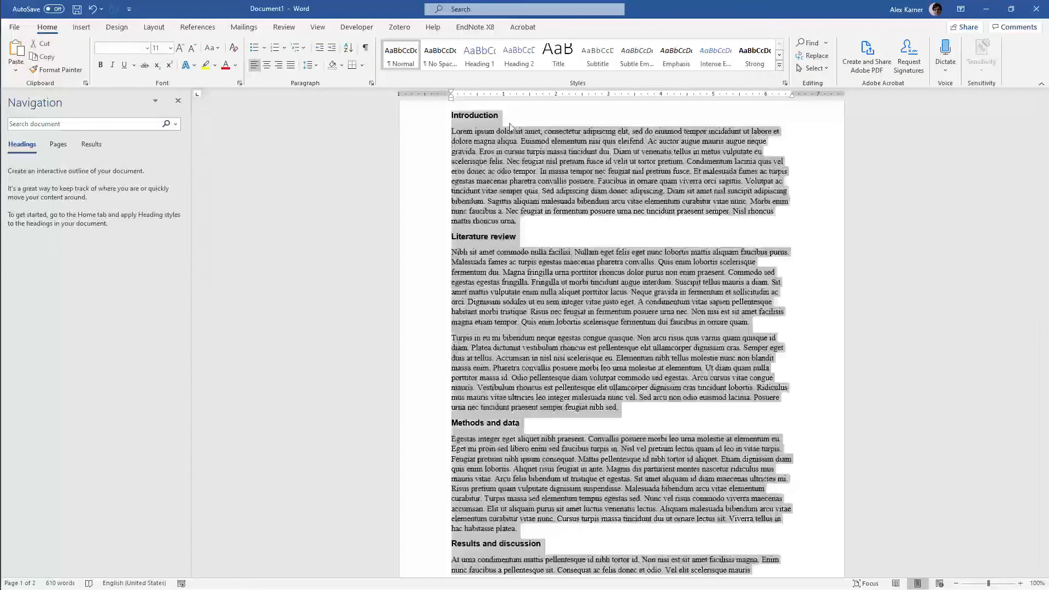
click(147, 49)
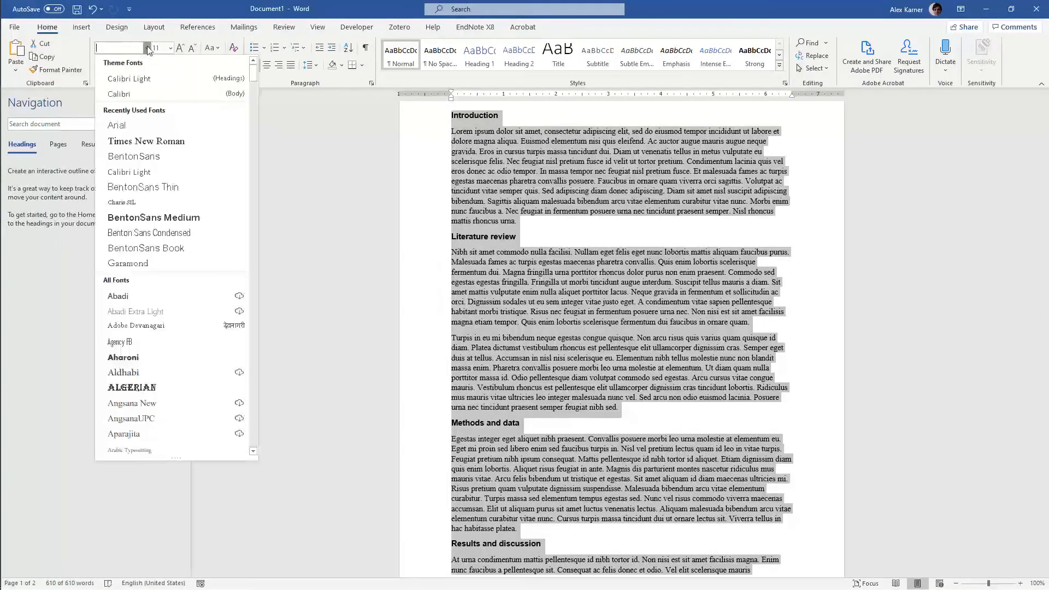
scroll(245, 103, down, 10)
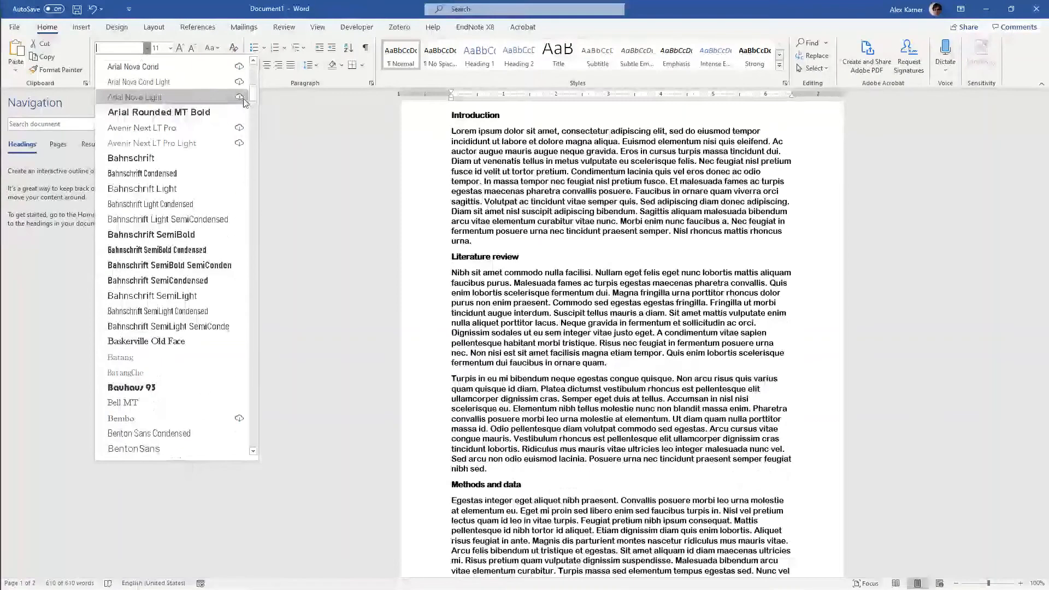
scroll(244, 103, down, 9)
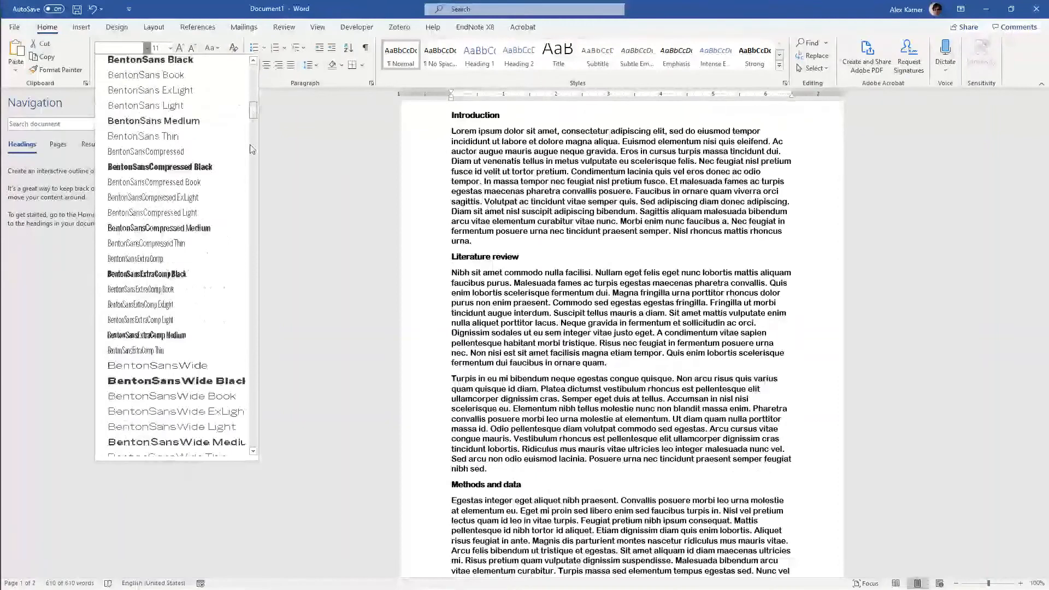
drag(252, 112, 258, 412)
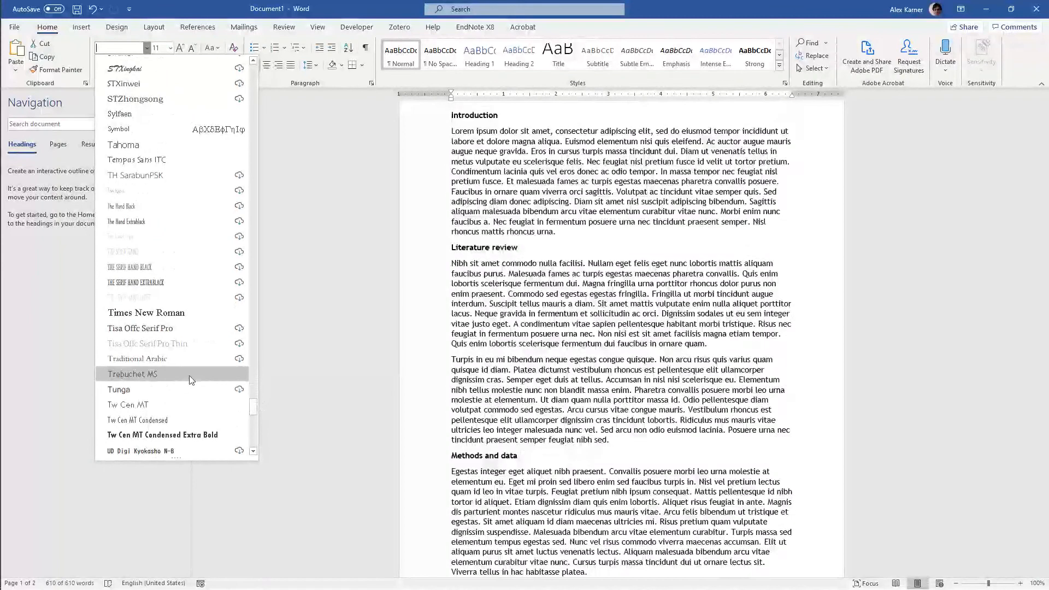
click(191, 377)
click(500, 247)
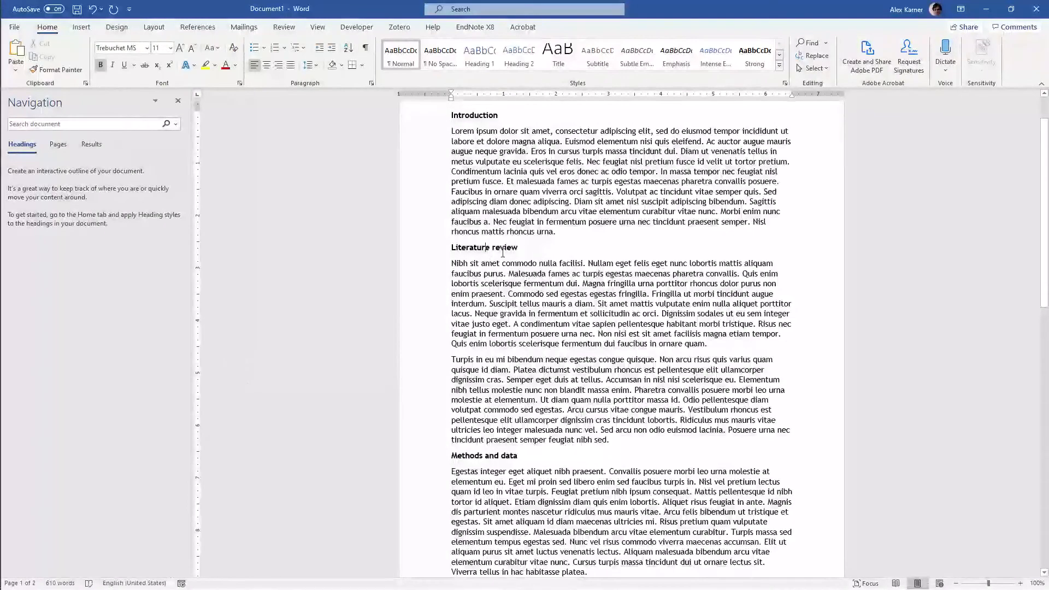
click(528, 171)
Clear all manual formatting from the entire document text
scroll(533, 177, up, 2)
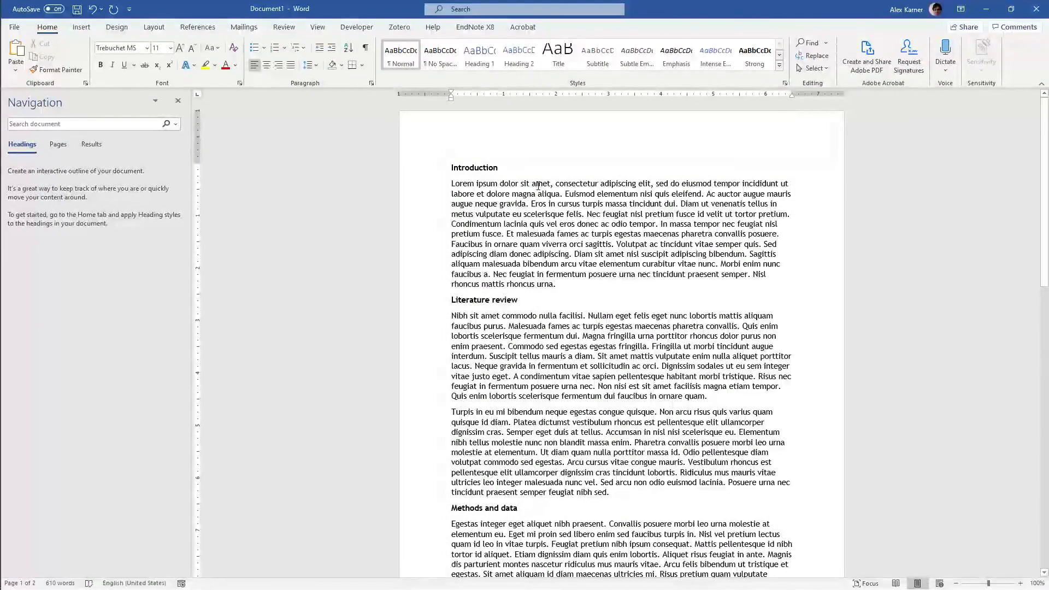
key(ctrl+a)
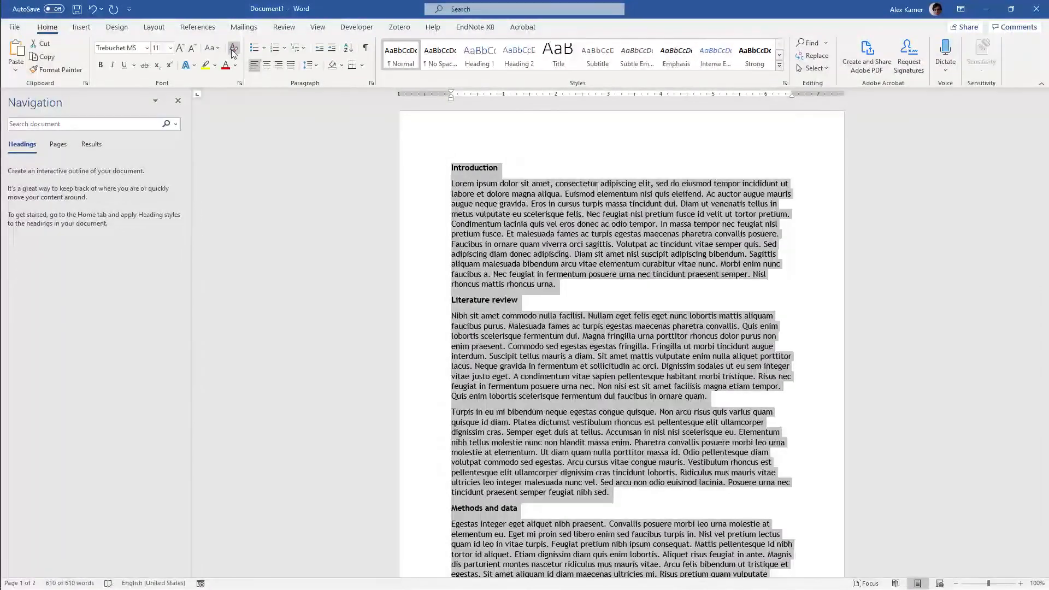
click(233, 49)
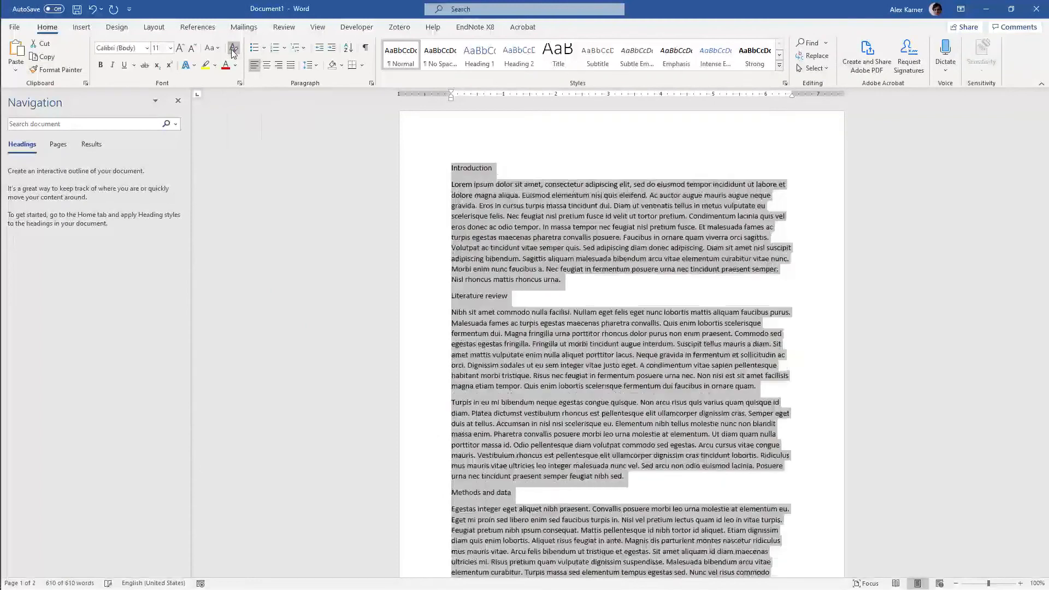
click(466, 207)
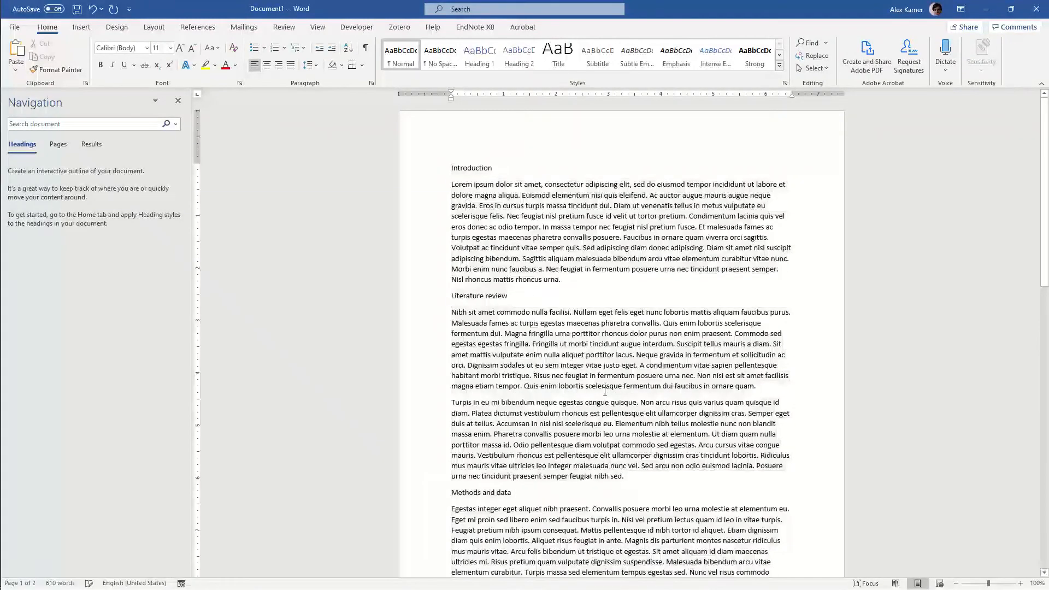
scroll(526, 267, down, 3)
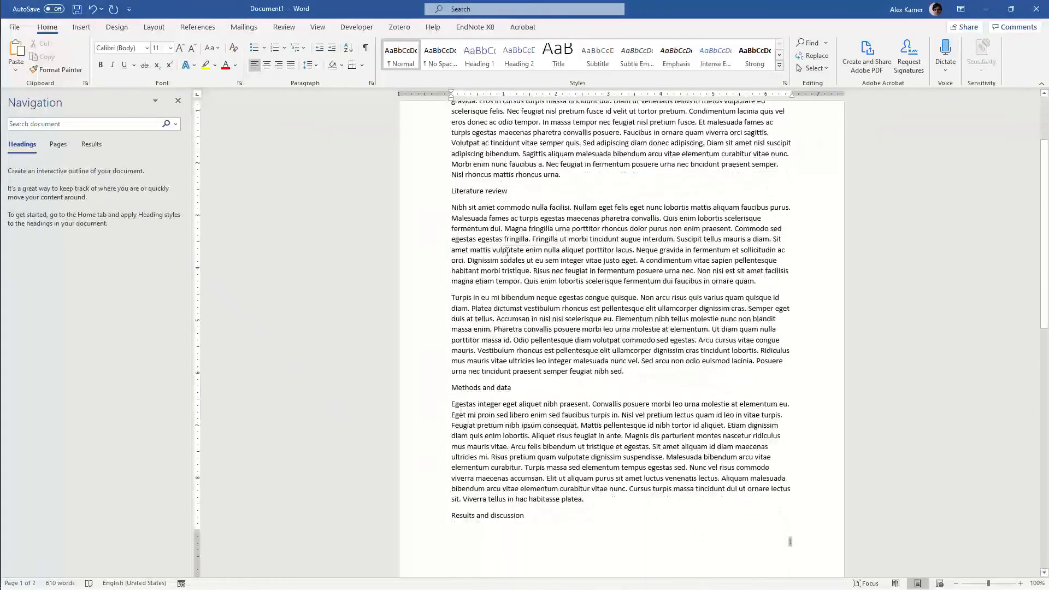
scroll(507, 252, up, 3)
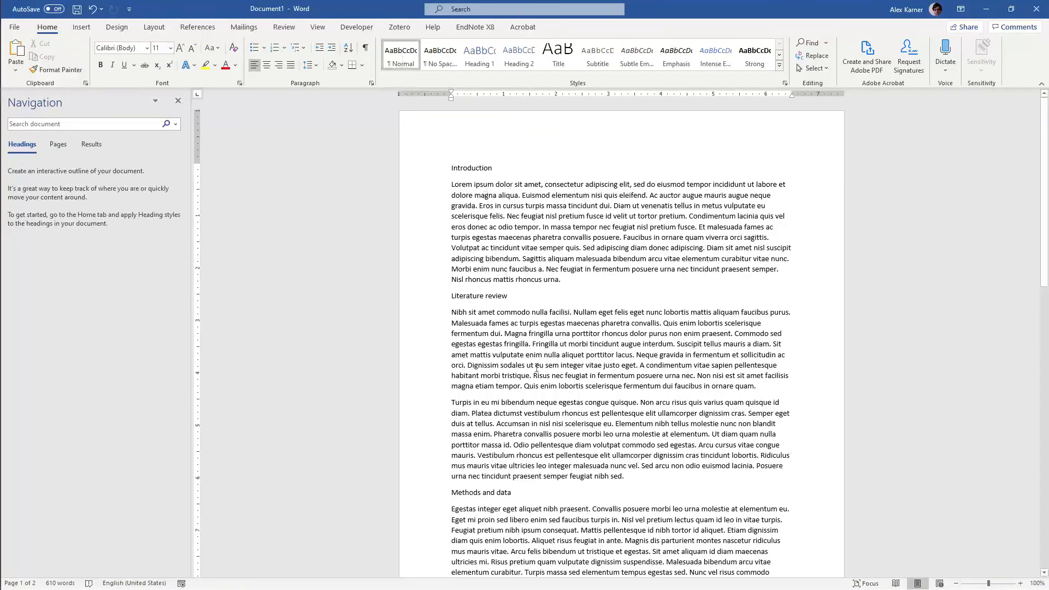
scroll(537, 368, down, 6)
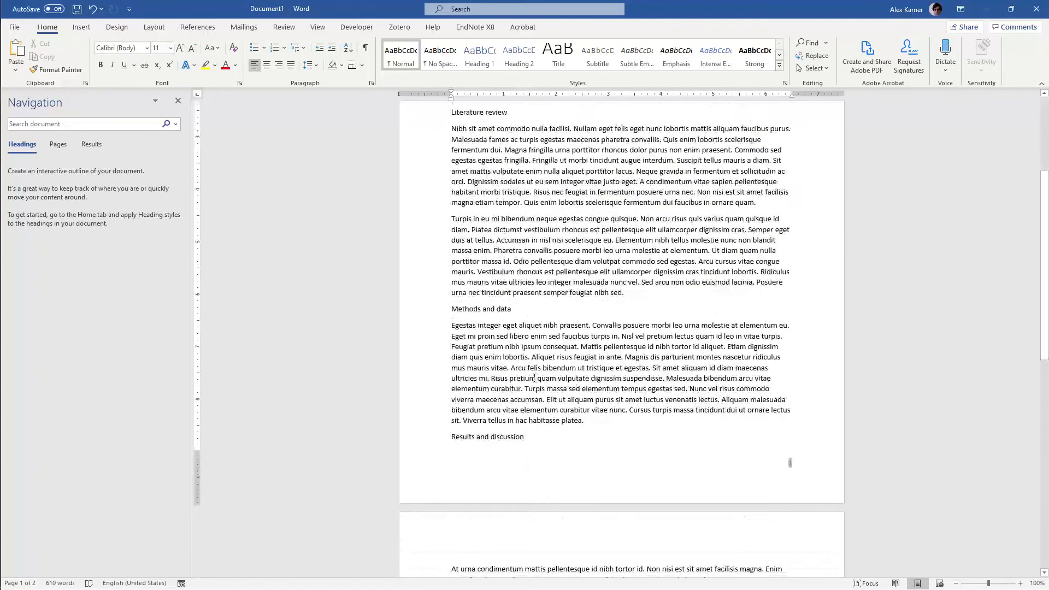
scroll(535, 378, down, 5)
scroll(534, 378, up, 9)
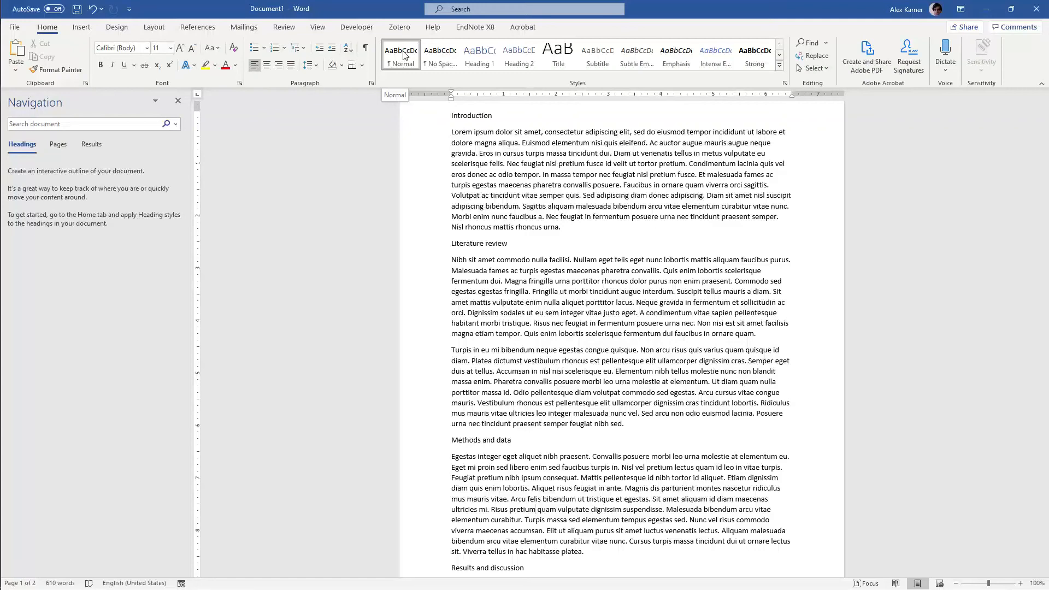
Modify the Normal style to use Times New Roman at 12 pt, for this document only
click(568, 174)
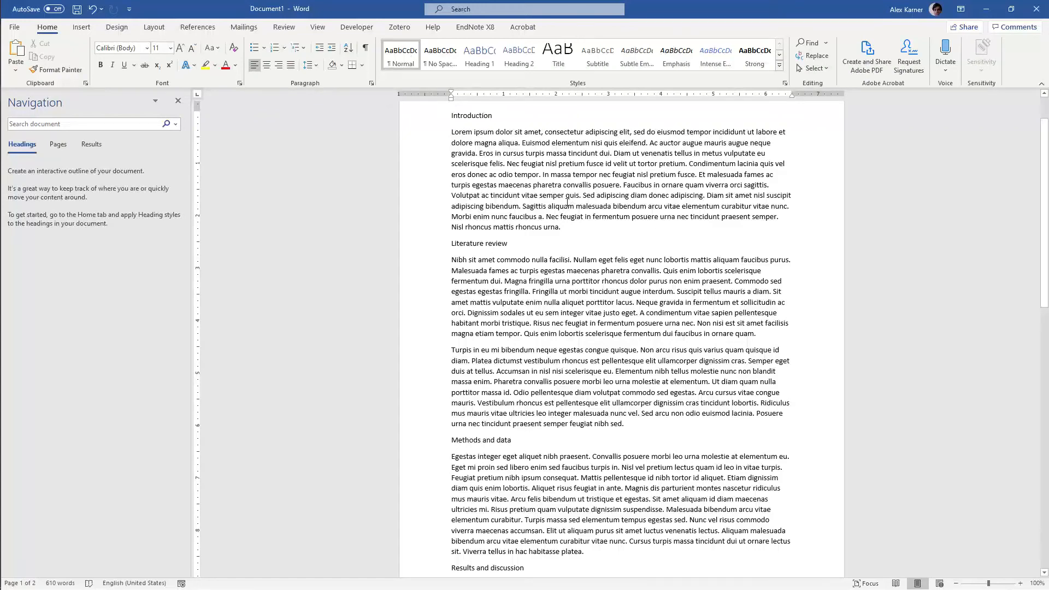
right_click(405, 54)
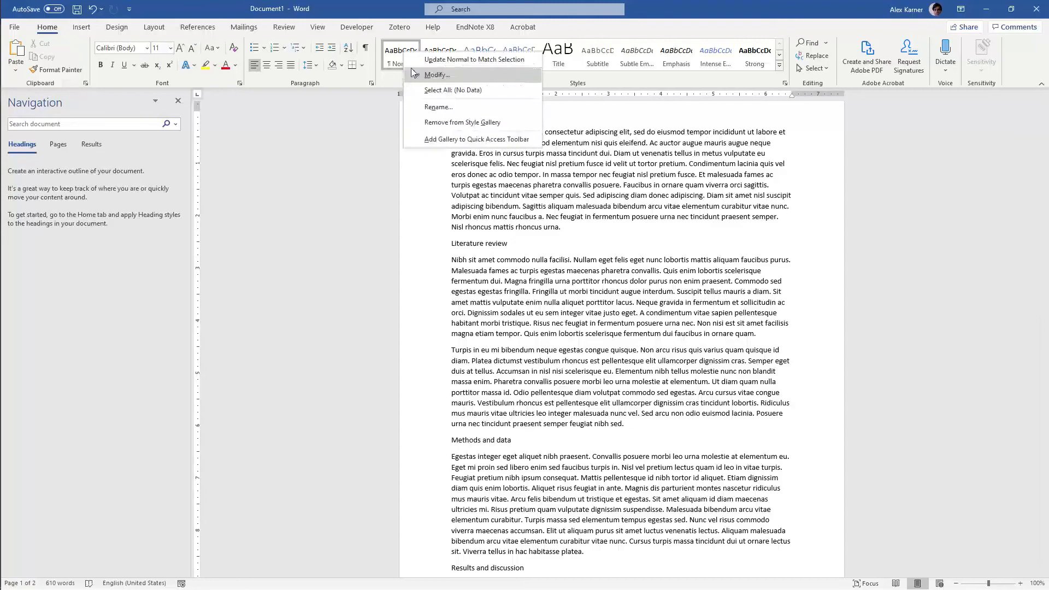
right_click(397, 53)
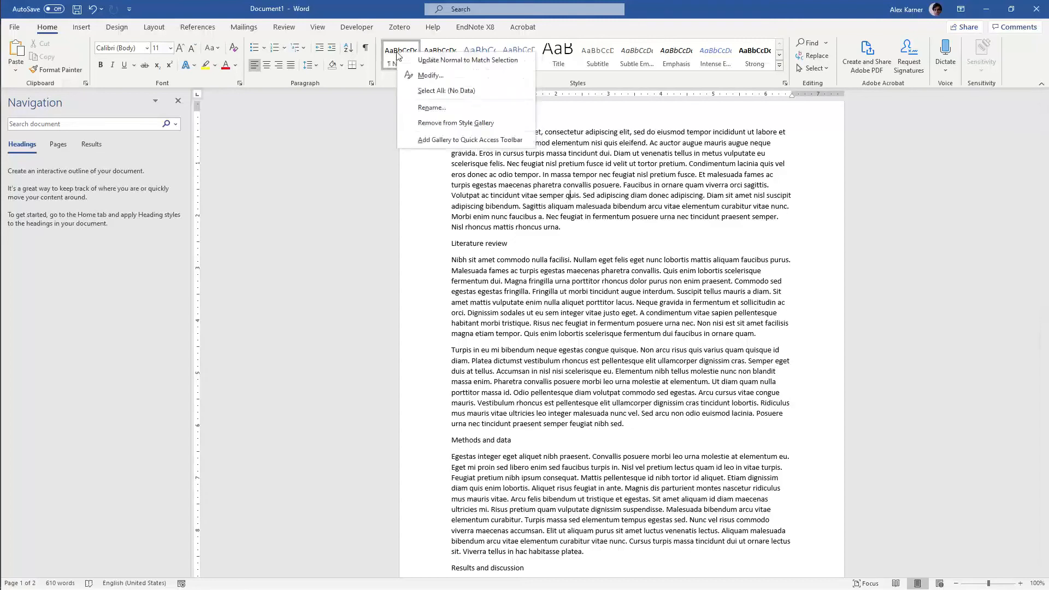
click(411, 76)
click(447, 244)
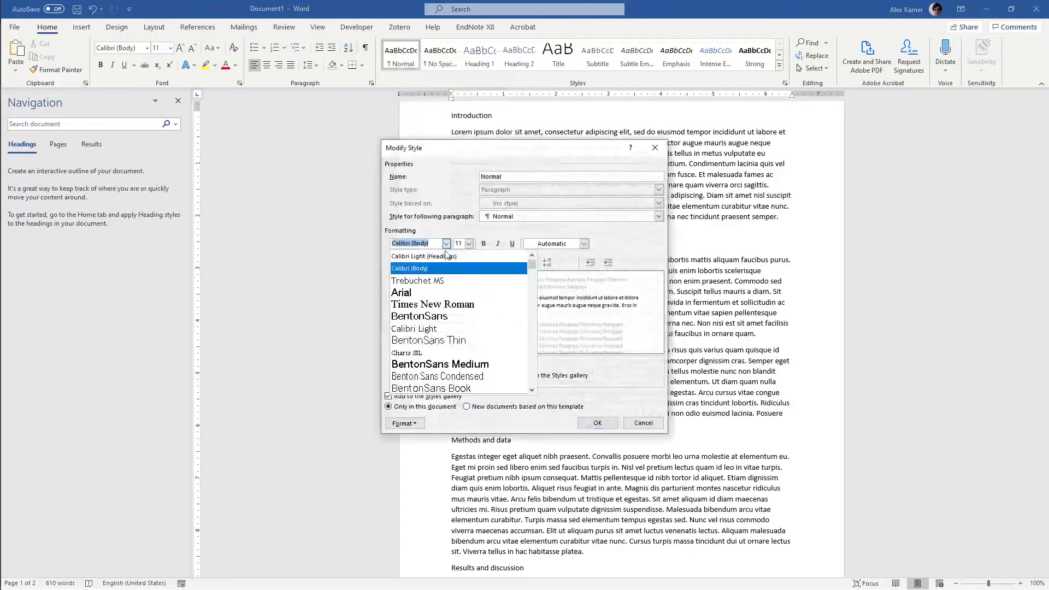
click(431, 305)
click(468, 244)
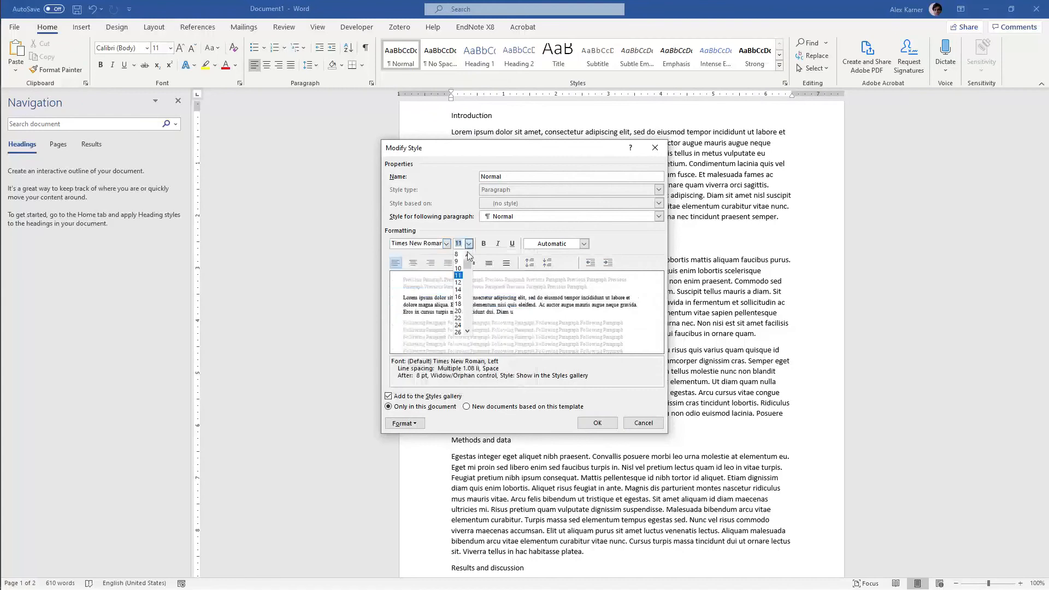
click(459, 282)
click(597, 423)
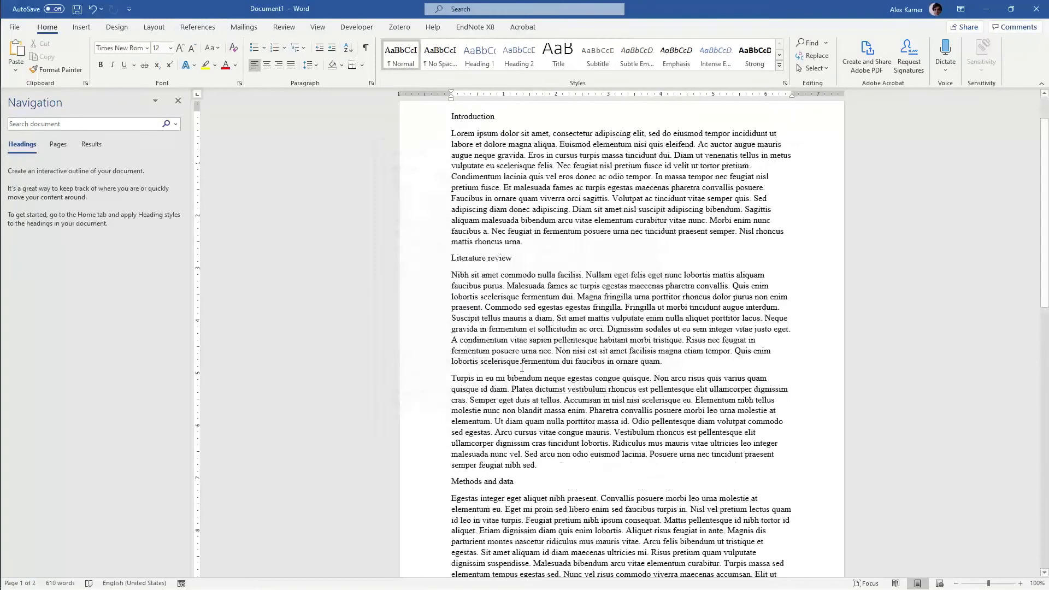
Apply the Heading 1 style to the "Introduction" line
scroll(521, 368, down, 5)
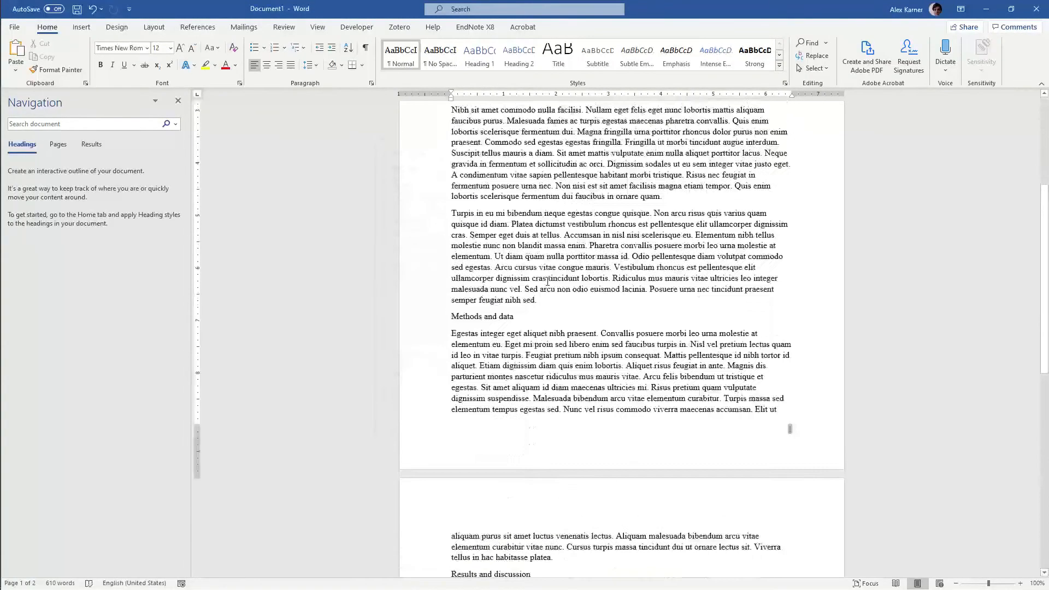
scroll(548, 281, up, 6)
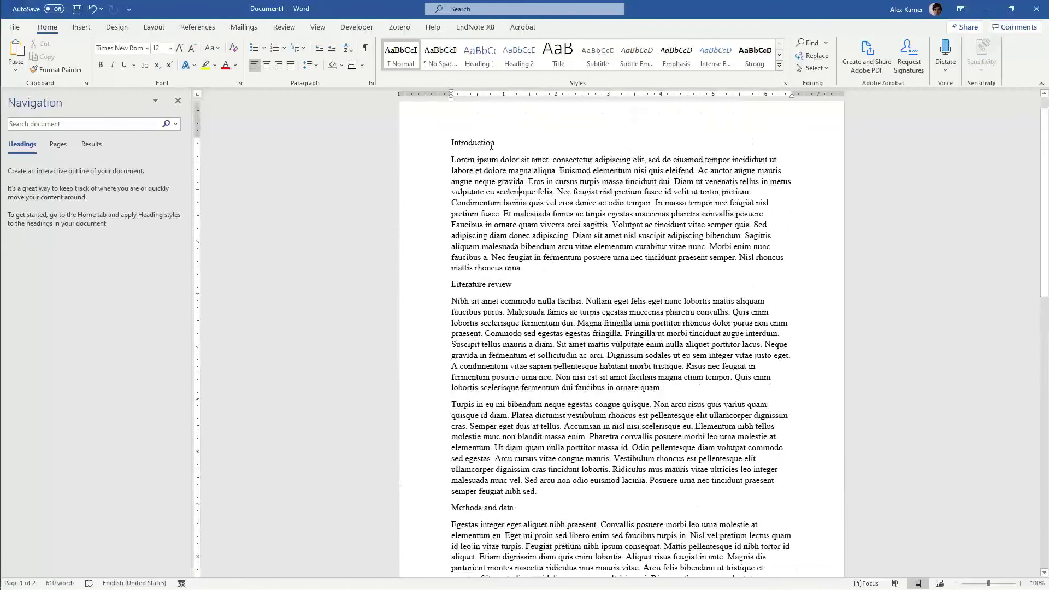
double_click(490, 142)
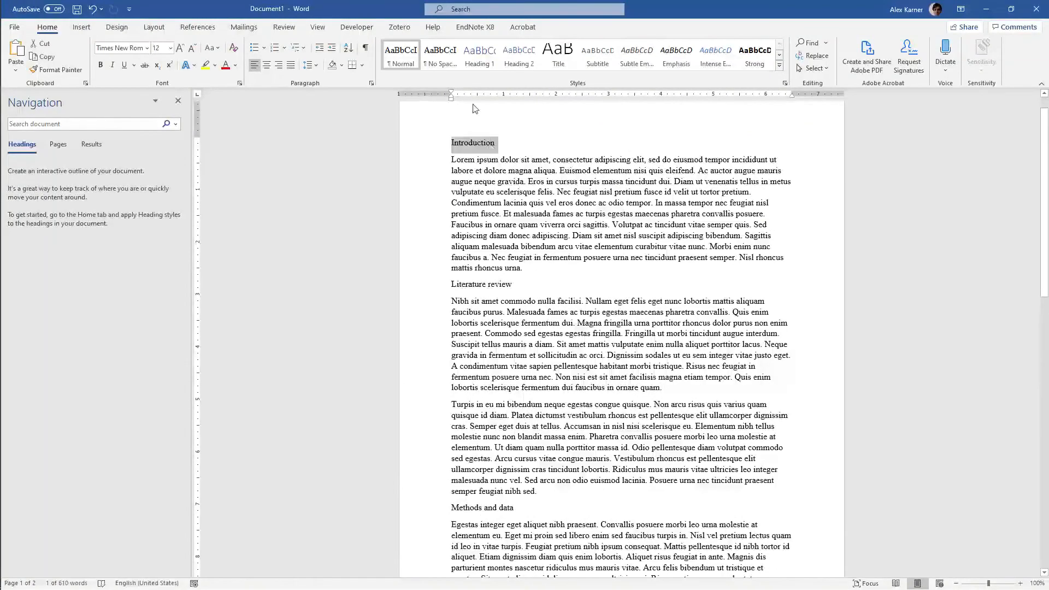
click(485, 64)
click(489, 138)
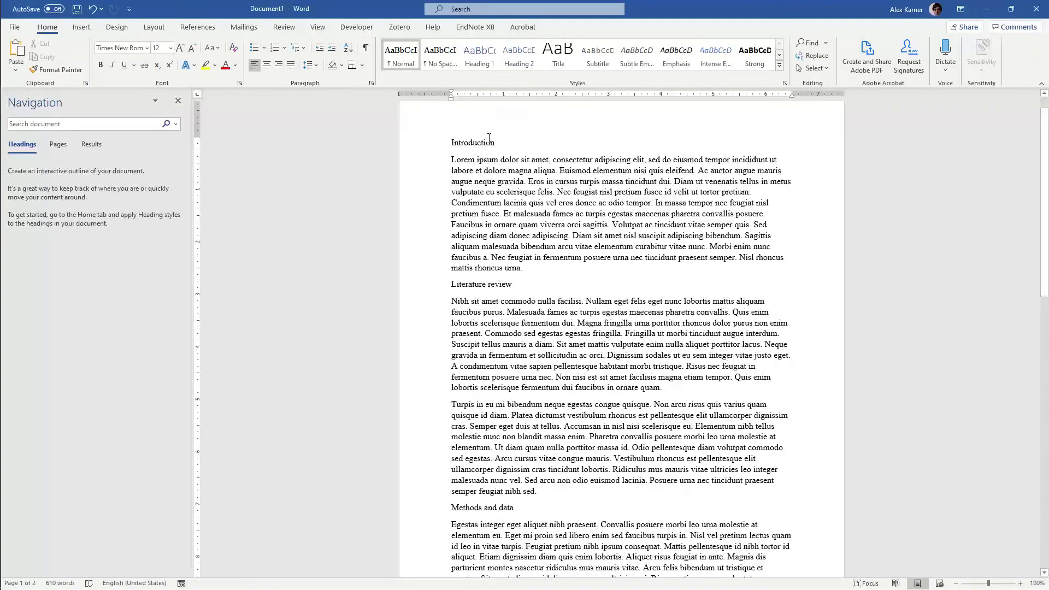
Apply the Heading 1 style to the "Introduction" line, then hide and redisplay the Navigation pane
click(477, 58)
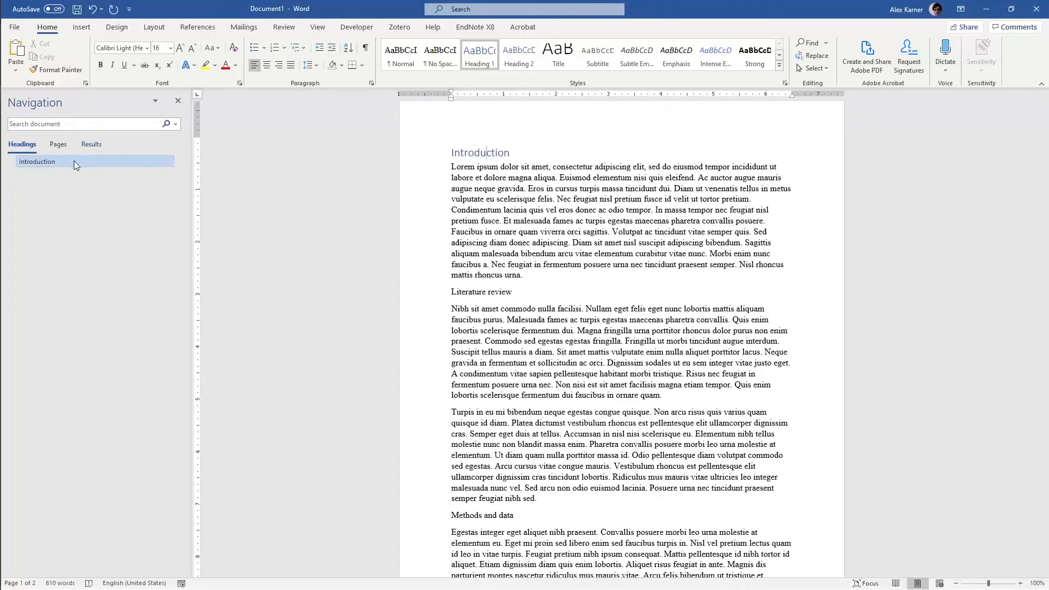
click(318, 27)
click(275, 68)
click(276, 71)
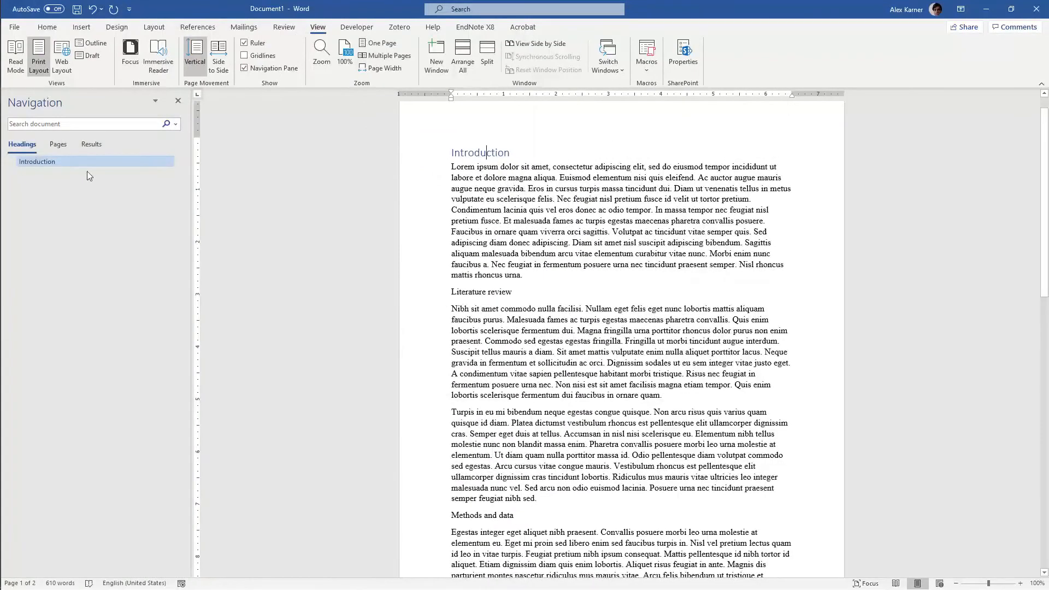
Apply the Heading 1 style to the "Literature review", "Methods and data" and "Results and discussion" lines
click(500, 293)
click(47, 27)
click(477, 61)
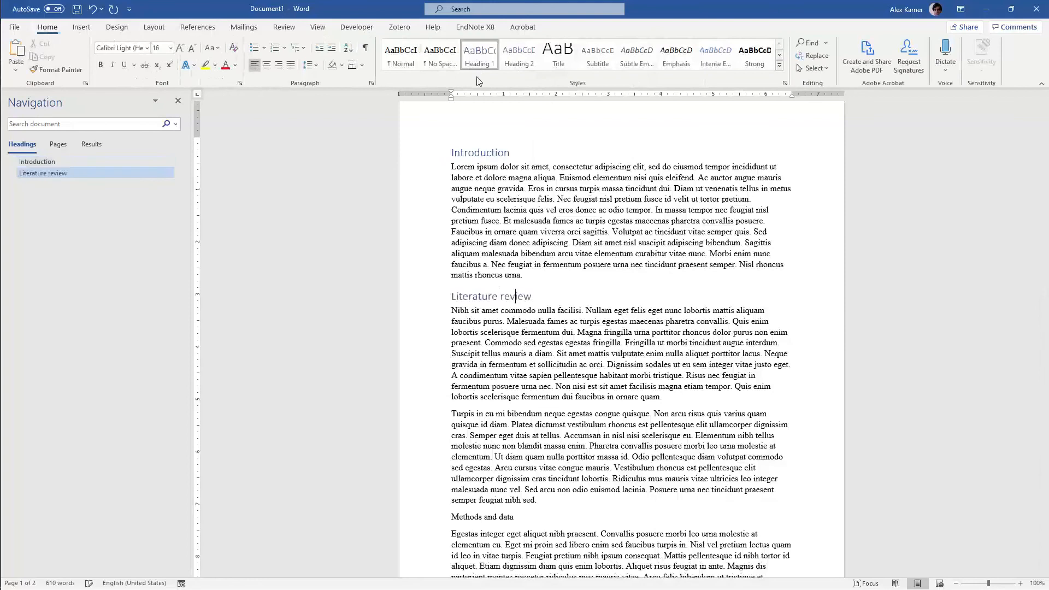
scroll(546, 327, down, 3)
click(486, 411)
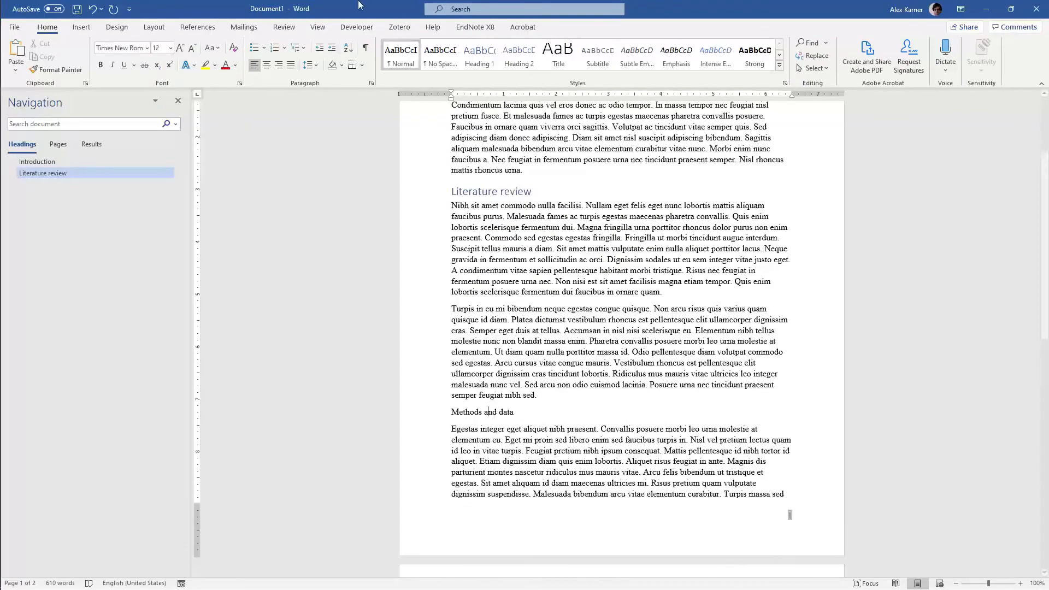
click(479, 54)
scroll(509, 461, down, 5)
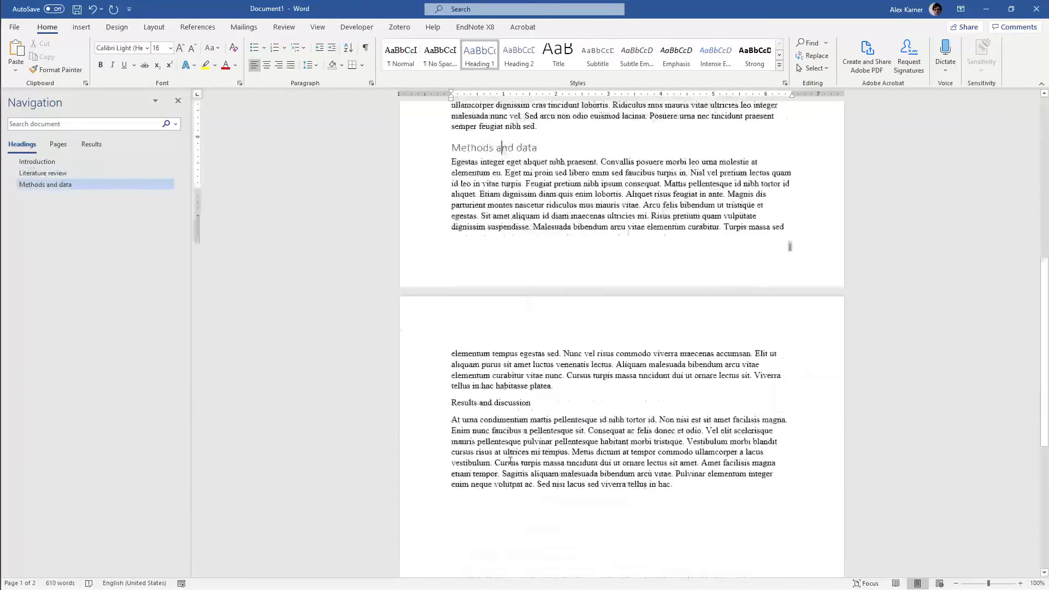
scroll(510, 461, down, 1)
click(487, 355)
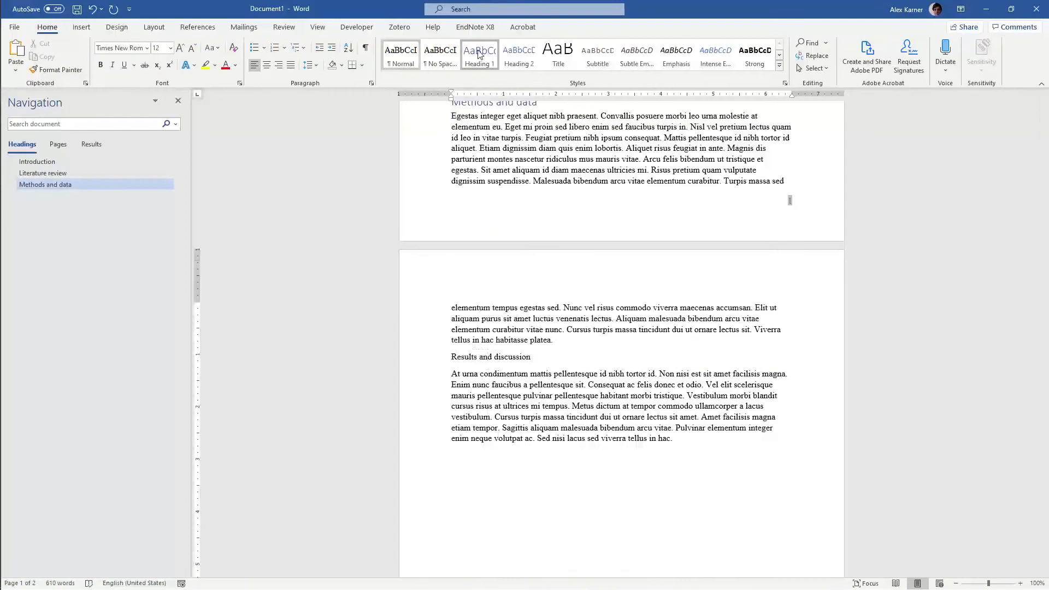
click(479, 54)
Split the Results and discussion paragraph before "Vestibulum morbi blandit" and add the line "Interesting result 1" between the two parts
click(658, 397)
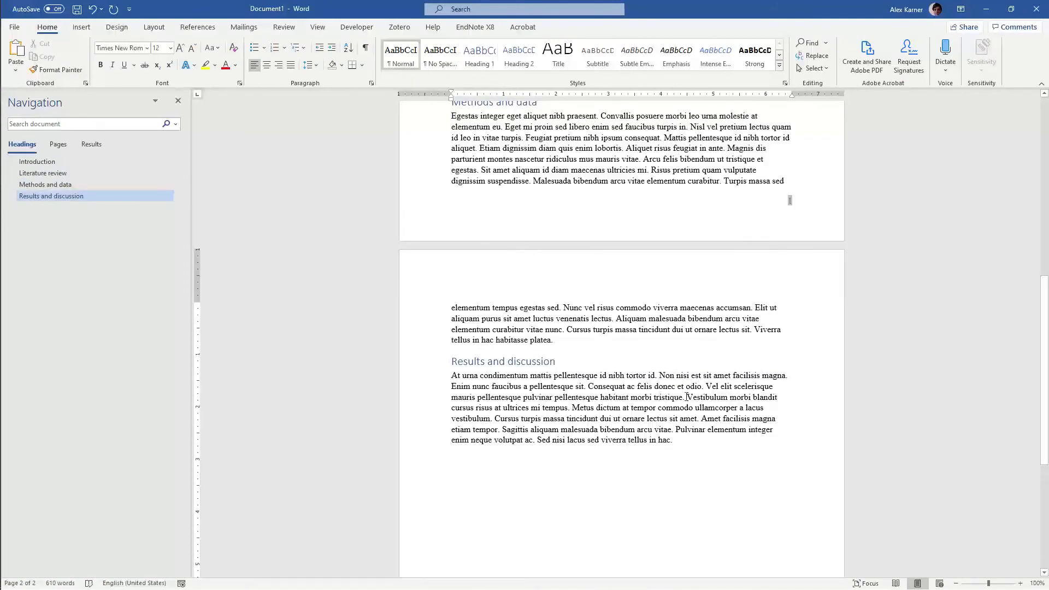
key(Return)
key(Return)
key(Down)
text(Interesting result 1)
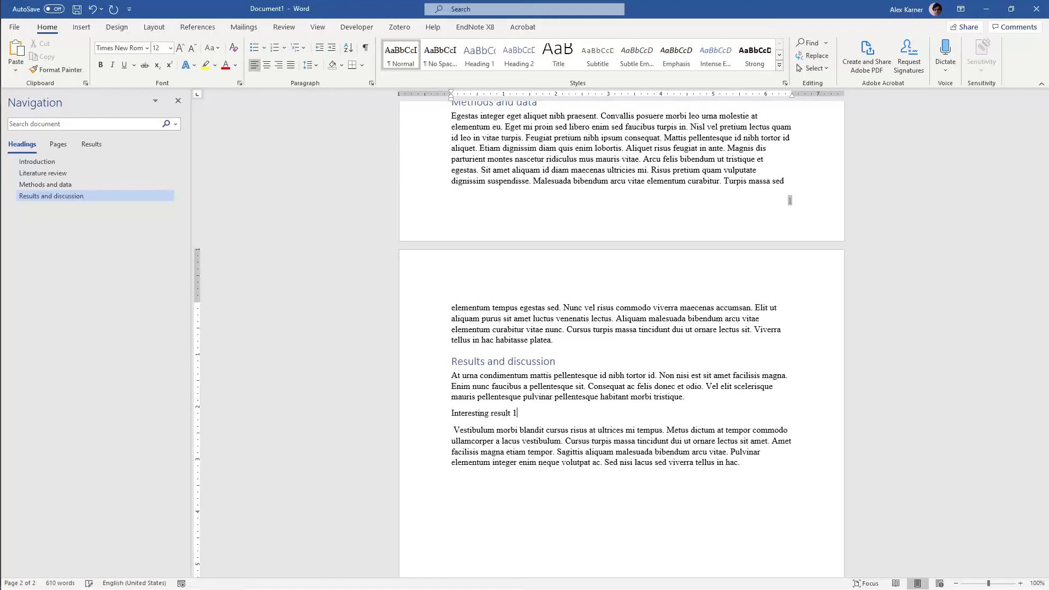
Apply the Heading 2 style to "Interesting result 1" and remove the leading space from the paragraph beneath it
click(533, 55)
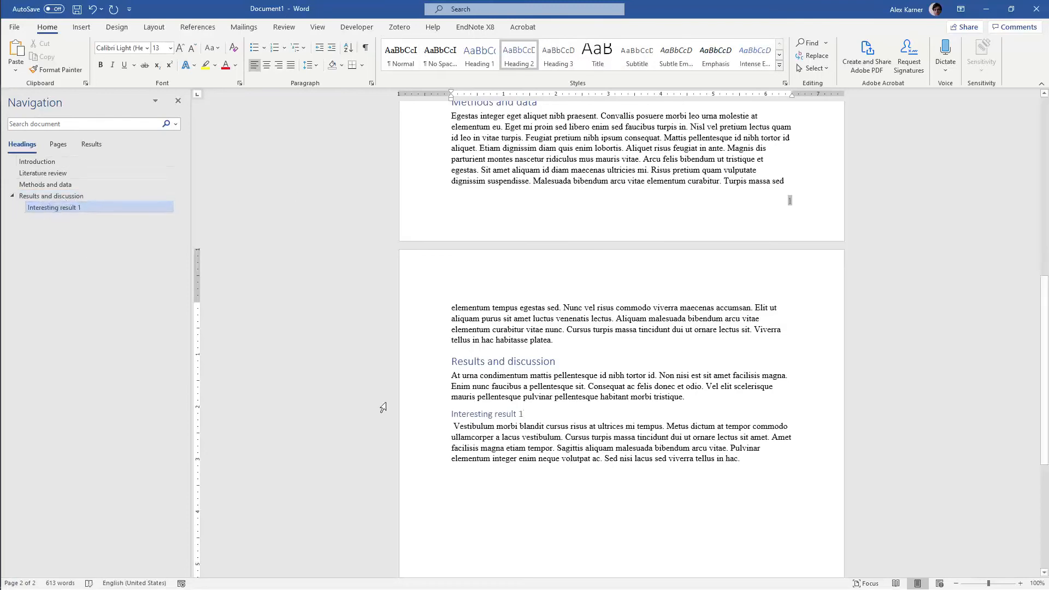
click(452, 427)
key(Delete)
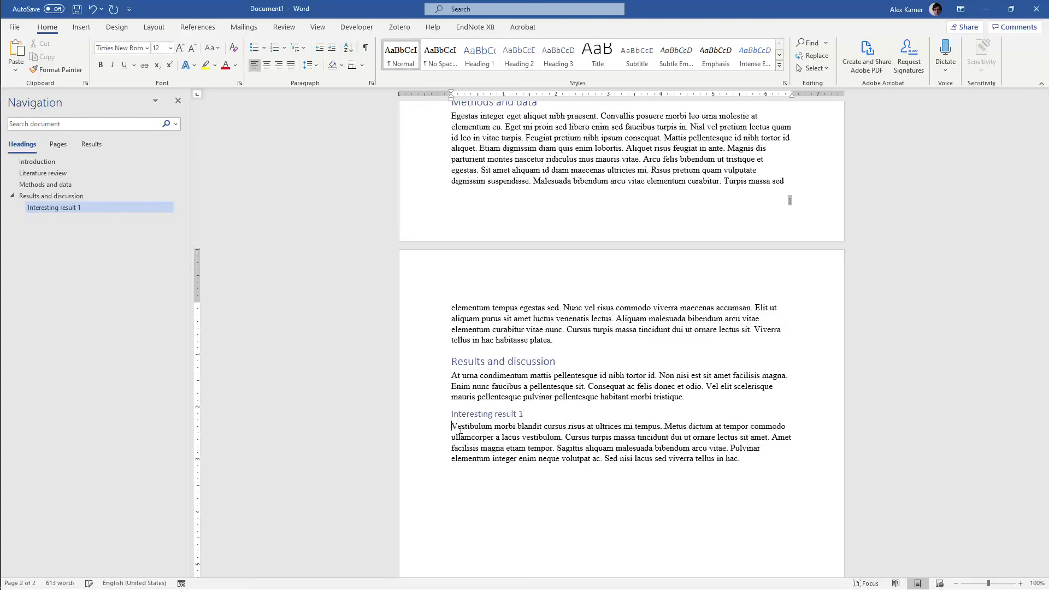
Modify the Heading 1 style to use a 20 pt font size, for this document only
scroll(459, 430, up, 10)
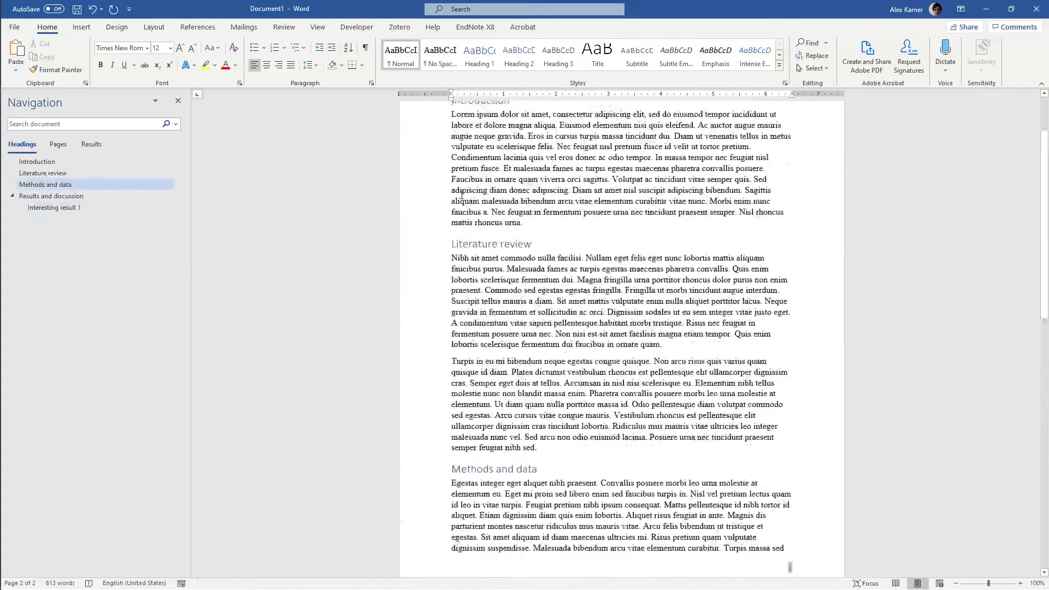
scroll(462, 194, up, 3)
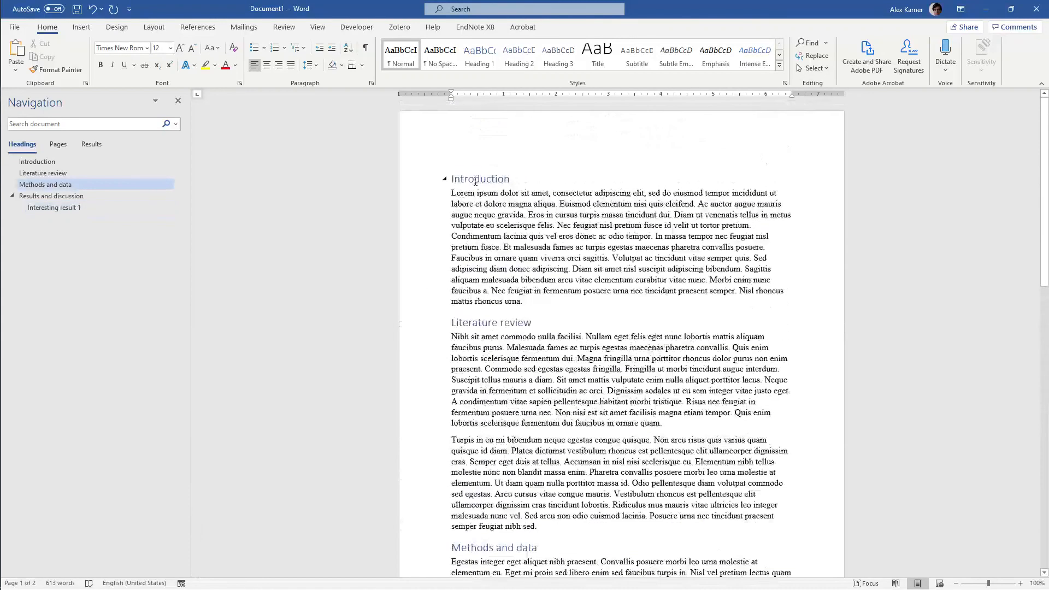
triple_click(475, 182)
triple_click(501, 324)
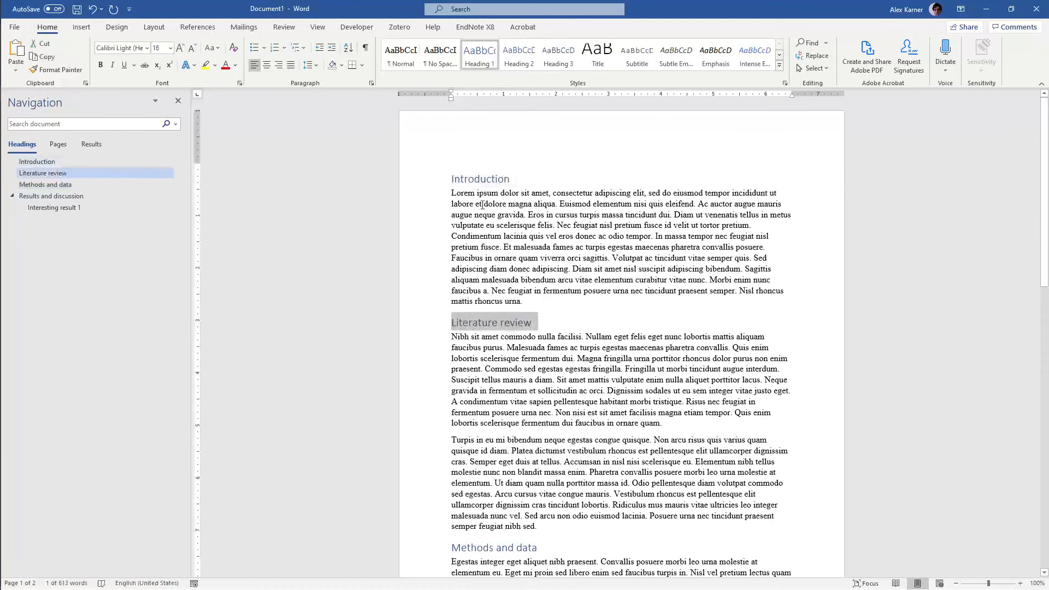
click(483, 179)
right_click(479, 55)
click(508, 89)
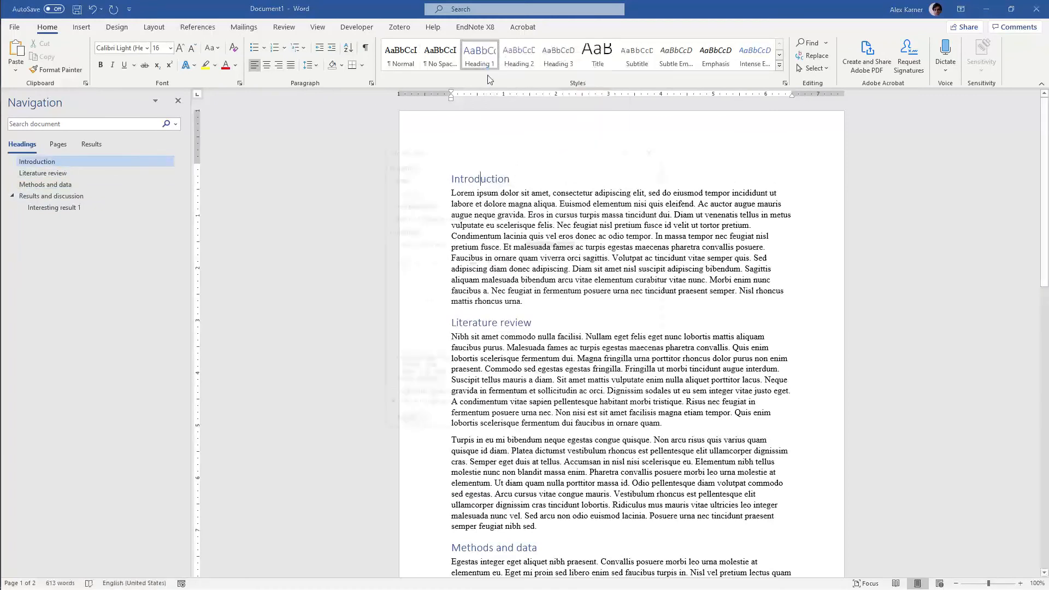
click(469, 244)
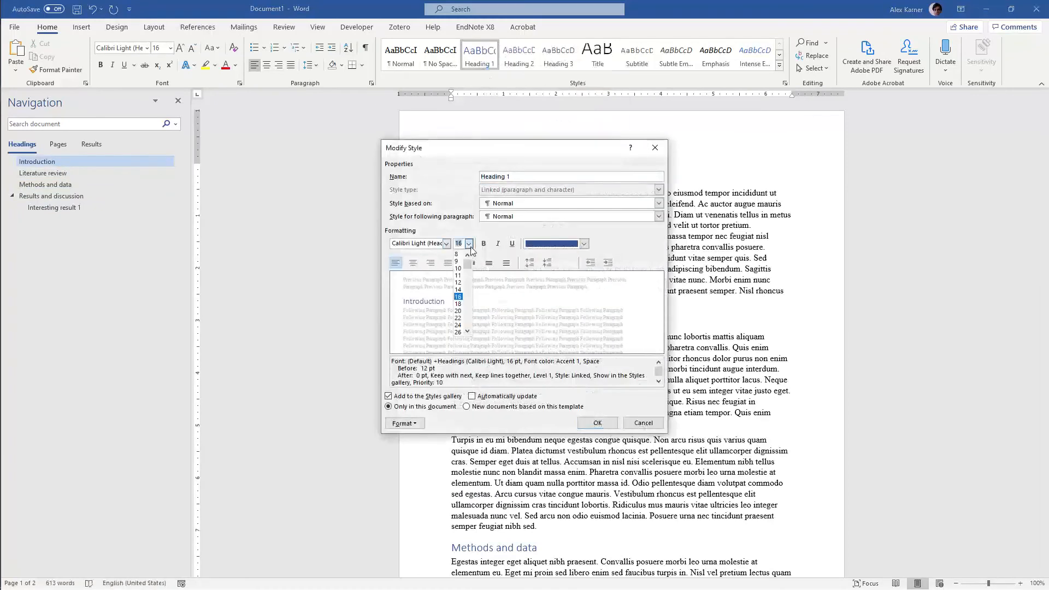
click(459, 311)
click(592, 423)
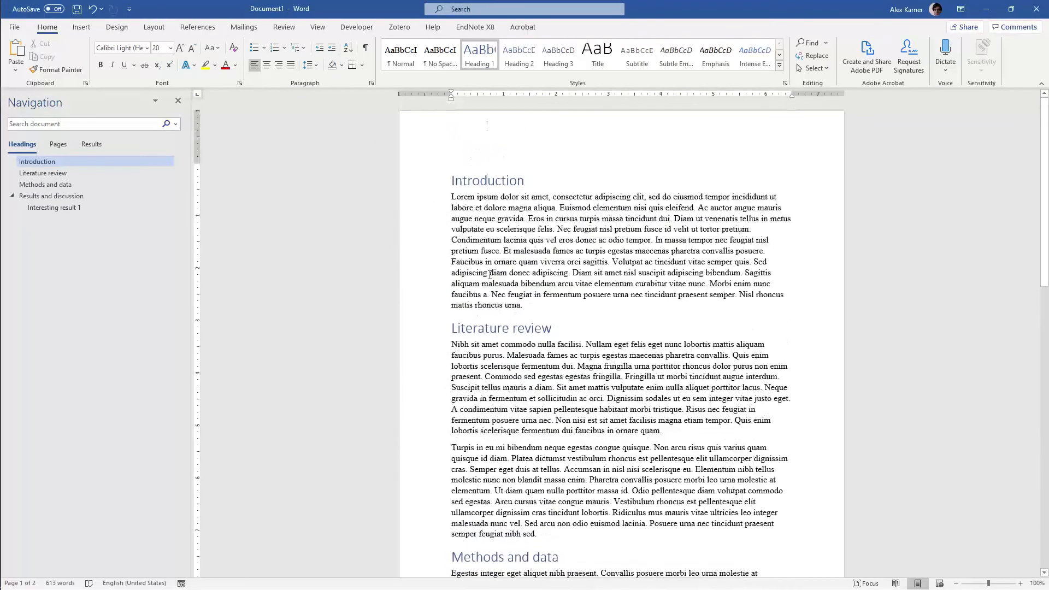
Add an empty line above the "Introduction" heading and give it the Normal style
click(452, 180)
key(Return)
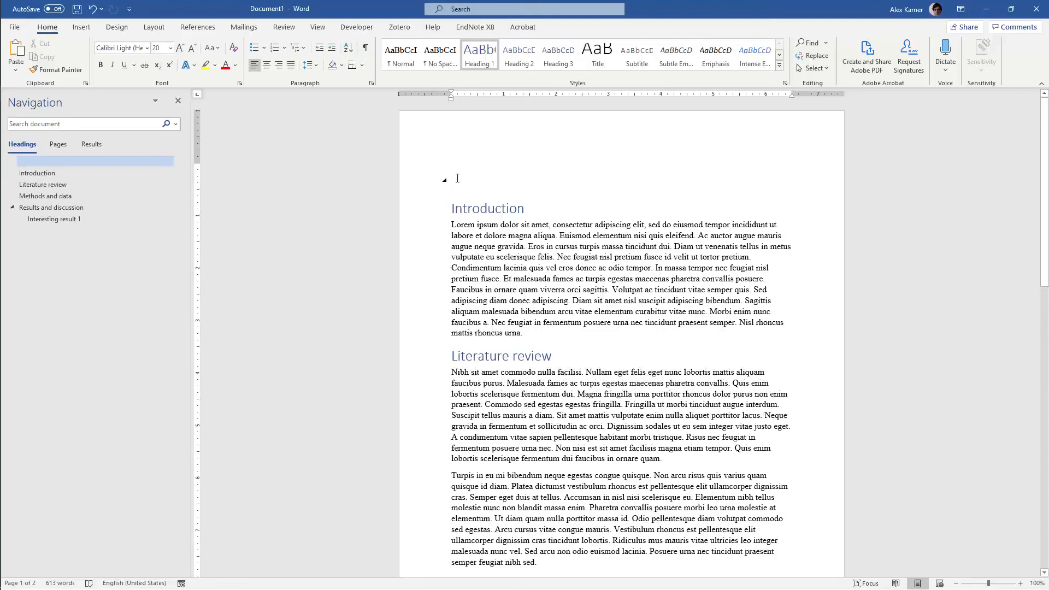
text(jjjj)
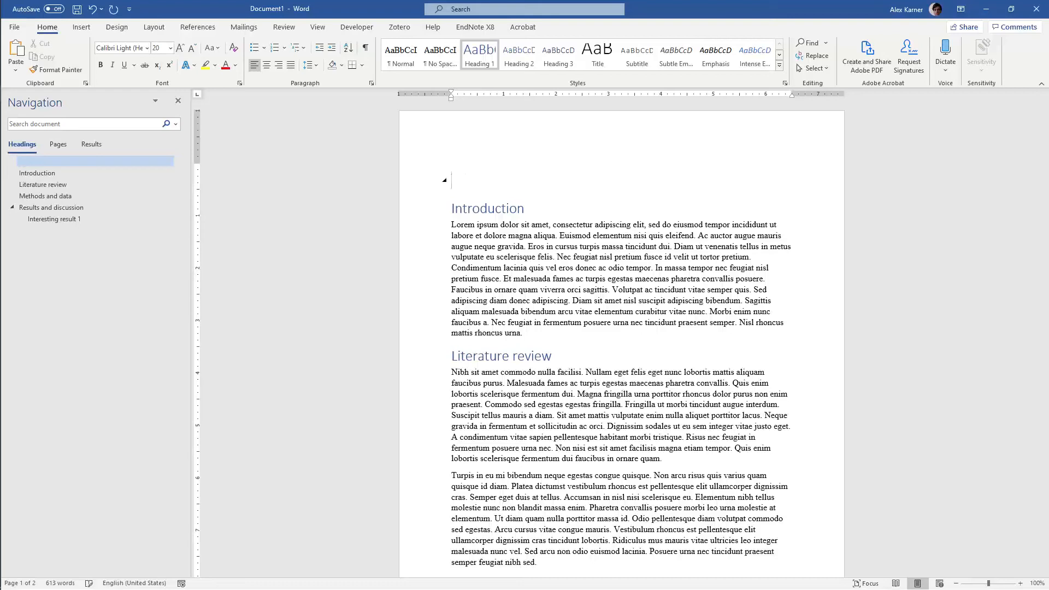
click(404, 60)
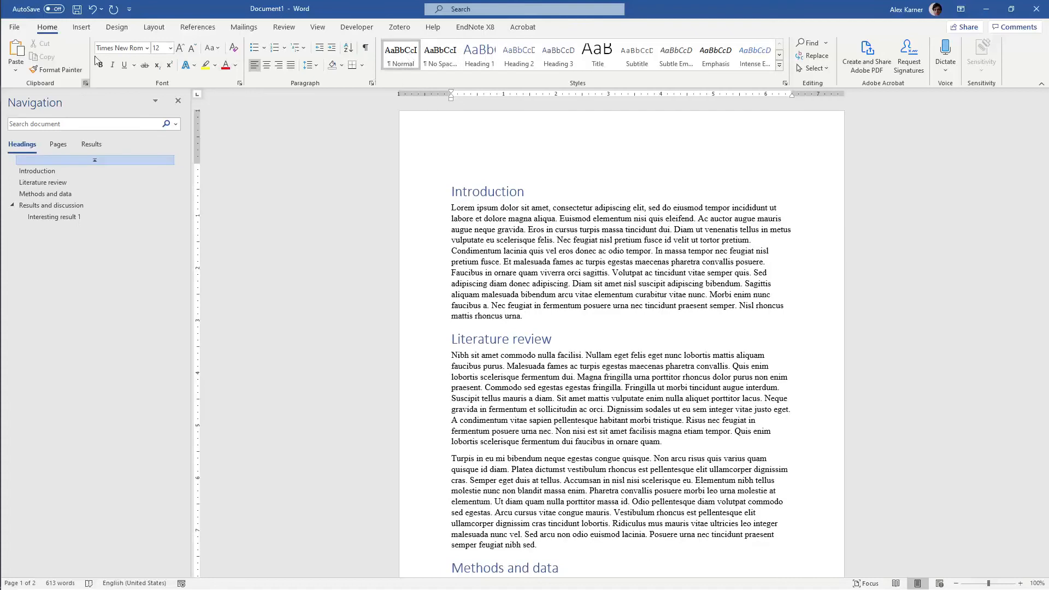
Insert a custom table of contents above the Introduction, showing 3 levels, dotted leaders and right-aligned page numbers
click(86, 27)
click(114, 28)
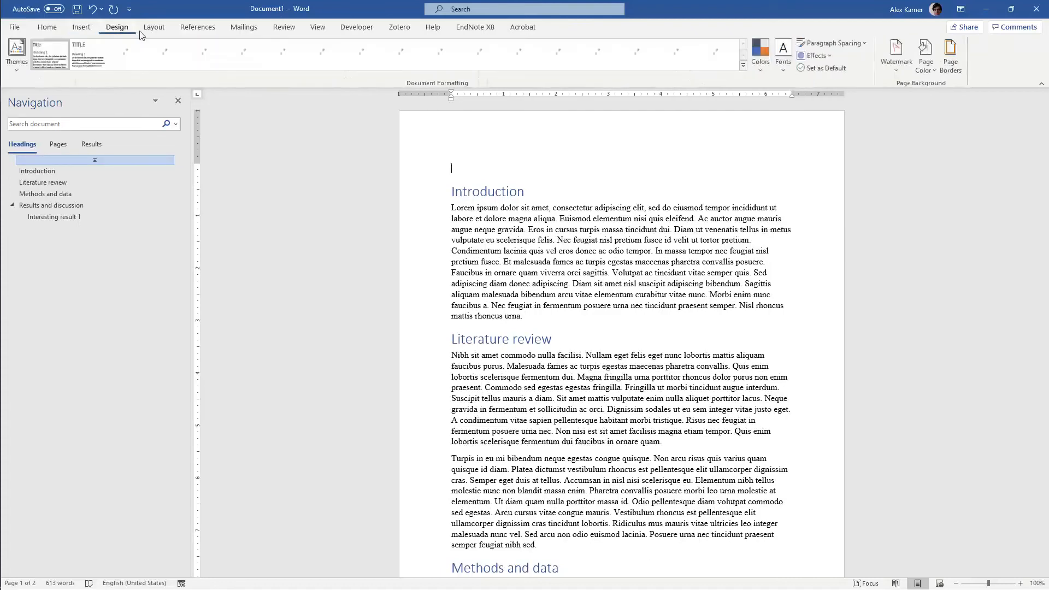
click(148, 31)
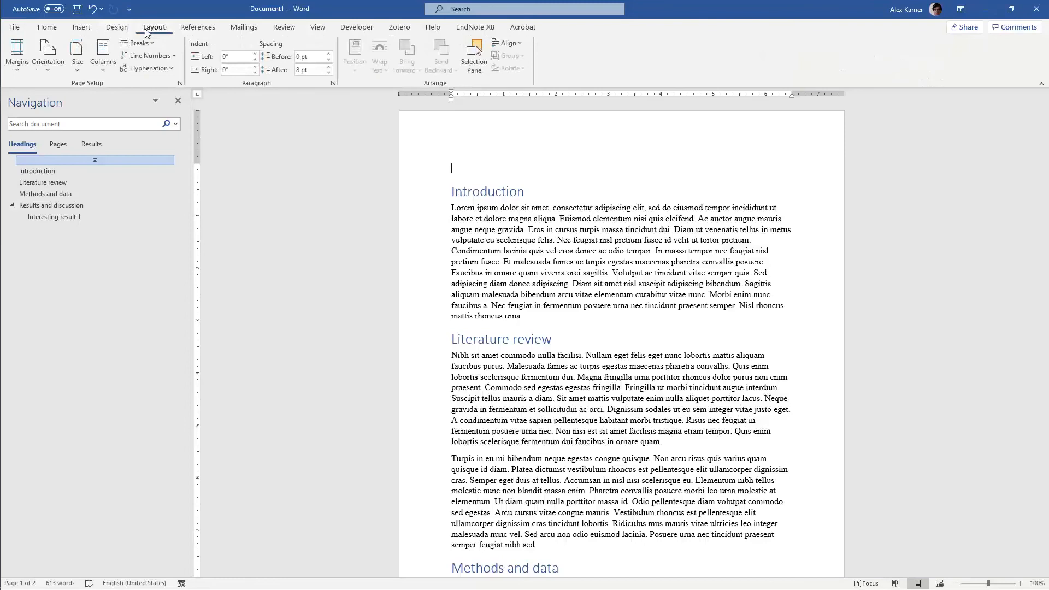
click(201, 29)
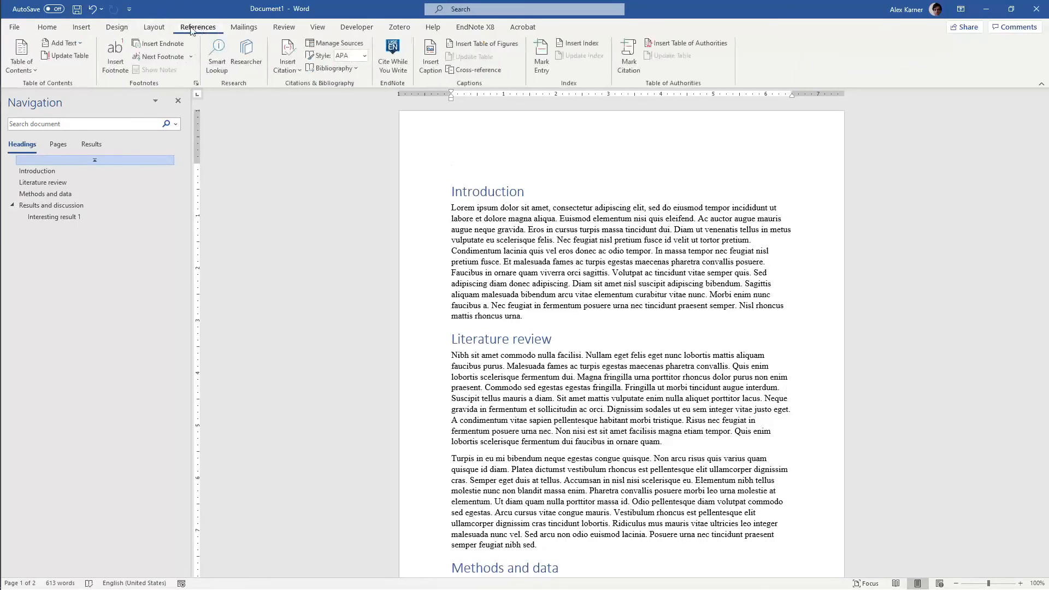
click(20, 57)
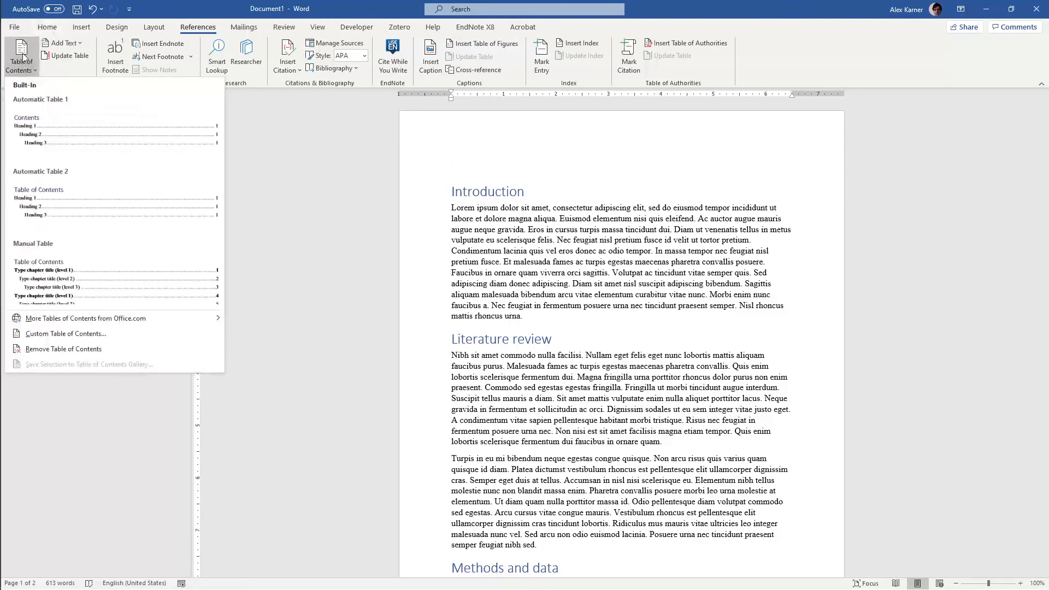
click(113, 332)
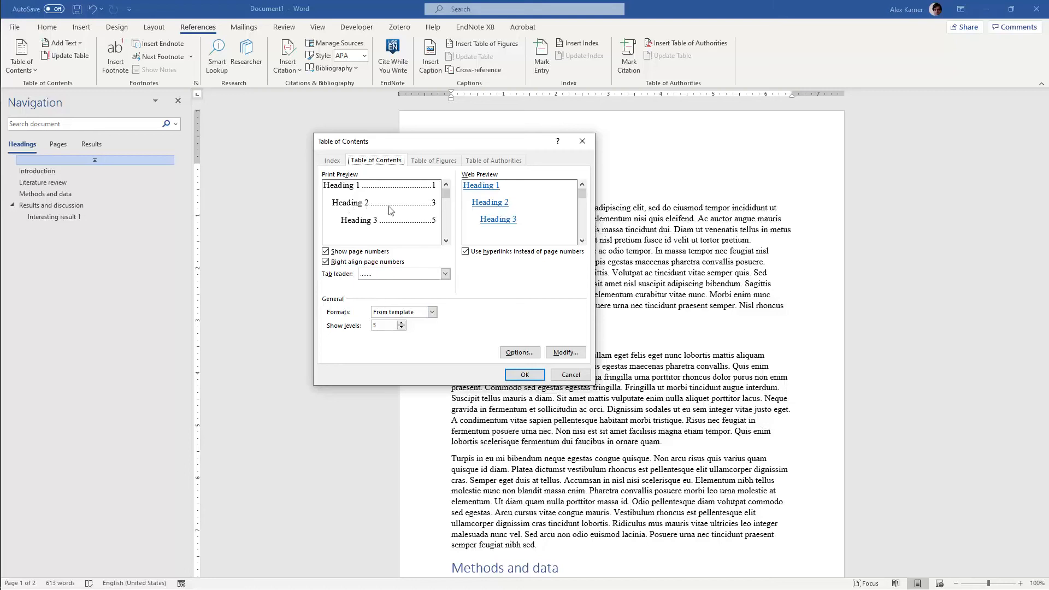
click(524, 375)
click(497, 227)
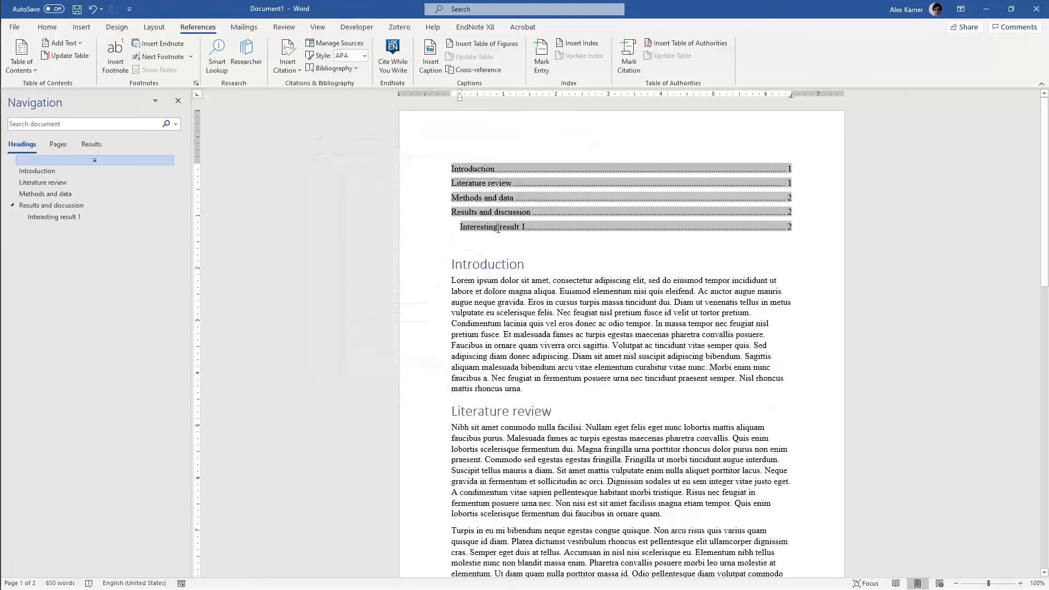
click(487, 169)
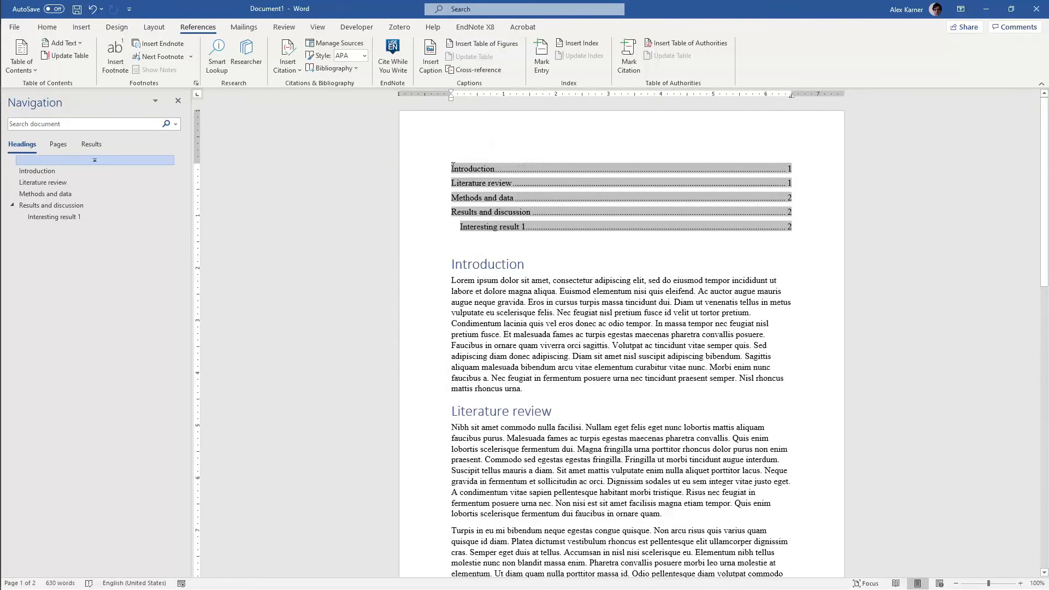
Insert a page break before the "Introduction" heading to put the table of contents on its own page
ctrl+click(478, 182)
scroll(478, 180, up, 5)
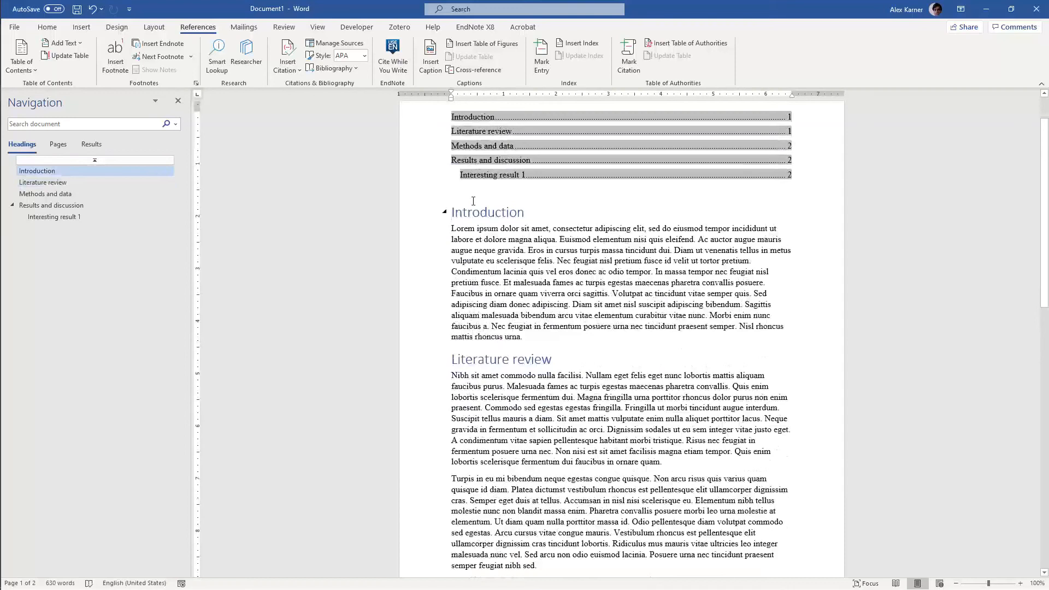
key(ctrl+z)
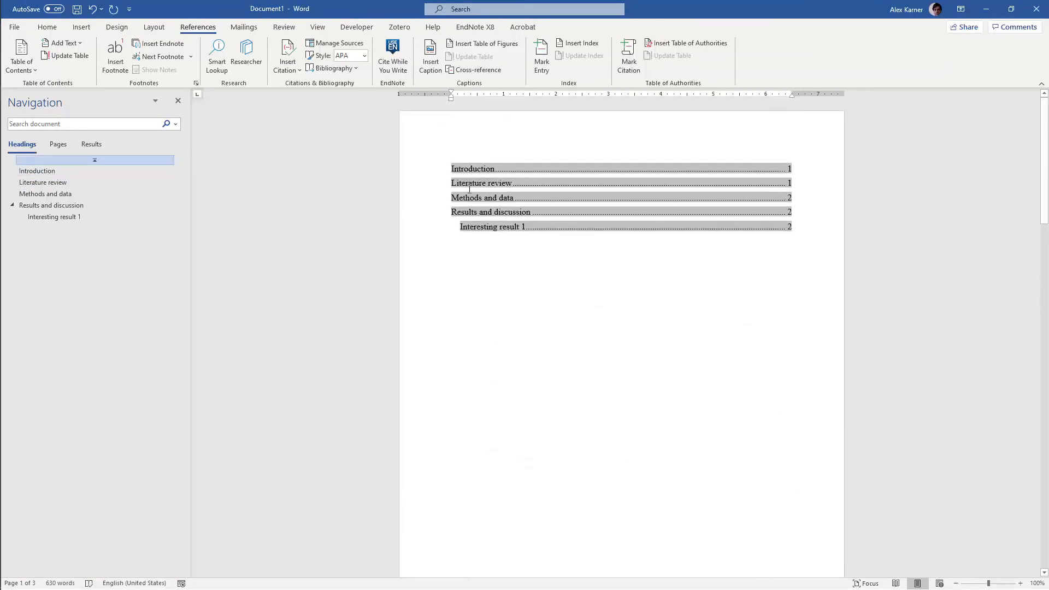
scroll(513, 312, down, 10)
scroll(516, 322, up, 8)
scroll(517, 323, up, 3)
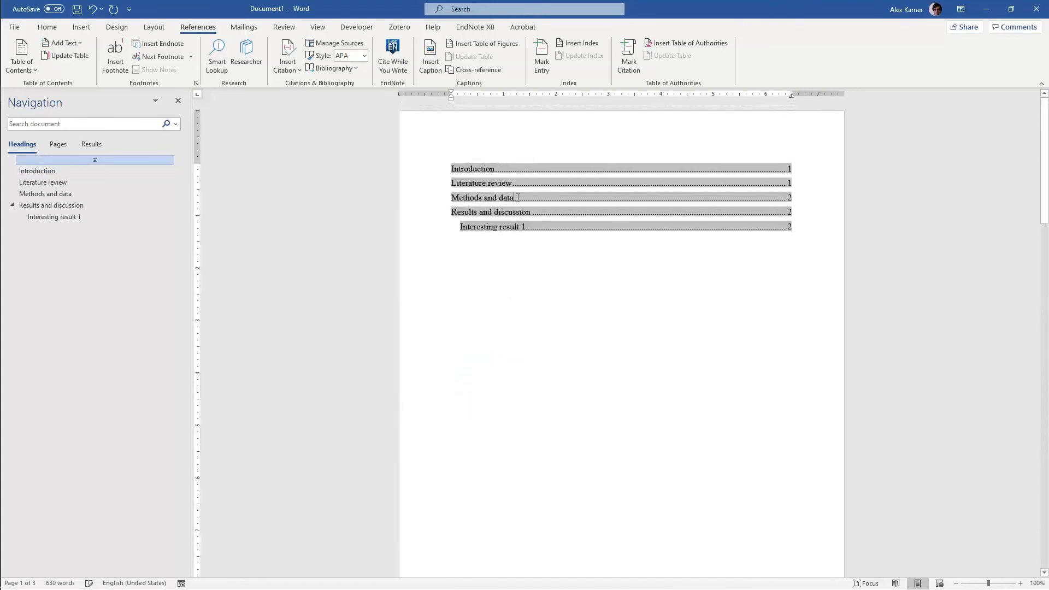
Update the table of contents field and check its page numbers against the headings in the document
right_click(518, 198)
click(554, 273)
click(514, 299)
click(526, 317)
scroll(775, 194, down, 5)
scroll(776, 197, down, 8)
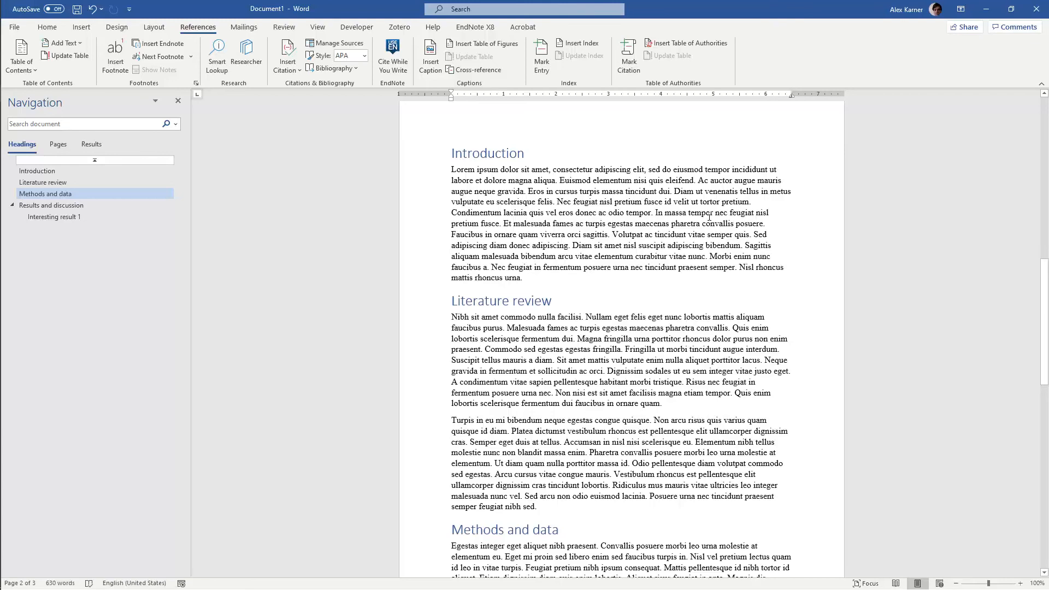
scroll(708, 217, up, 12)
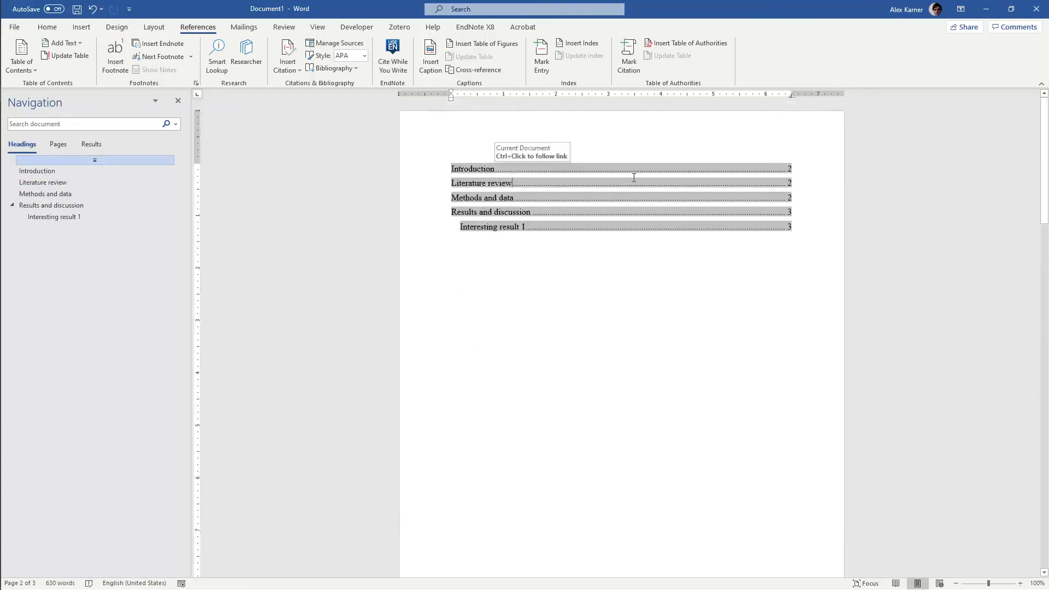
Insert the picture cat.jpeg from the Desktop on a new line after the first paragraph of the Literature review section
scroll(634, 177, down, 20)
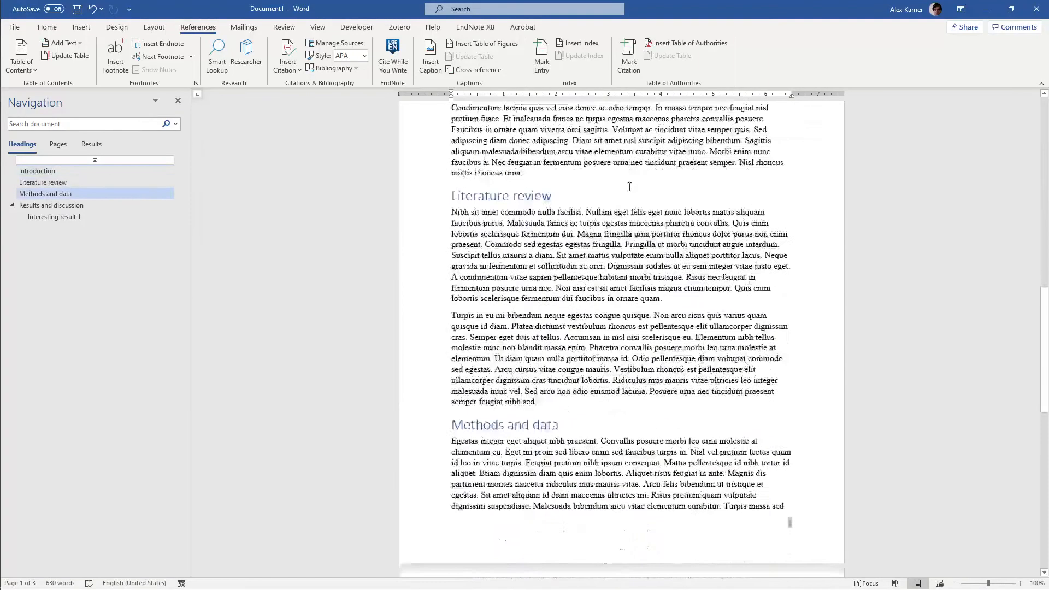
click(673, 271)
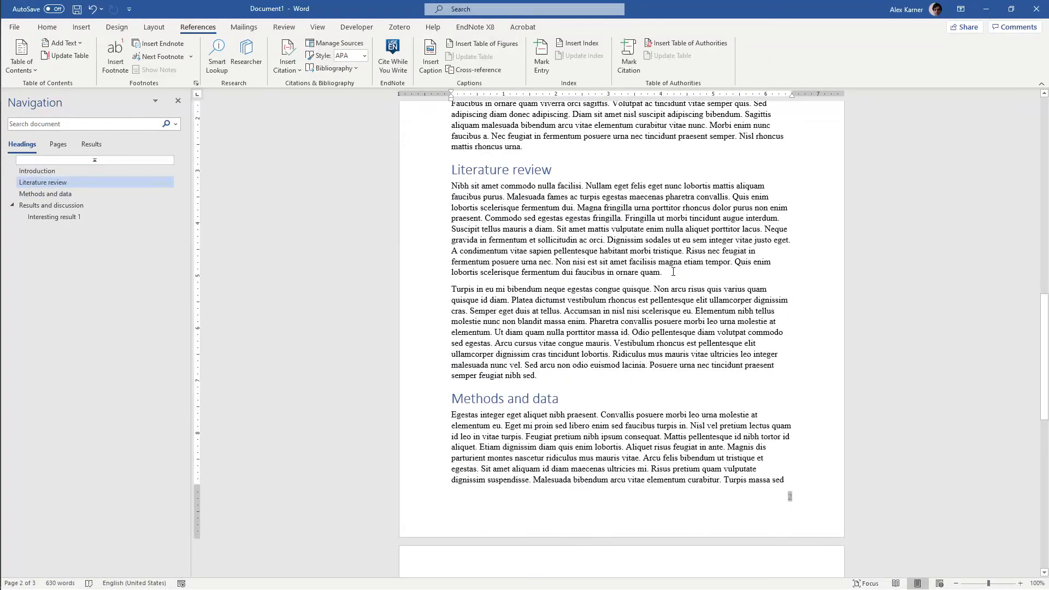
key(Return)
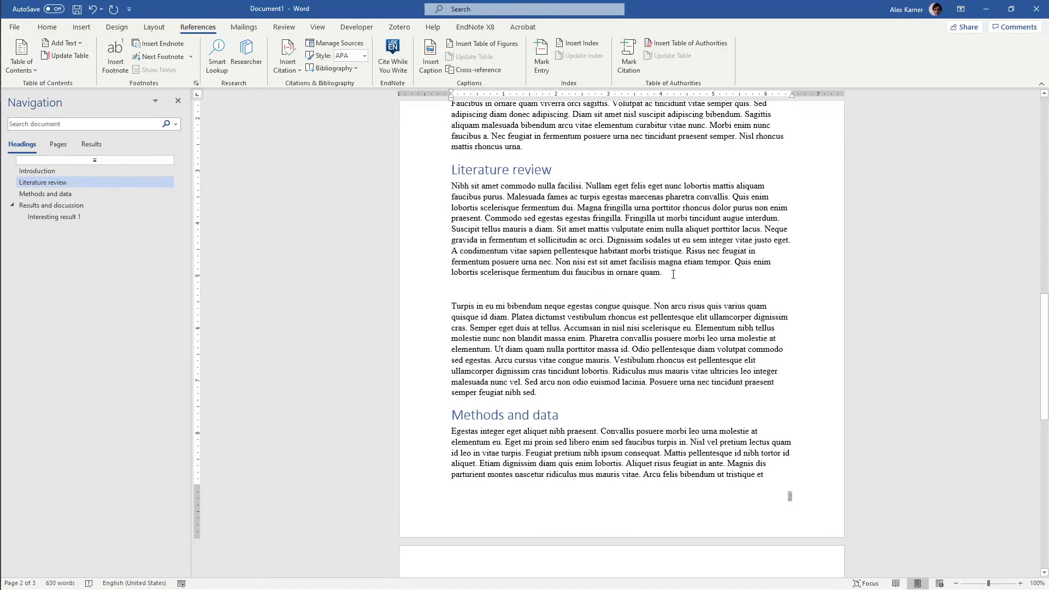
click(87, 28)
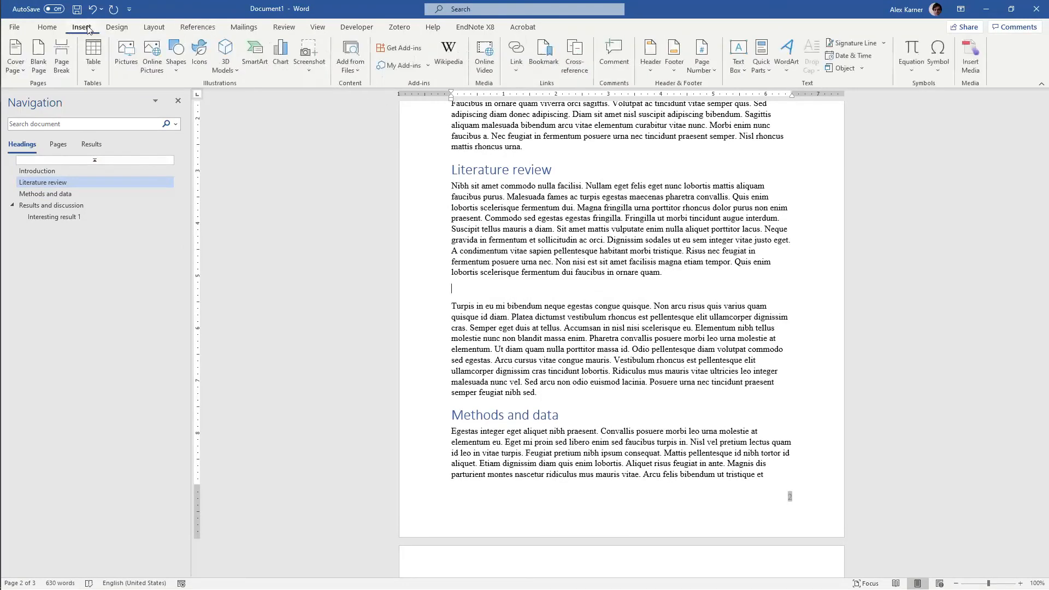
click(126, 65)
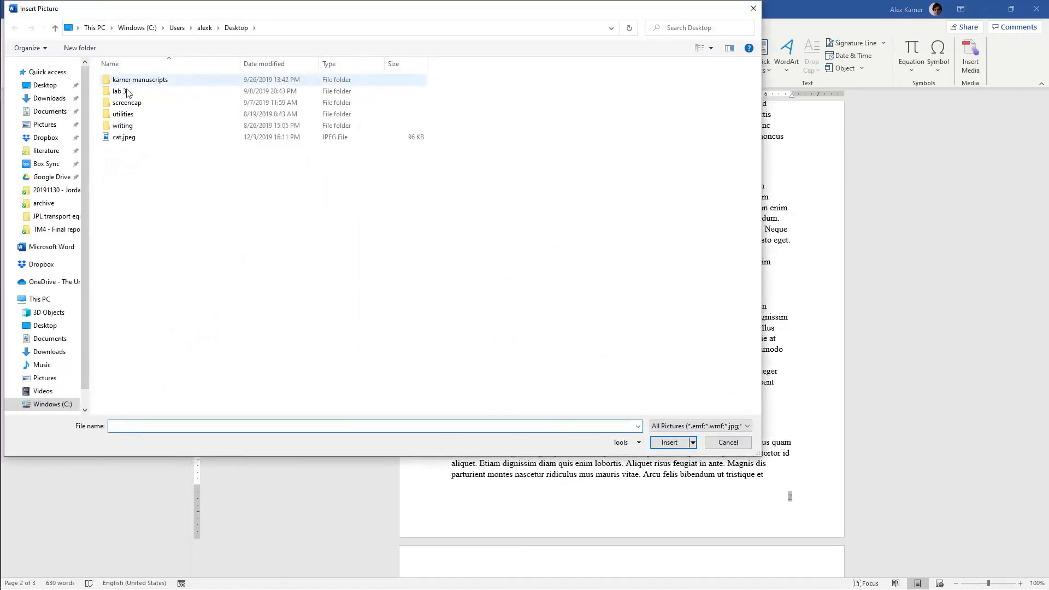
click(125, 137)
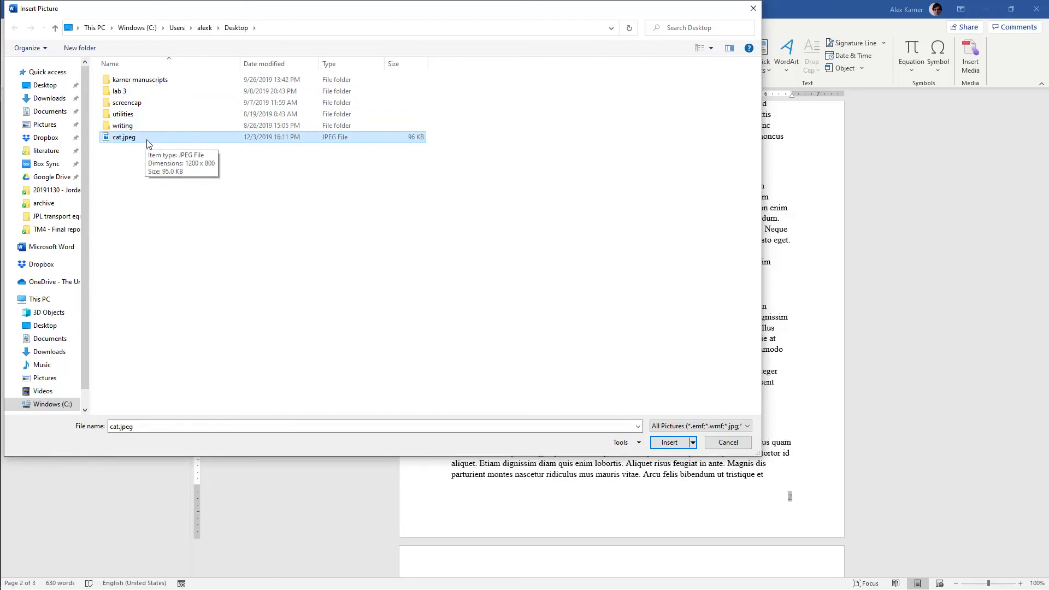
double_click(147, 140)
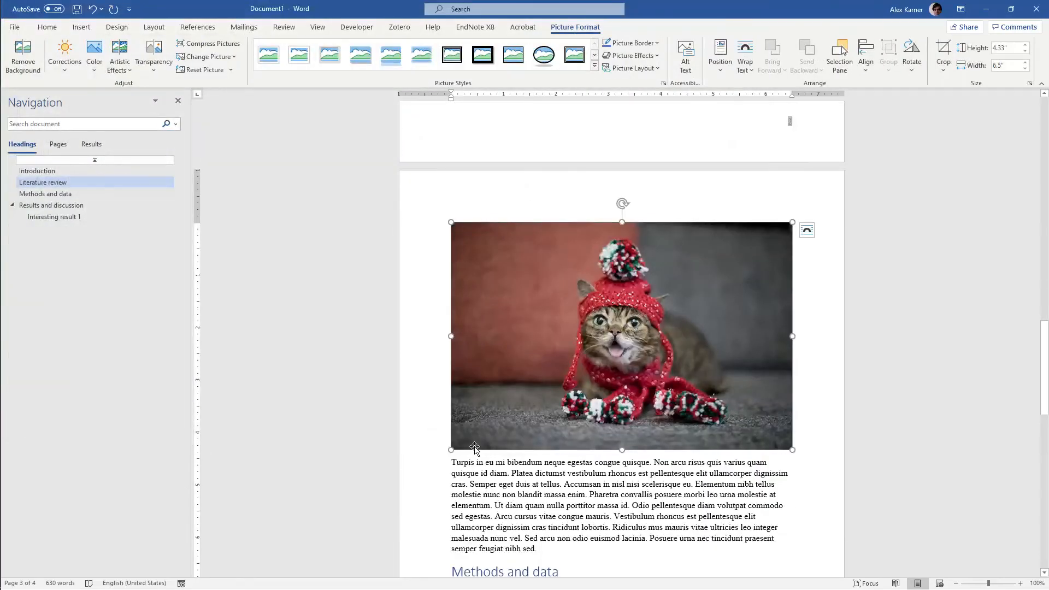
Shrink the cat picture to about 3.53" high by 5.29" wide and center it on the page
drag(451, 450, 516, 381)
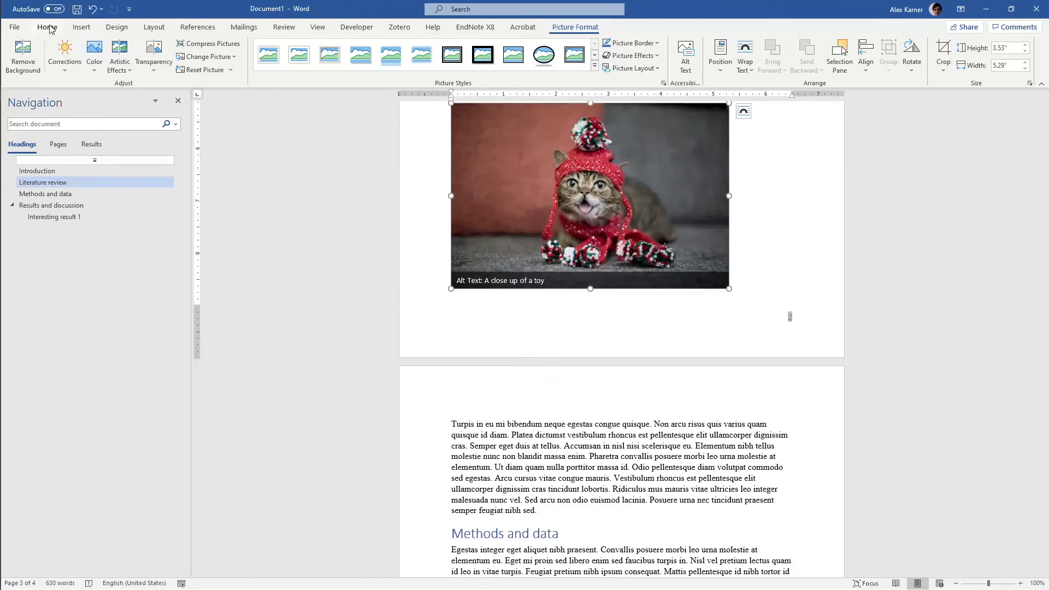
click(48, 27)
click(266, 65)
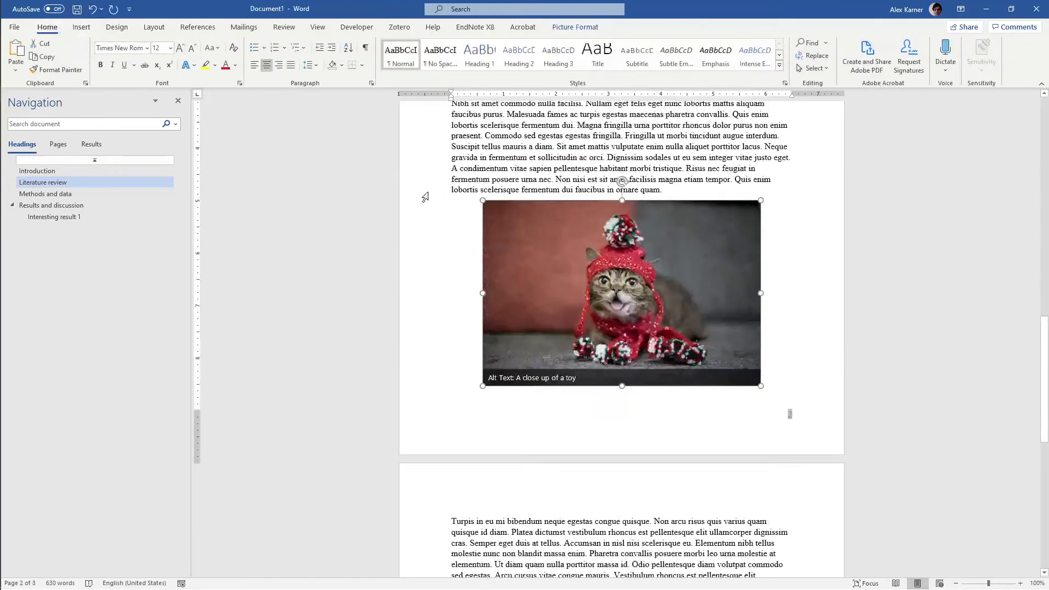
Add a new line above the cat picture reading "See below for a picture of a cat."
click(677, 203)
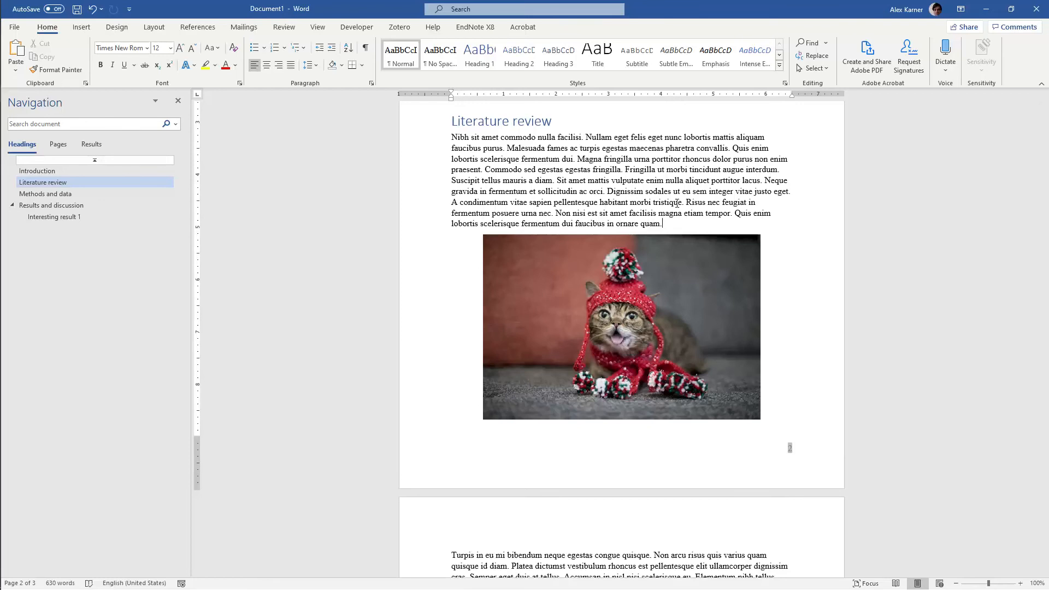
key(Return)
text(See below for a picture of a cat.)
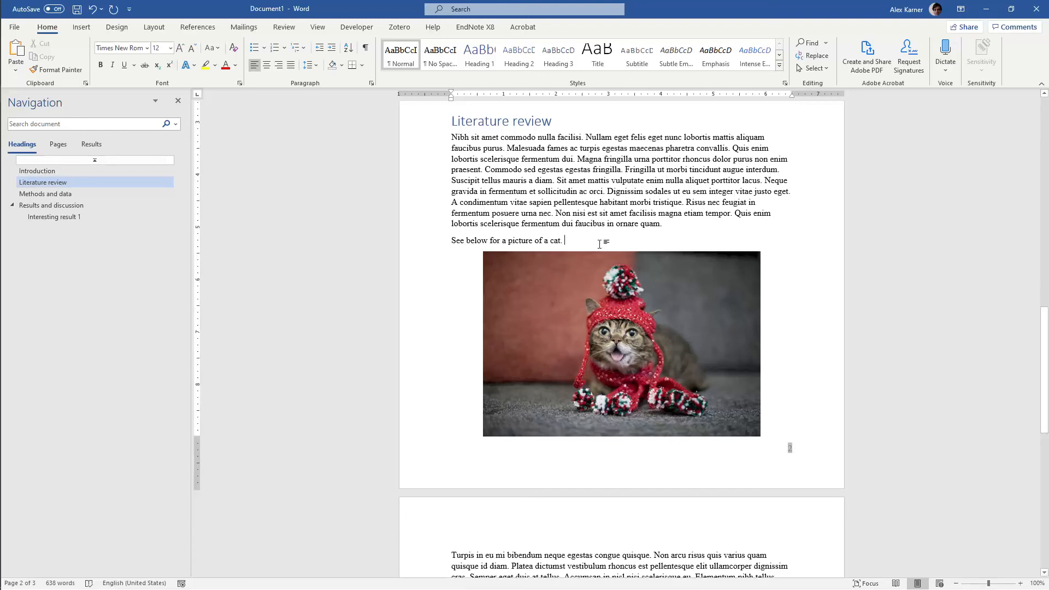
Insert a caption with the label FIGURE below the cat picture
click(617, 296)
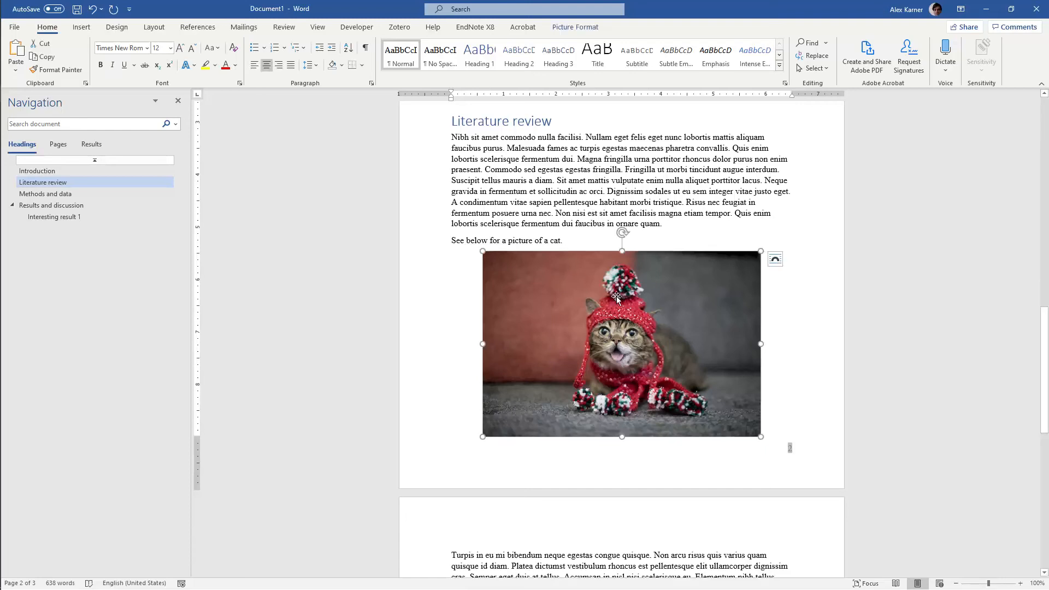
right_click(616, 296)
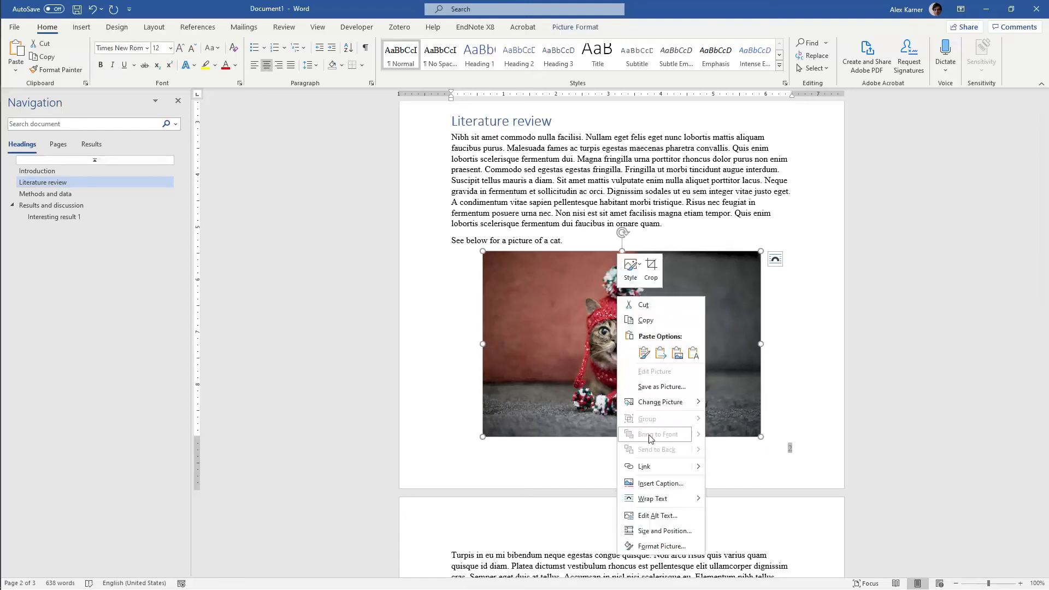
click(656, 482)
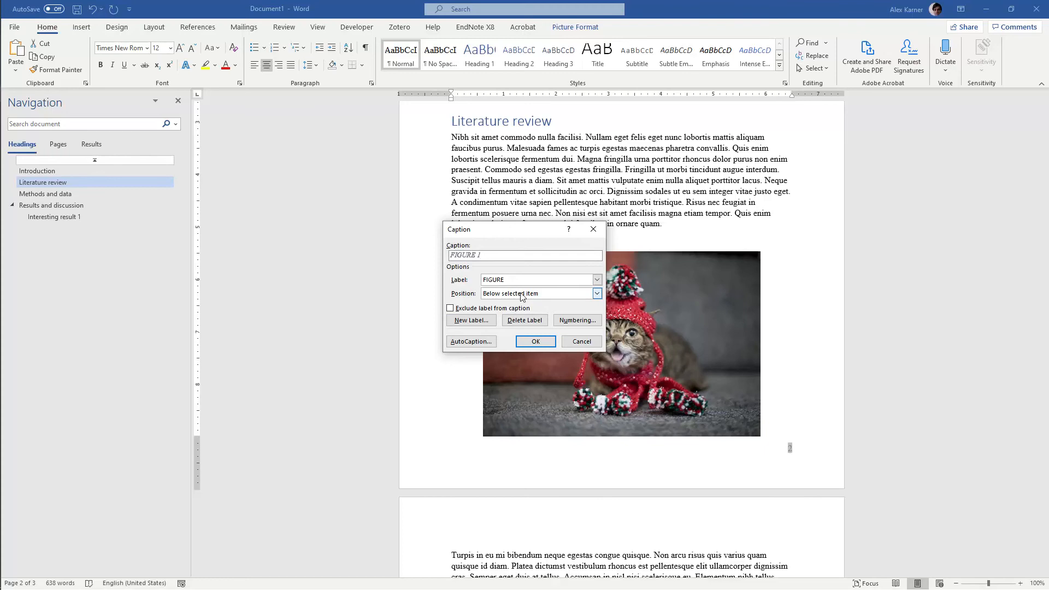
click(536, 341)
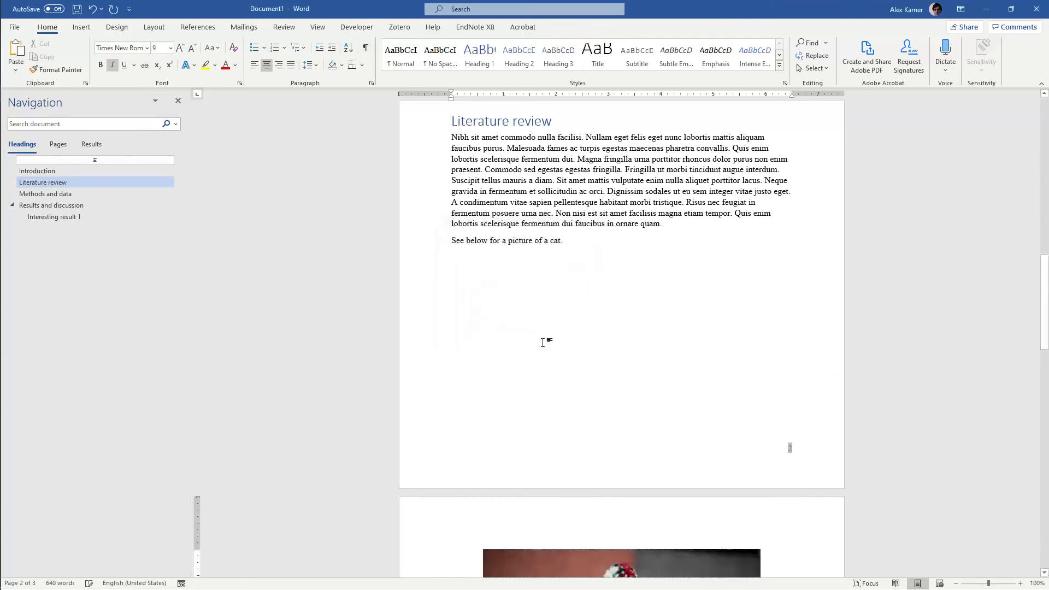
Extend the picture's caption after the figure number with ". A cat in a hat."
scroll(544, 343, down, 3)
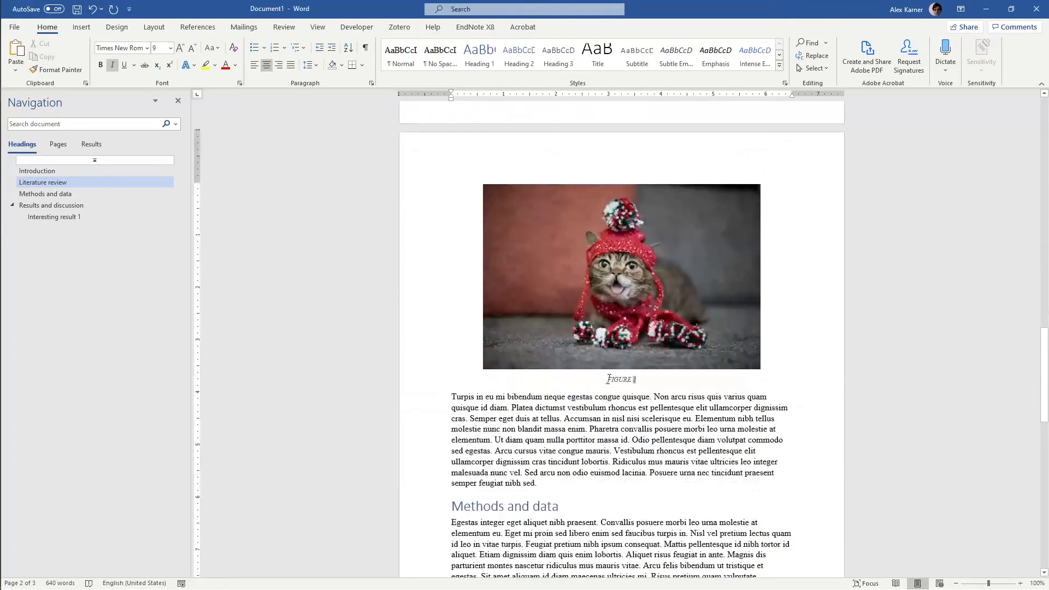
click(662, 381)
text(:)
key(BackSpace)
key(BackSpace)
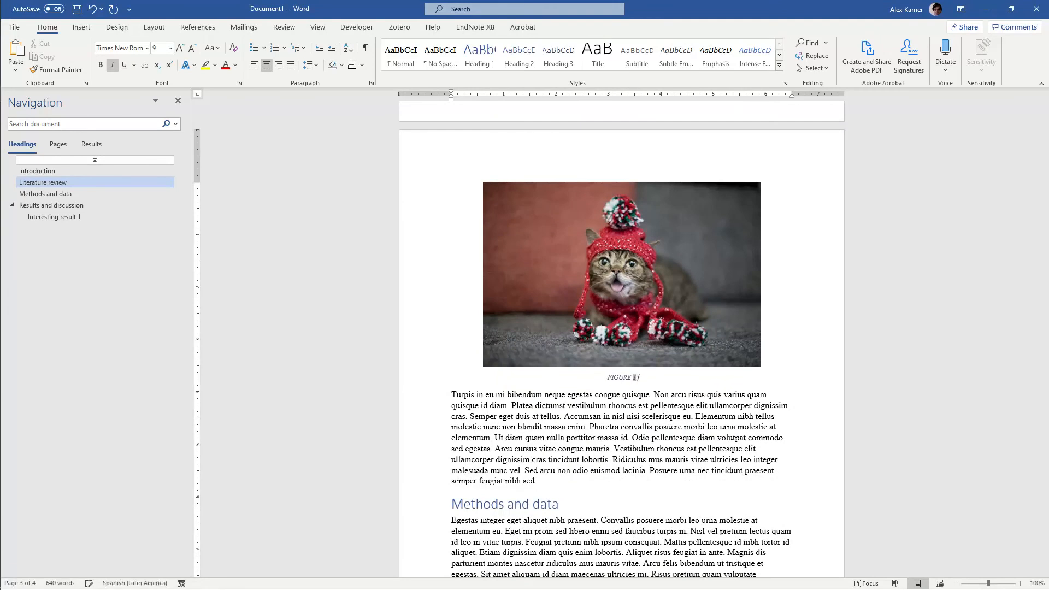
text(. A cat in a hat.)
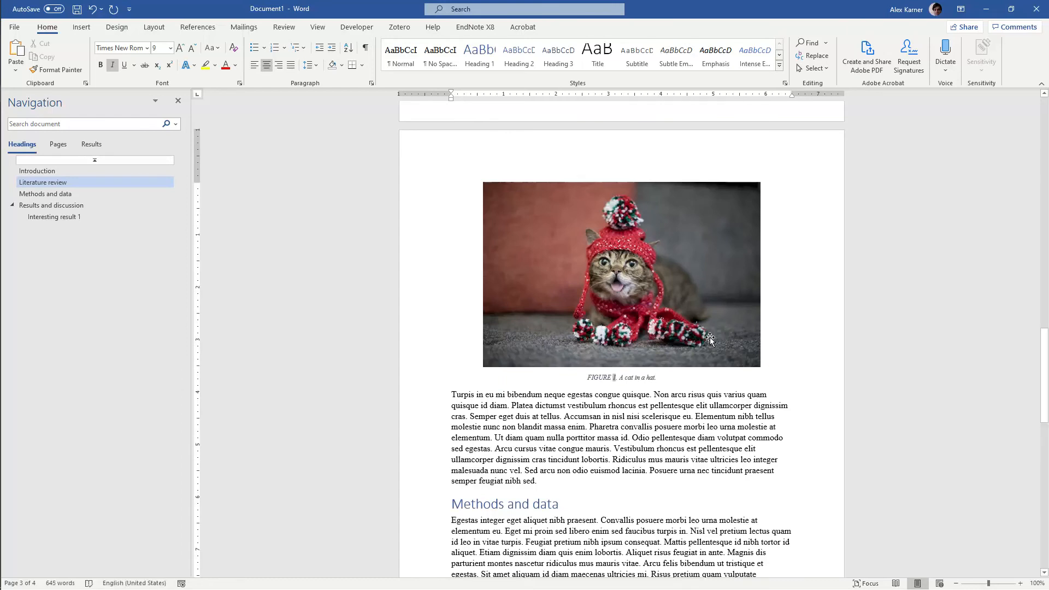
Replace the sentence introducing the picture with "As you can see clearly in Figure 1, there's a cat in a hat."
scroll(676, 365, up, 6)
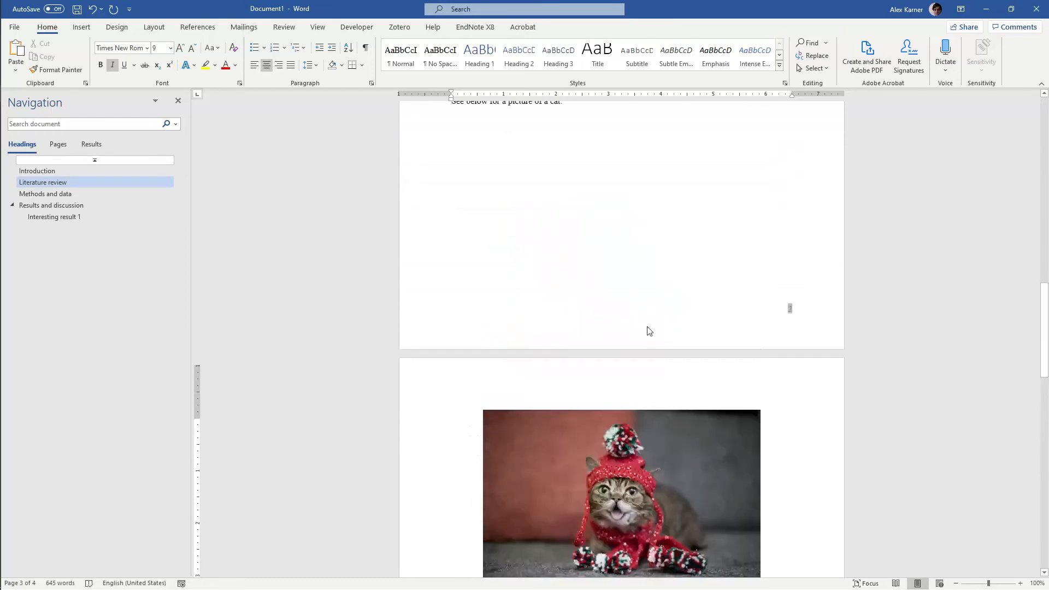
click(583, 189)
triple_click(584, 189)
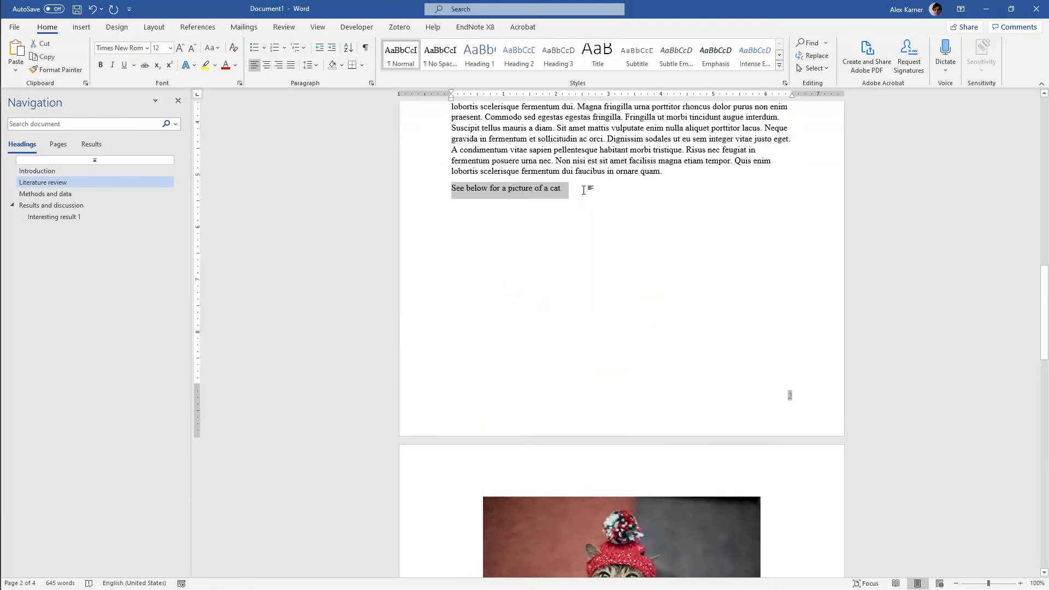
text(As you )
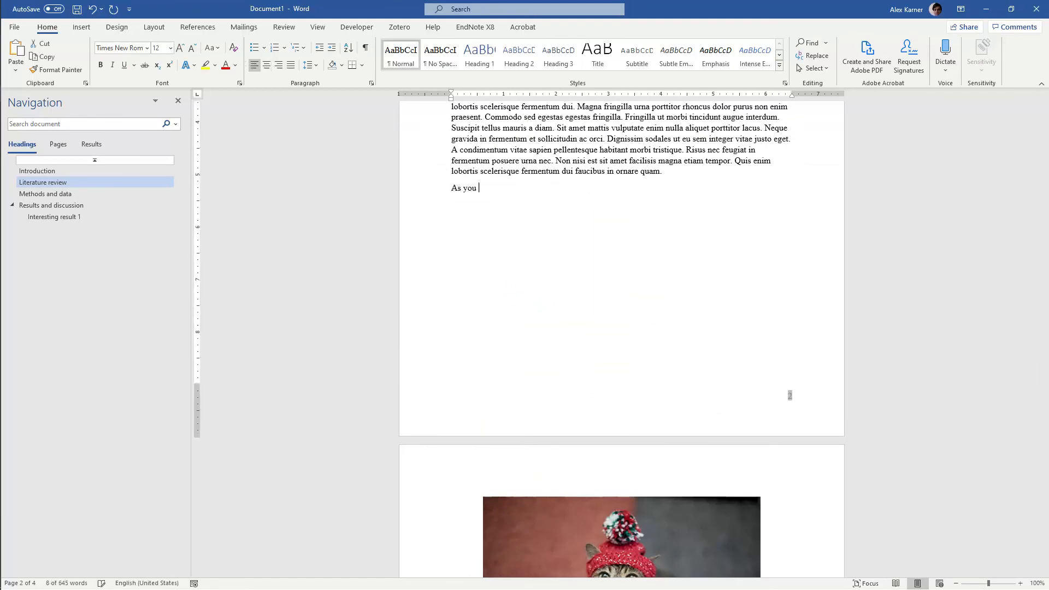
text(can see clear)
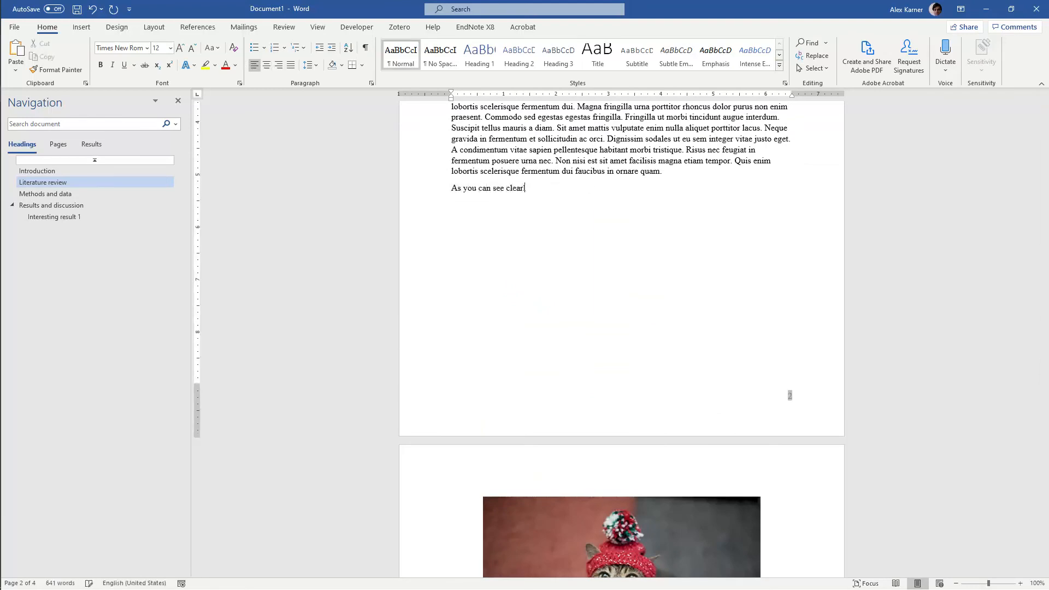
text(ly in Figure 1, there's a cat in a hat.)
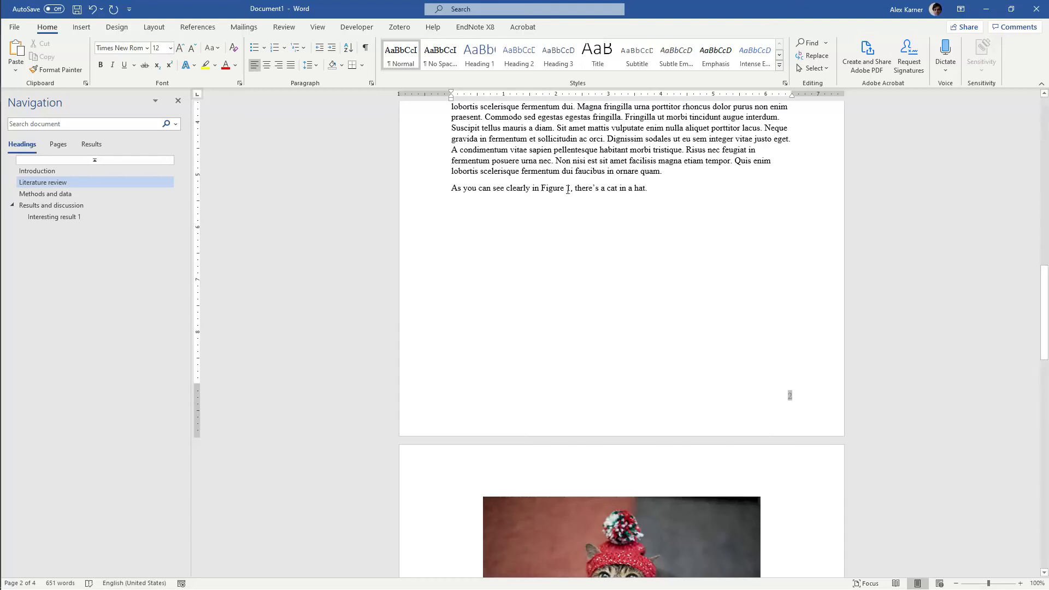
Compare the manually written figure reference in the sentence with the numbered caption under the cat picture
drag(570, 186, 538, 187)
click(538, 187)
scroll(538, 187, down, 3)
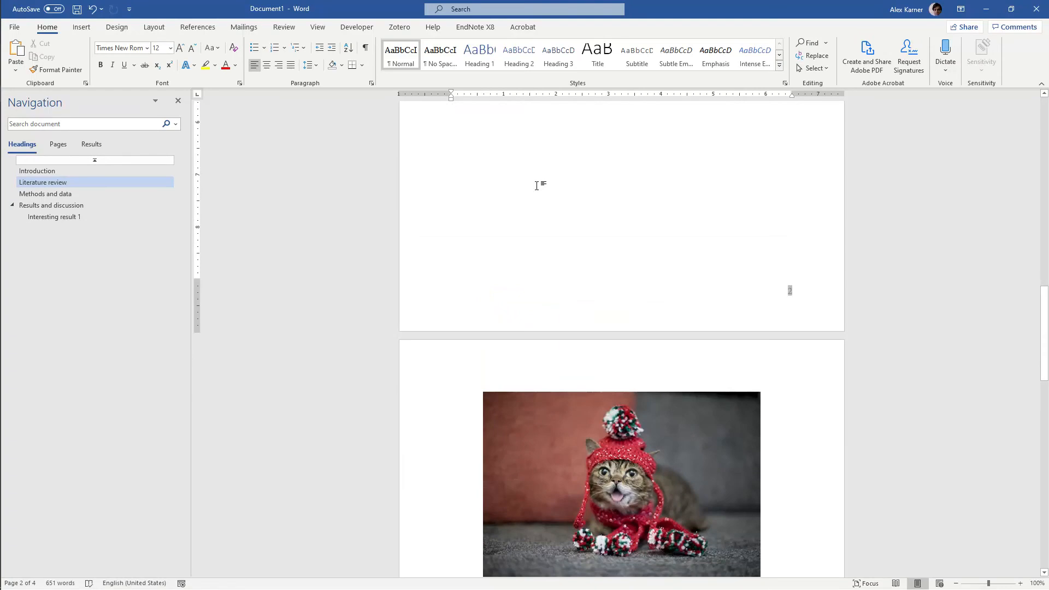
scroll(537, 185, up, 3)
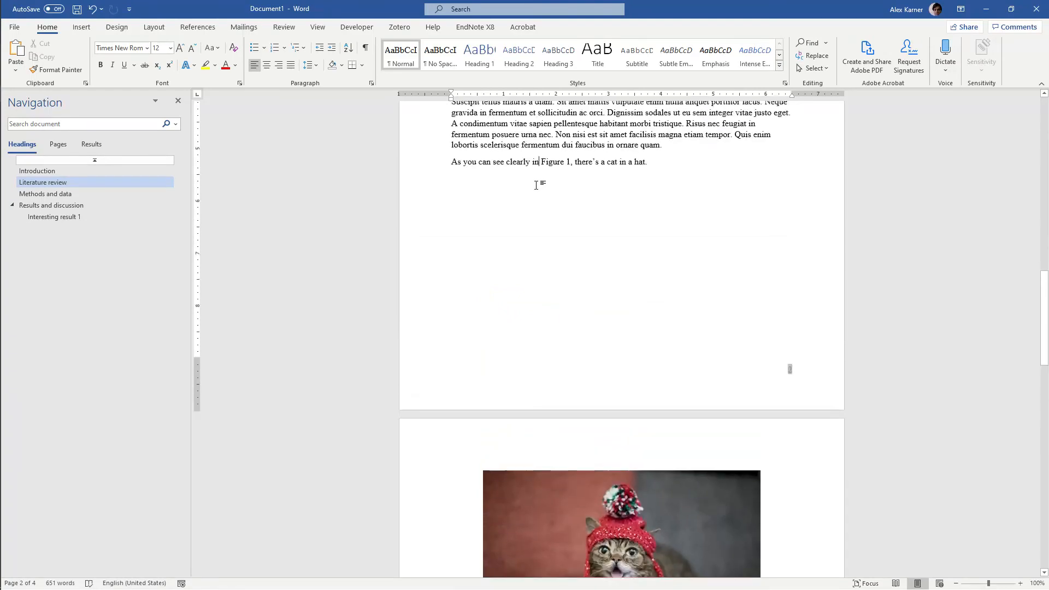
scroll(539, 169, down, 7)
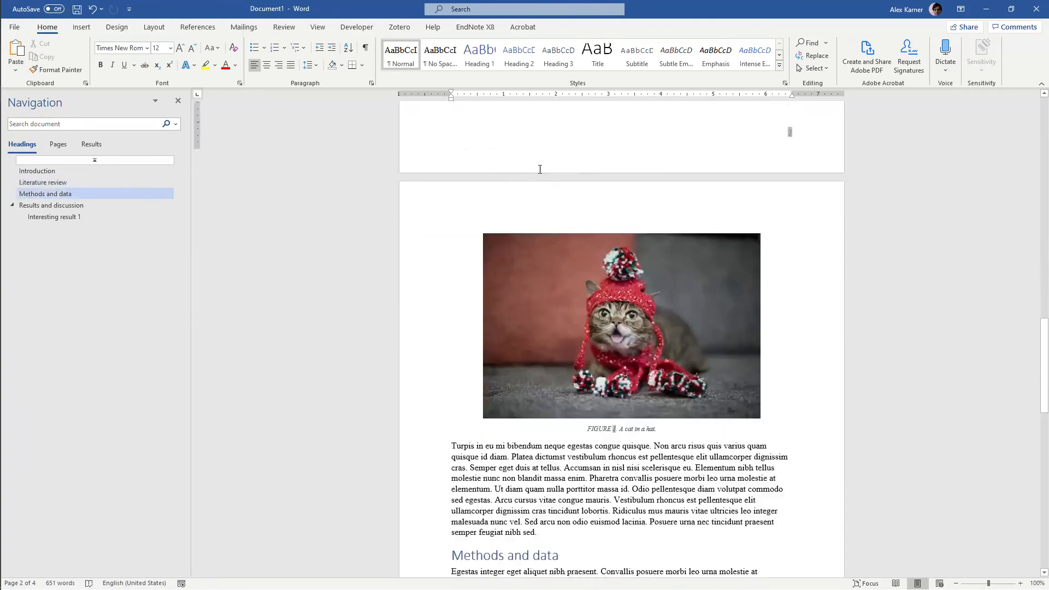
click(580, 285)
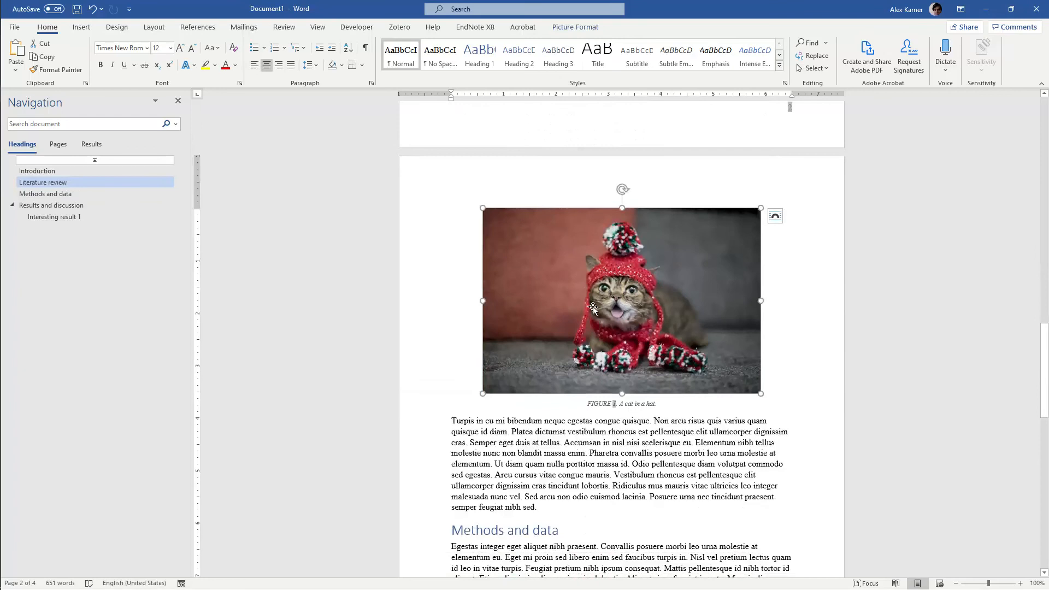
click(668, 404)
scroll(664, 402, up, 6)
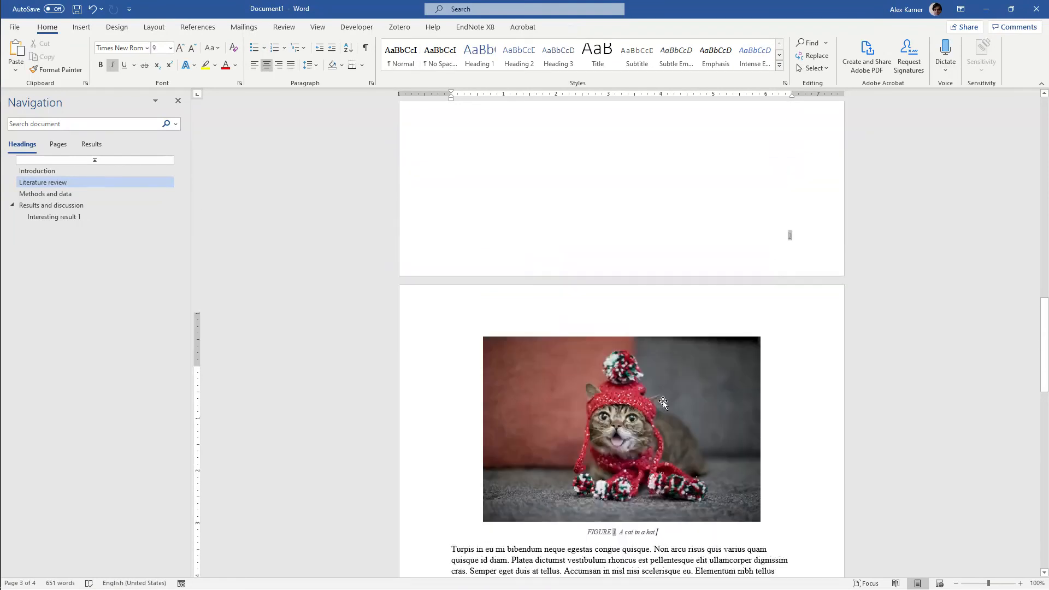
scroll(662, 400, up, 2)
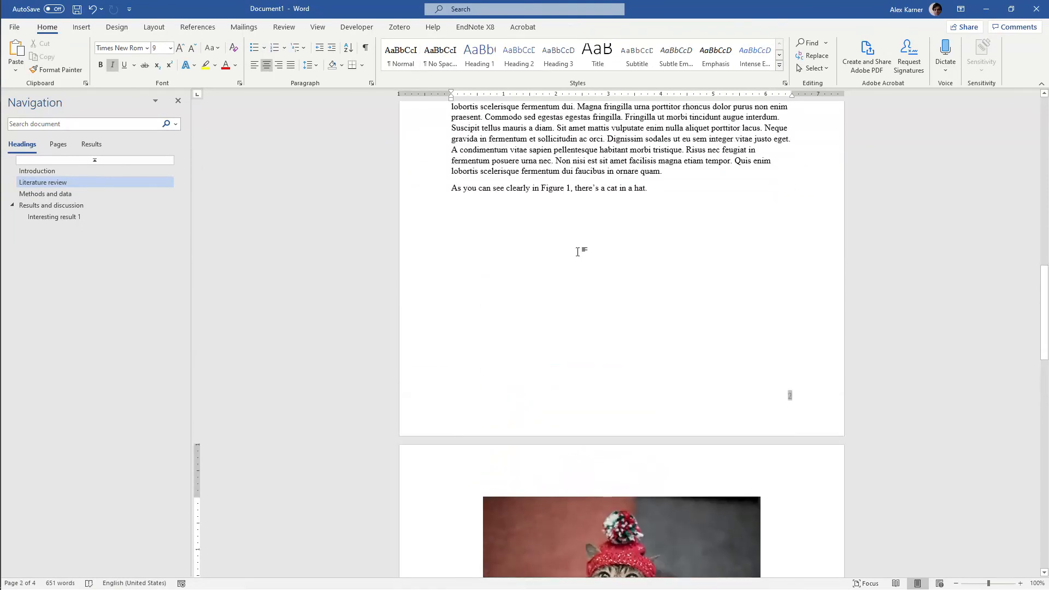
scroll(569, 187, down, 5)
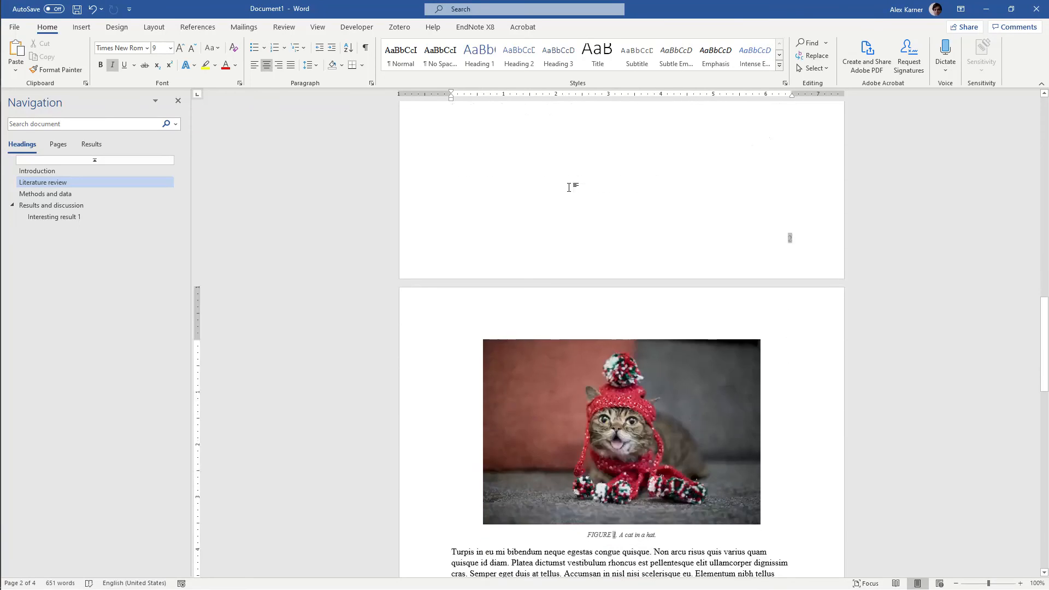
scroll(570, 192, down, 2)
scroll(570, 190, up, 6)
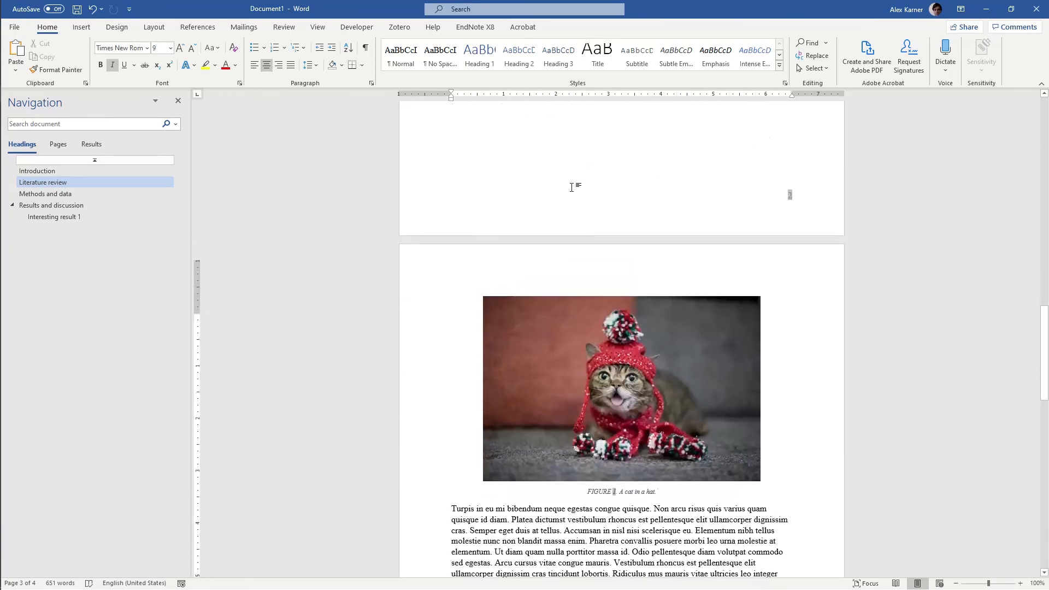
scroll(571, 188, up, 3)
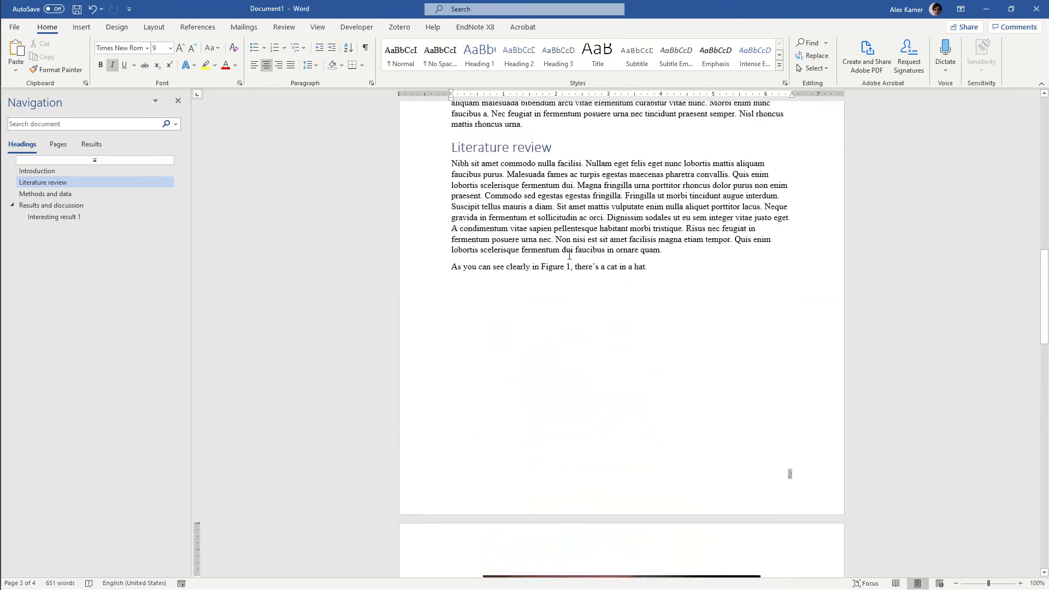
Delete the manually written "Figure 1" from the sentence about the cat in a hat
click(569, 265)
scroll(543, 272, down, 5)
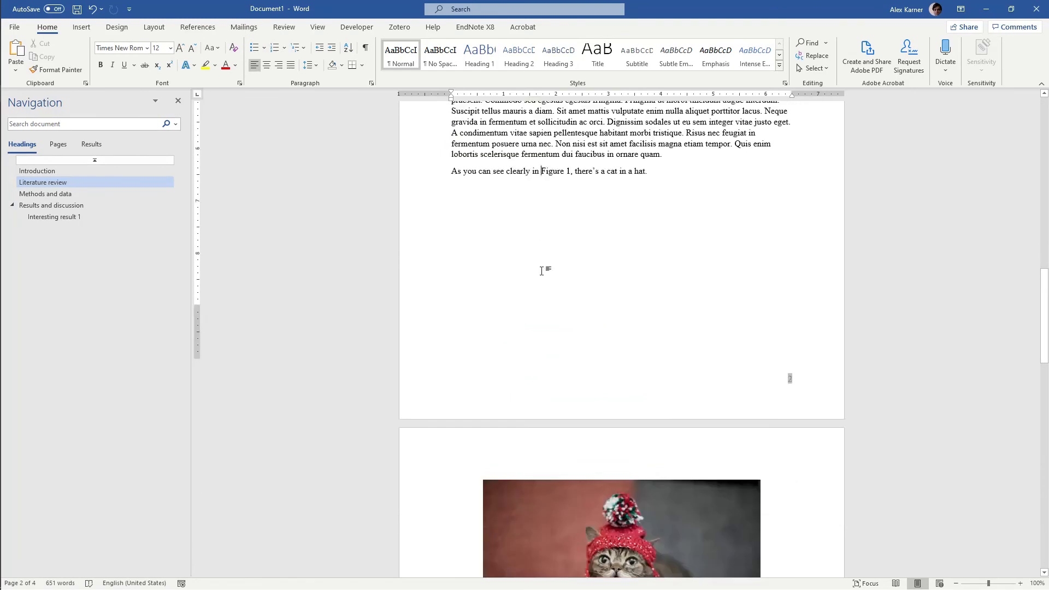
scroll(595, 541, down, 2)
scroll(606, 508, up, 7)
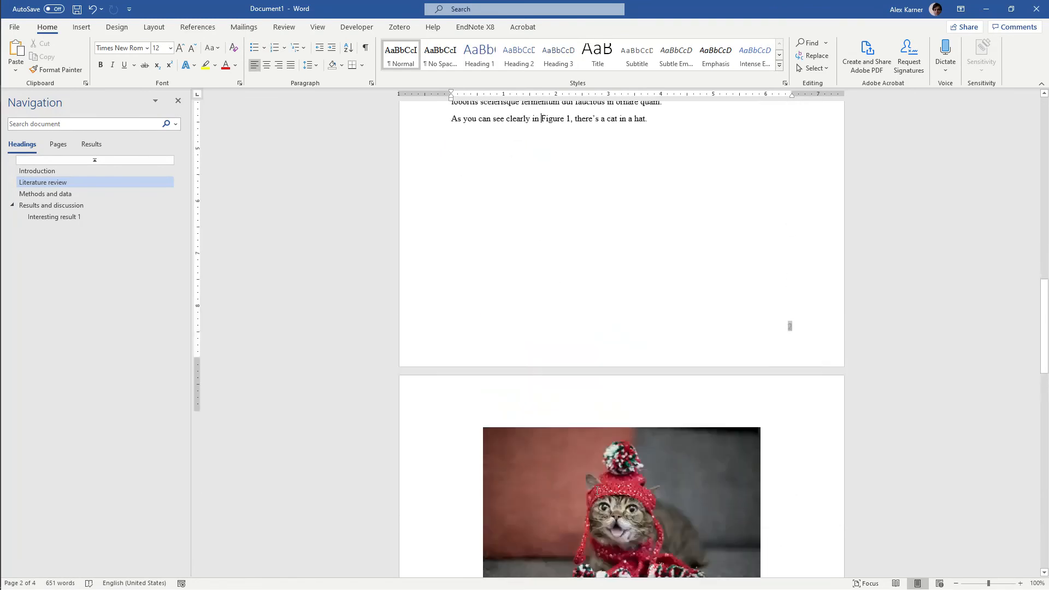
key(Delete)
key(Delete)
key(Delete)
key(Delete)
key(Delete)
key(Delete)
key(Delete)
key(Delete)
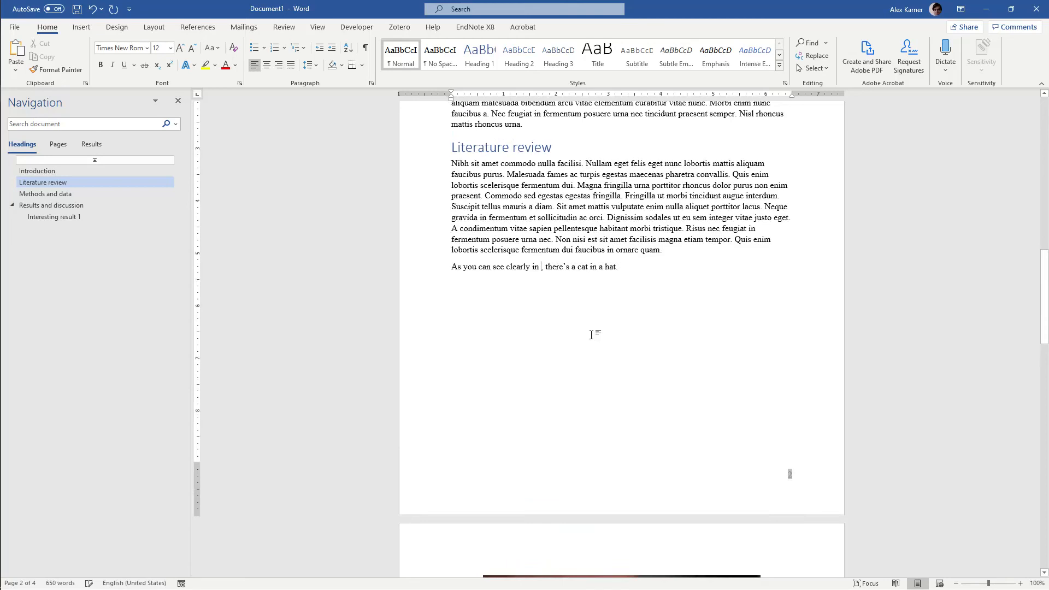
Start a cross-reference in the gap after "clearly in", with reference type FIGURE and the cat in a hat caption as its target
key(alt)
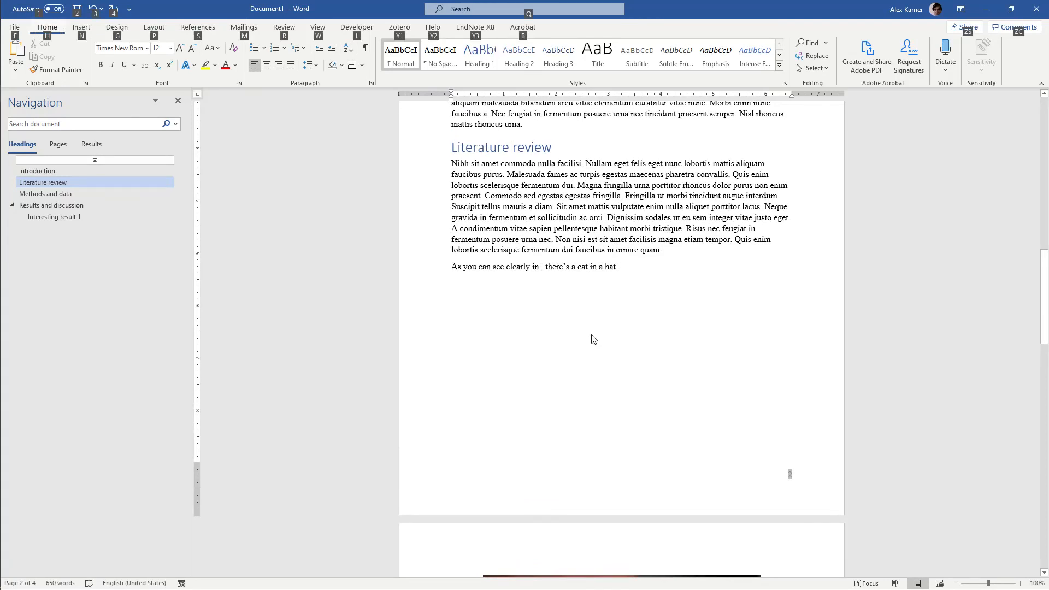
key(n)
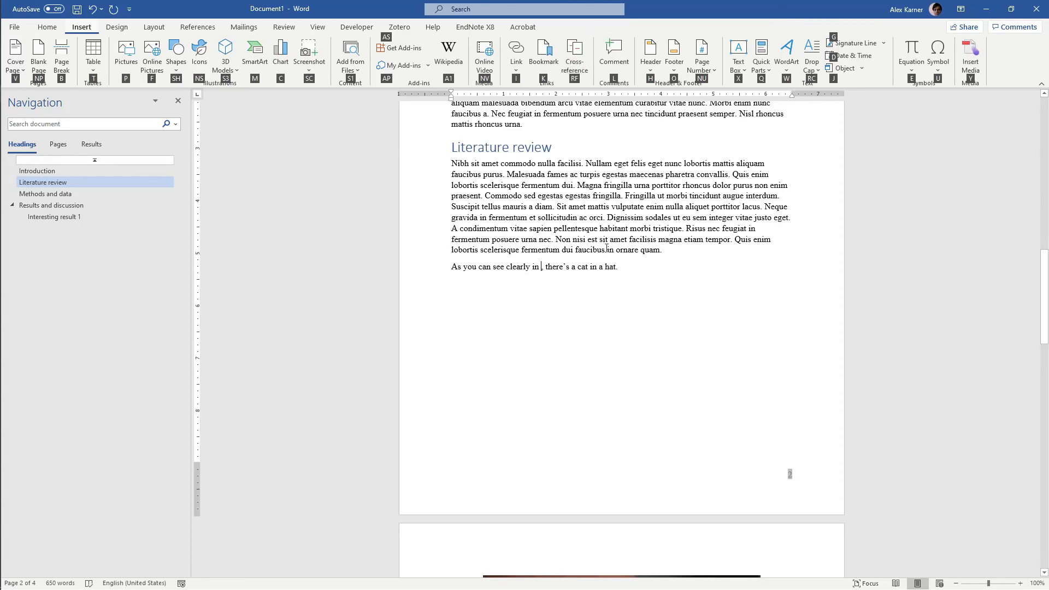
key(r)
key(f)
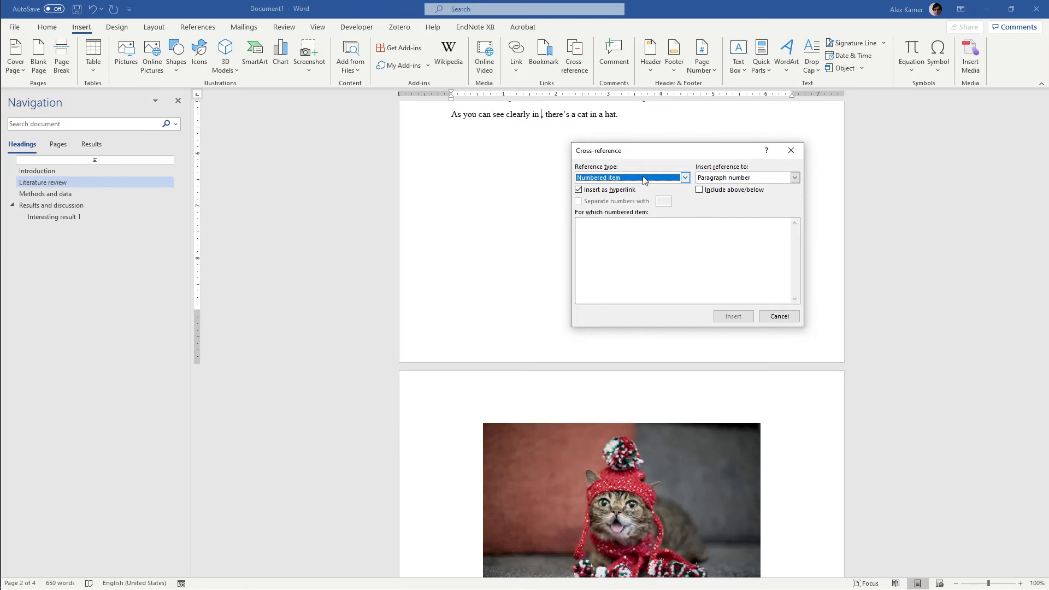
click(644, 177)
scroll(637, 212, down, 1)
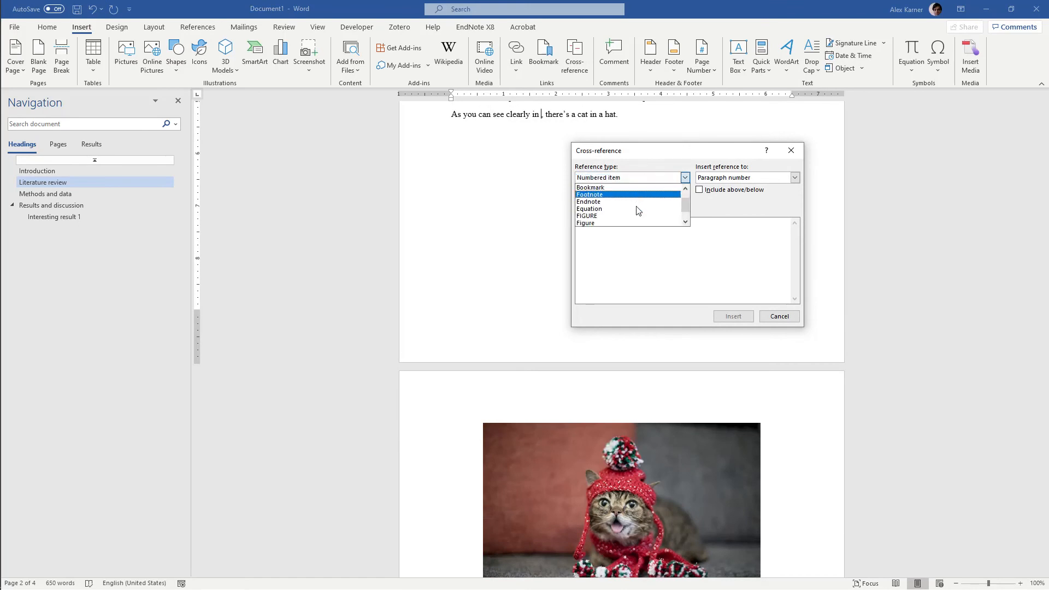
click(619, 223)
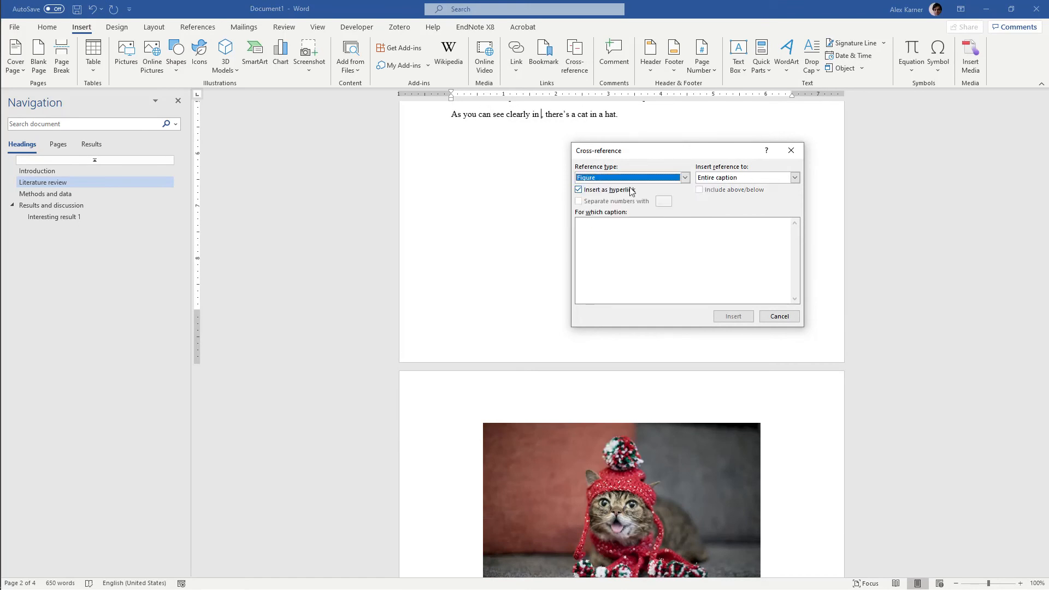
click(728, 178)
click(728, 184)
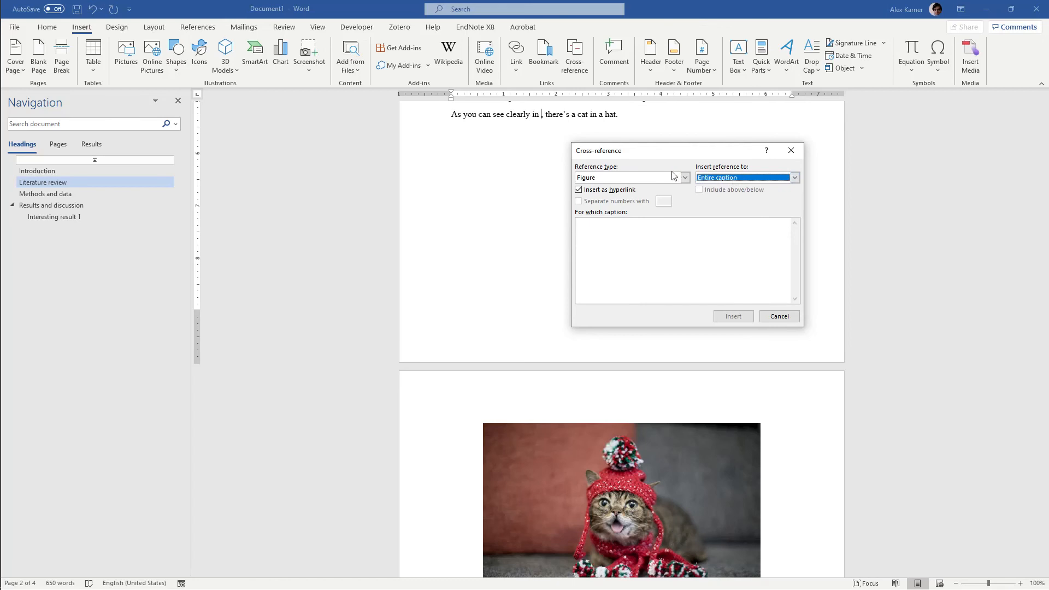
click(674, 177)
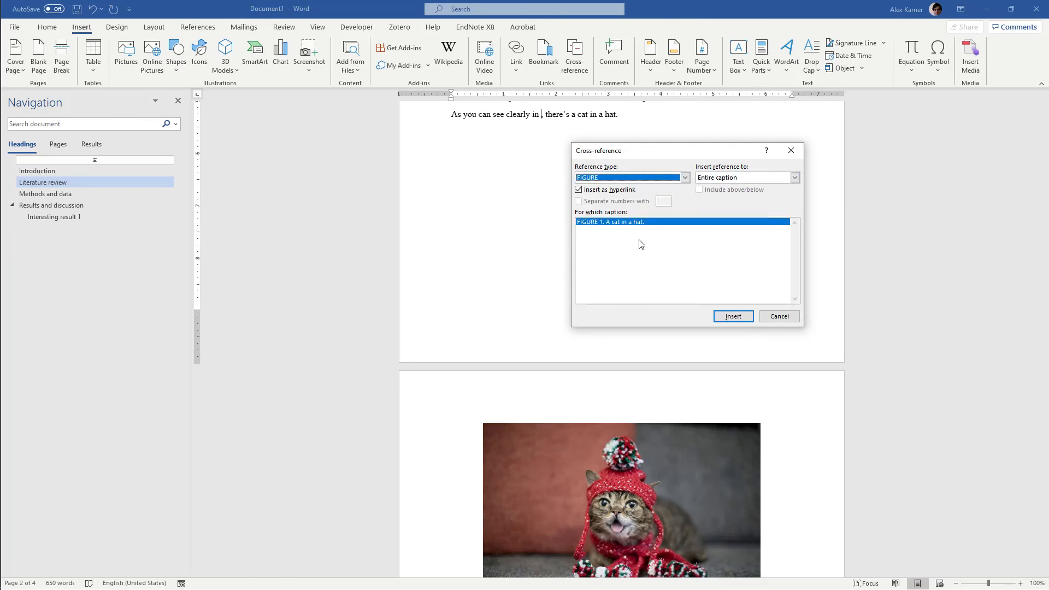
scroll(565, 353, down, 5)
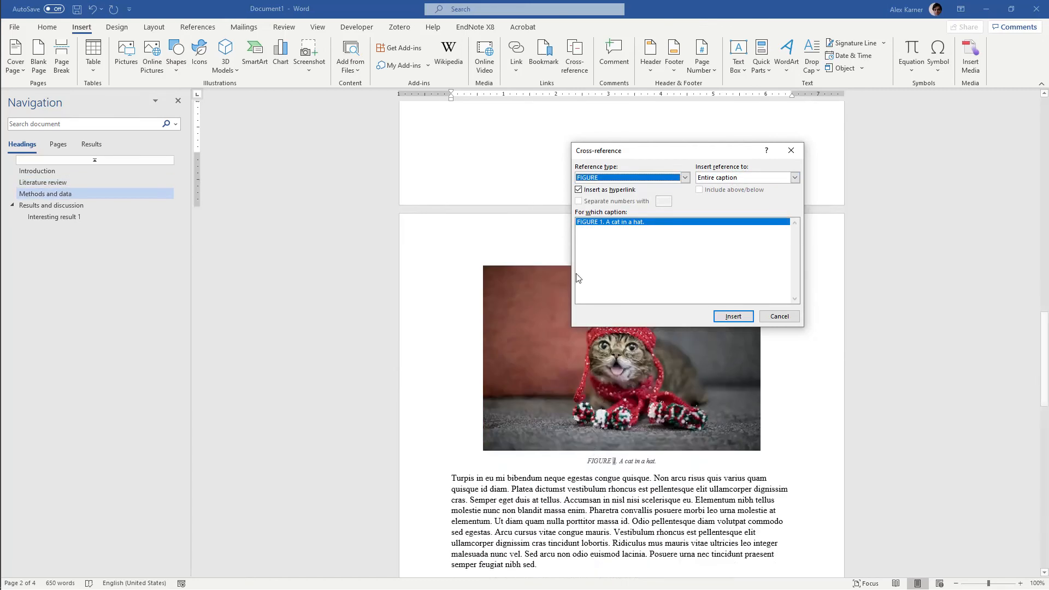
click(590, 224)
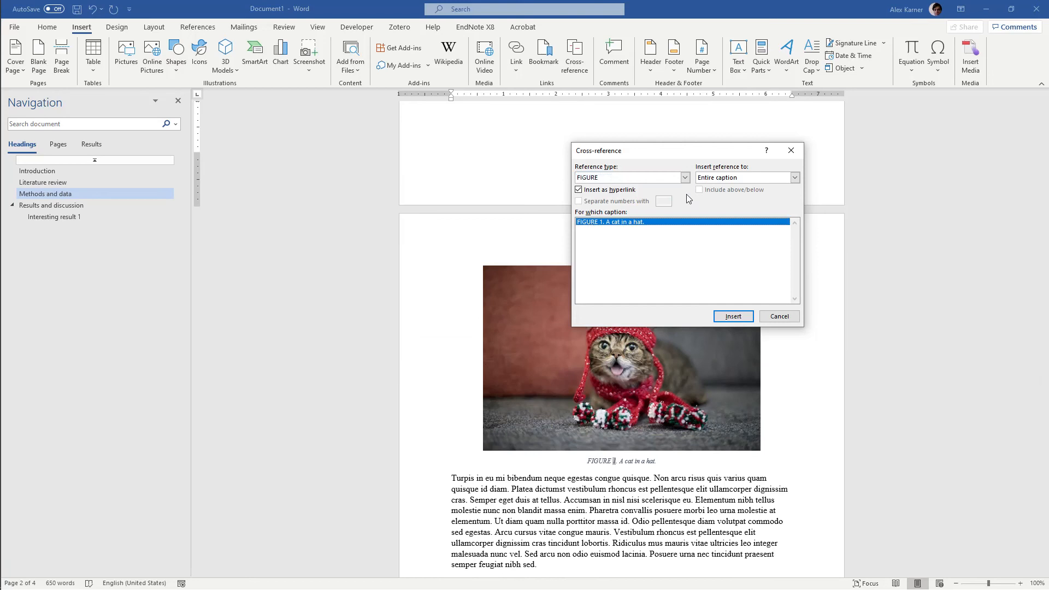
Insert the hyperlinked cross-reference showing only the caption's label and number, and leave the cross-reference dialog
click(733, 181)
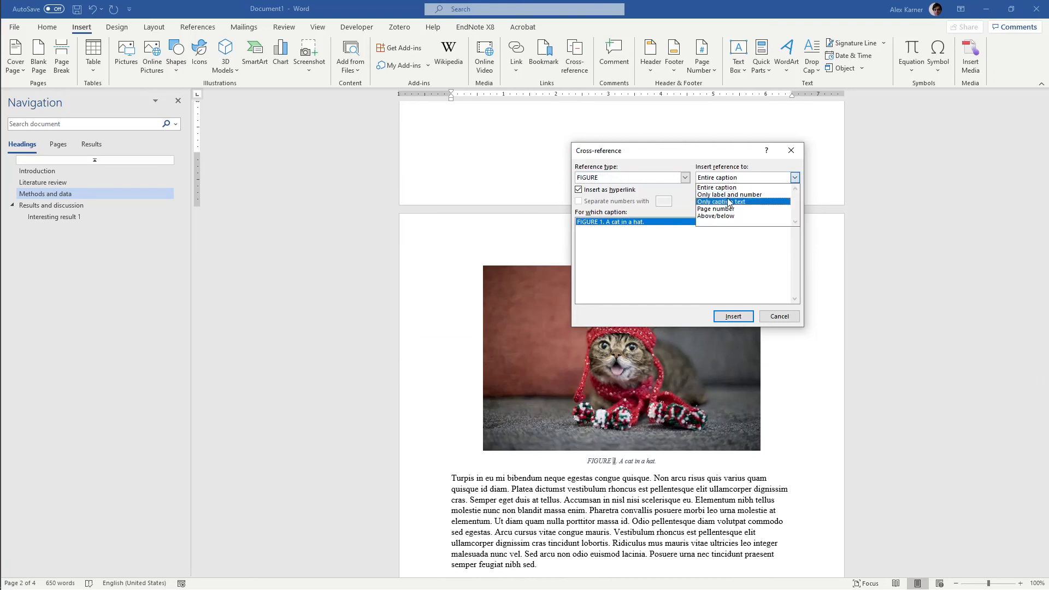
click(730, 195)
click(728, 316)
click(779, 317)
scroll(721, 267, up, 3)
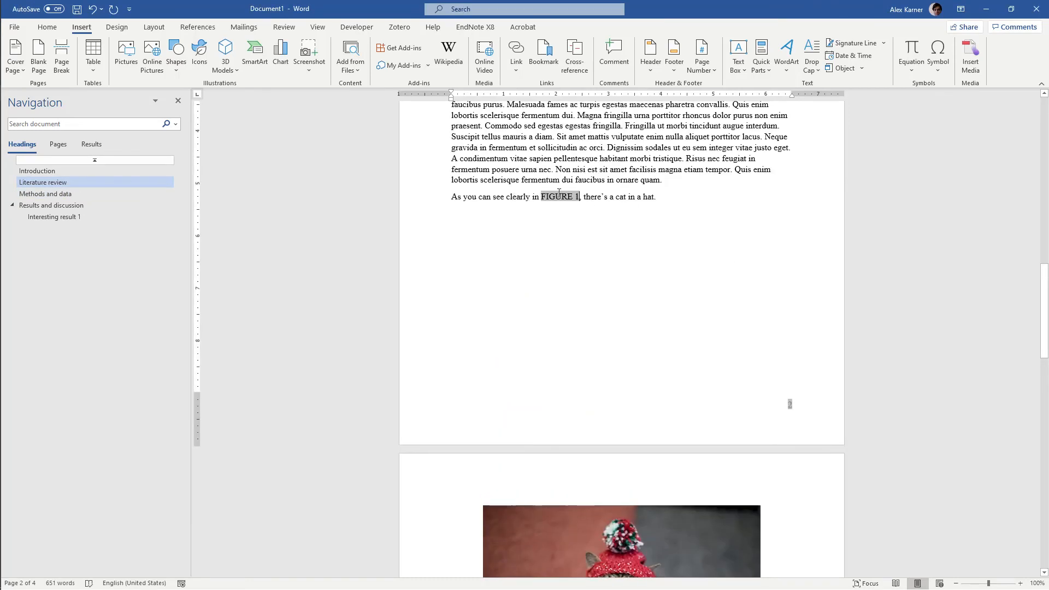
Edit the figure cross-reference field in the cat sentence to use the Title case format
drag(541, 197, 580, 199)
key(Right)
right_click(557, 194)
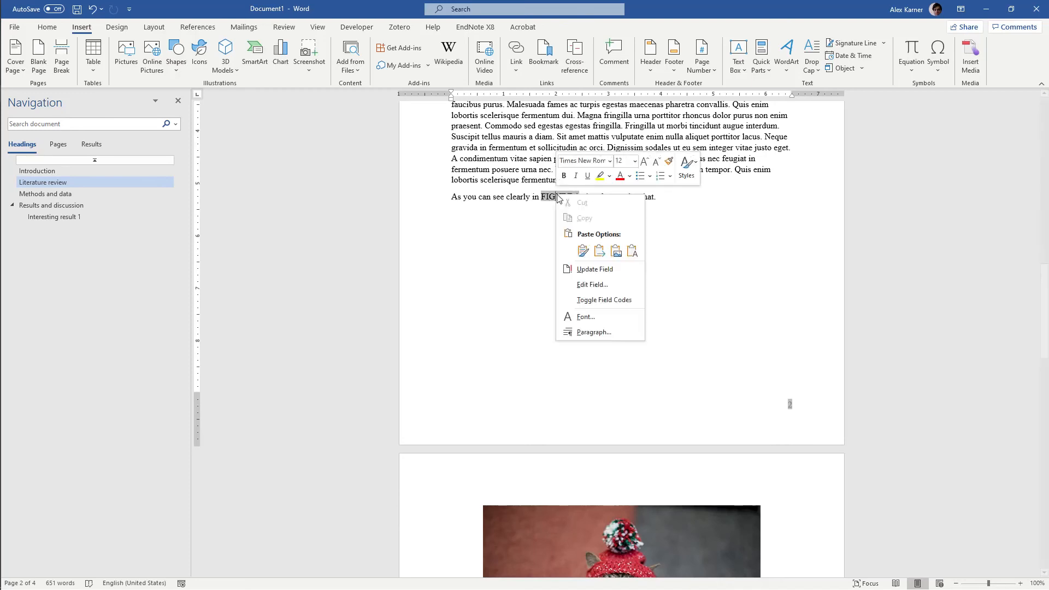
click(585, 285)
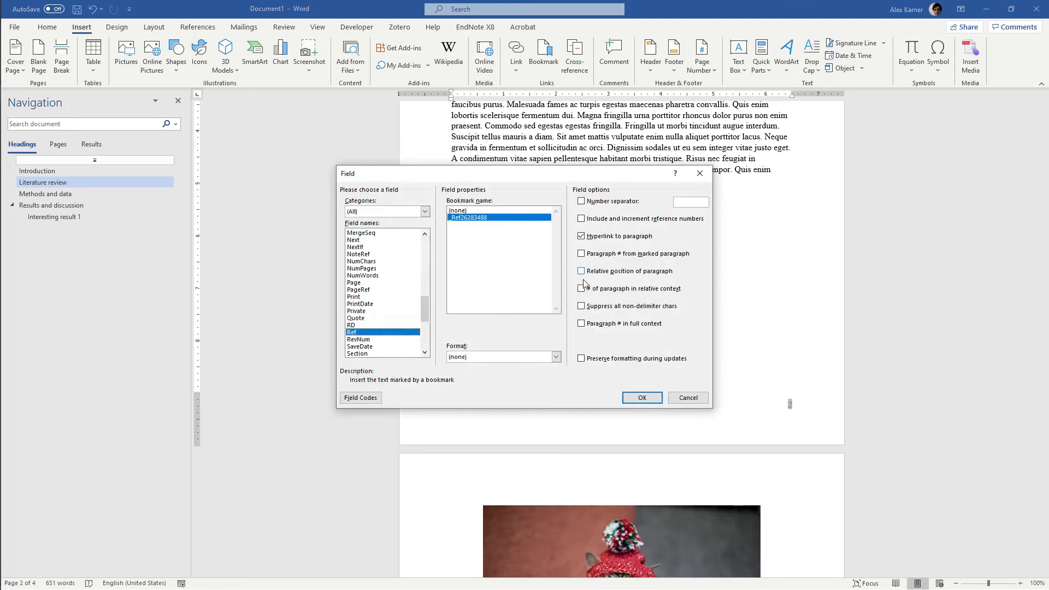
click(490, 357)
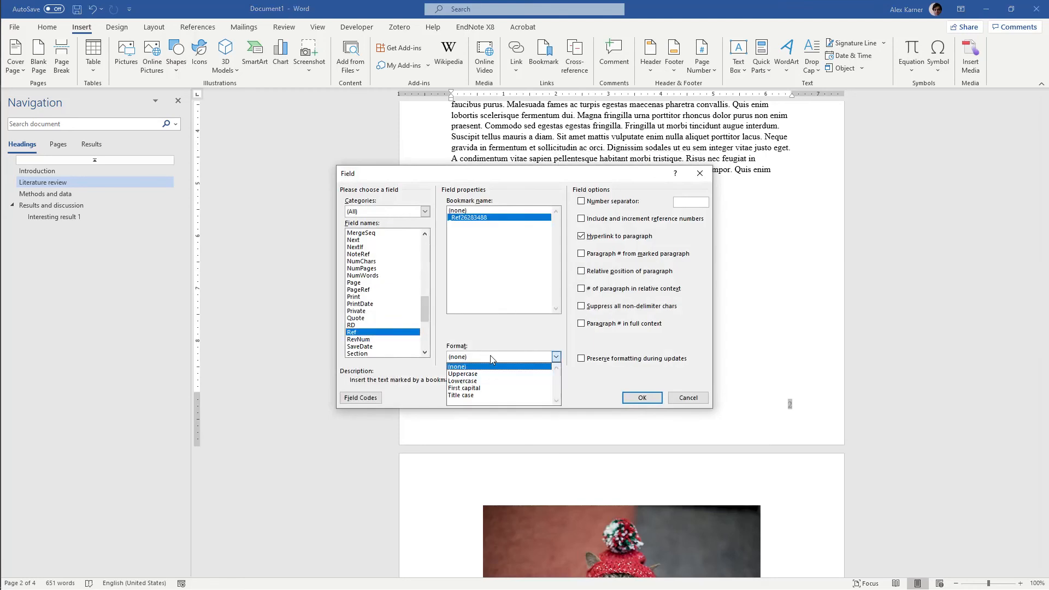
click(486, 395)
click(643, 397)
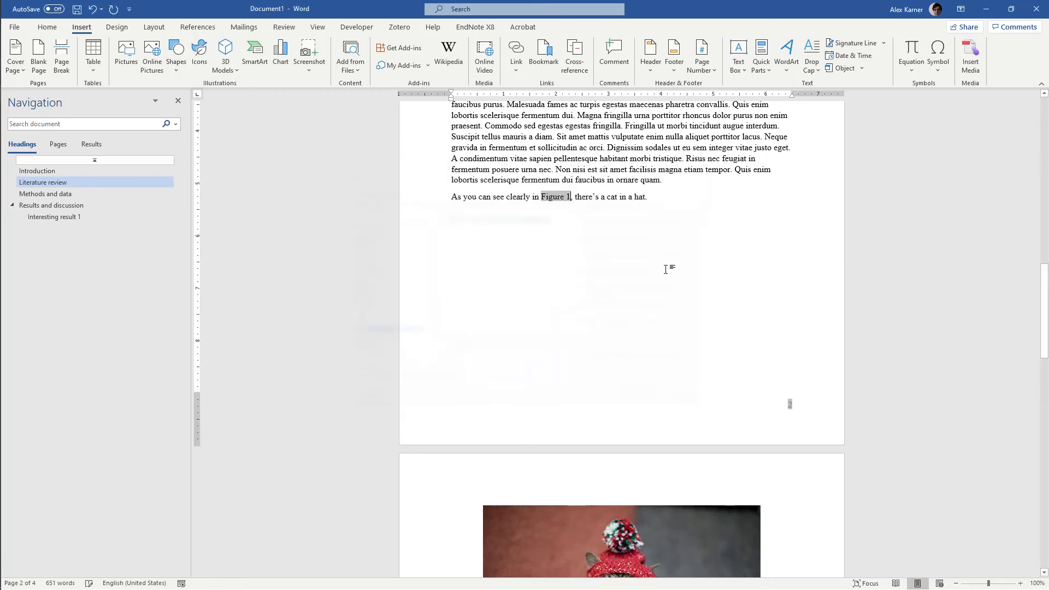
key(ctrl+s)
click(609, 378)
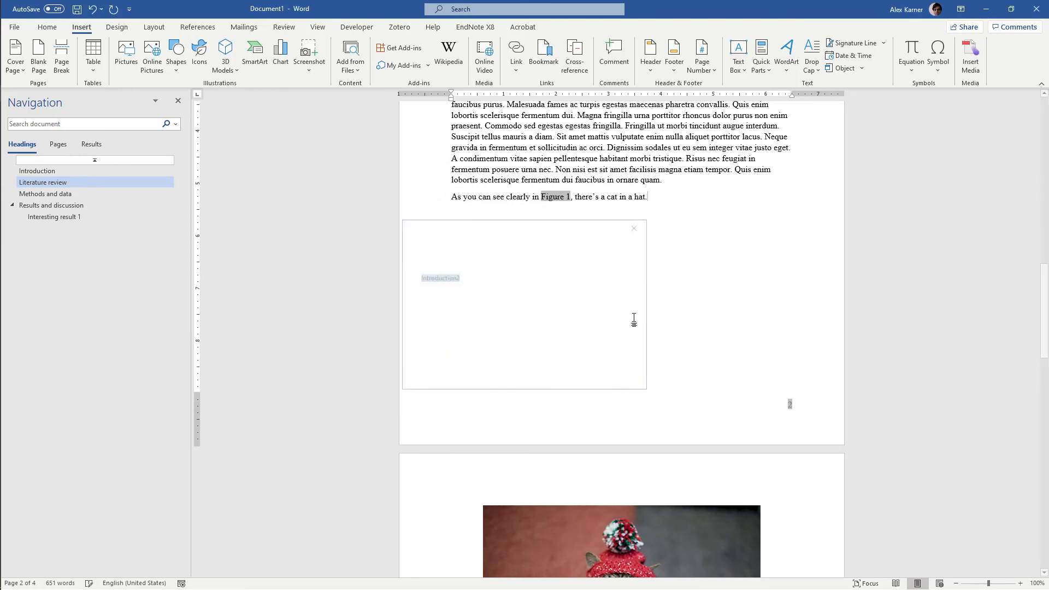
Insert cat.jpeg in a new paragraph above the Literature review heading and scale it to about 5.25" wide and 3.5" high
scroll(552, 198, up, 3)
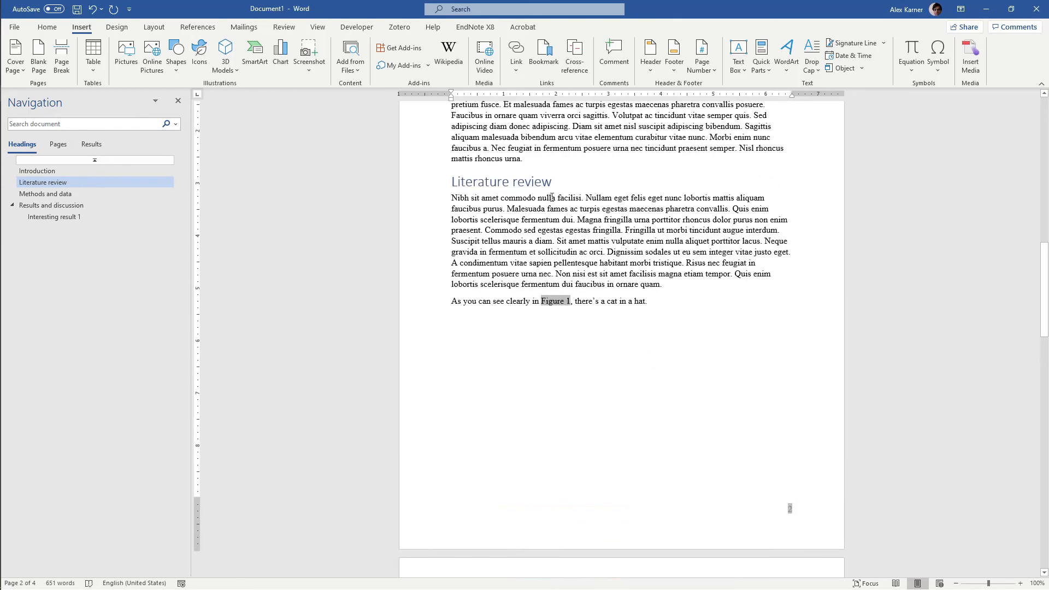
click(582, 160)
key(Return)
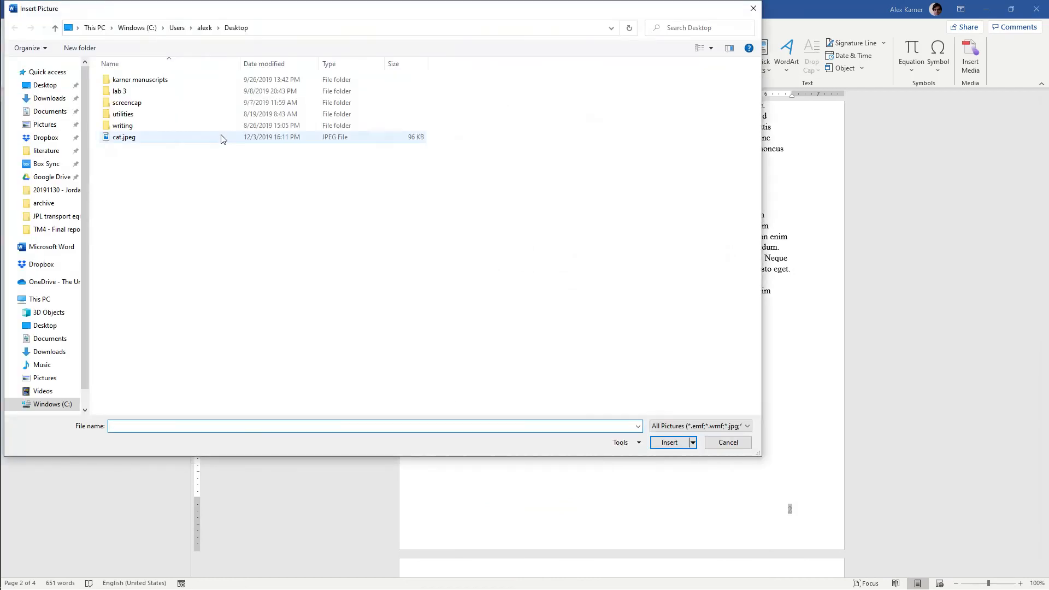
double_click(224, 137)
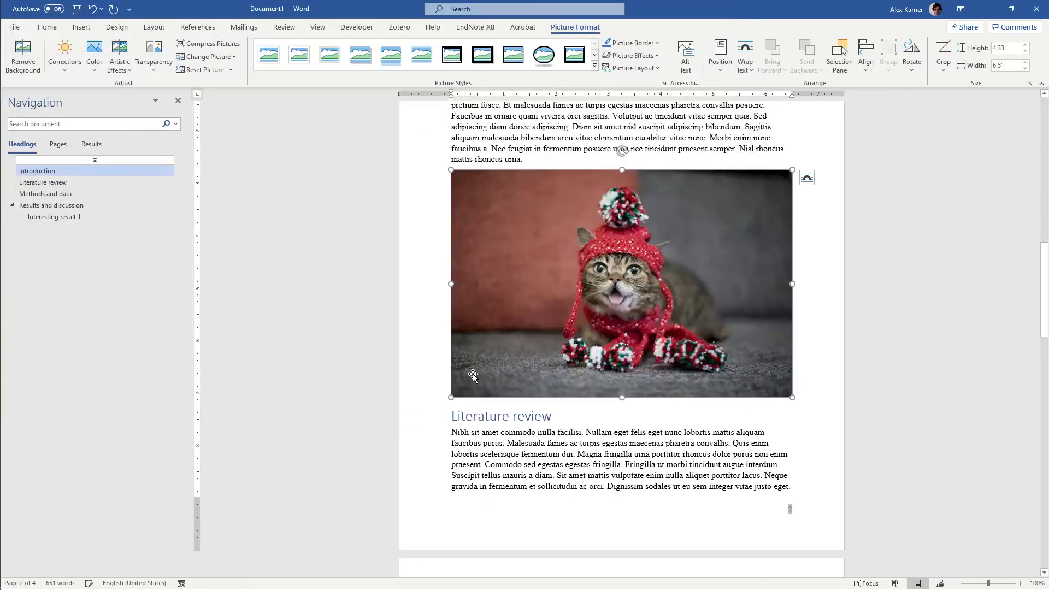
drag(451, 397, 517, 353)
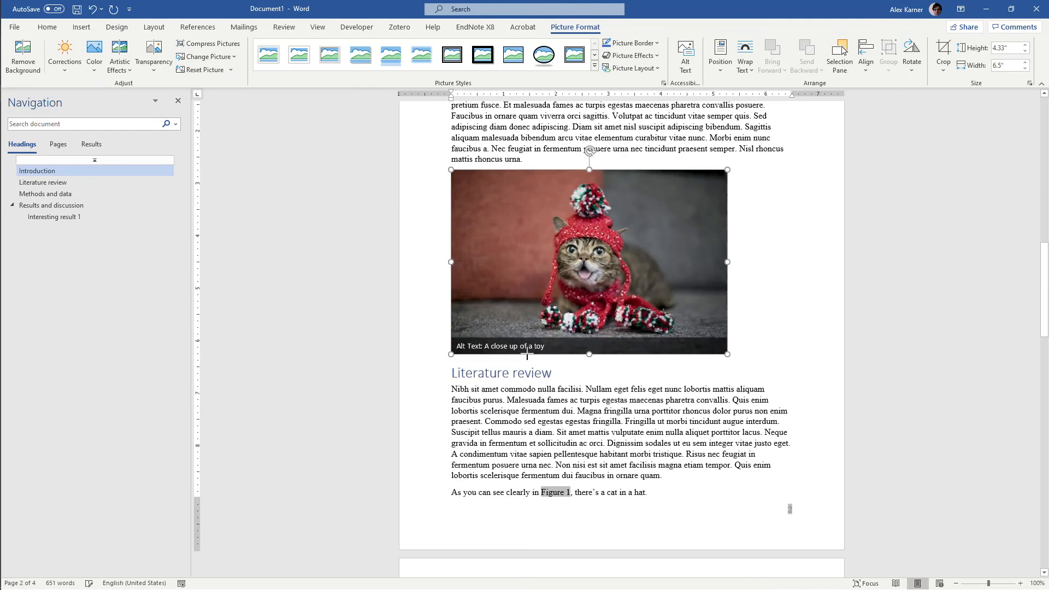
Add a FIGURE caption below the new picture with ". It's also a cat." after the number, and center picture and caption
right_click(556, 314)
click(599, 502)
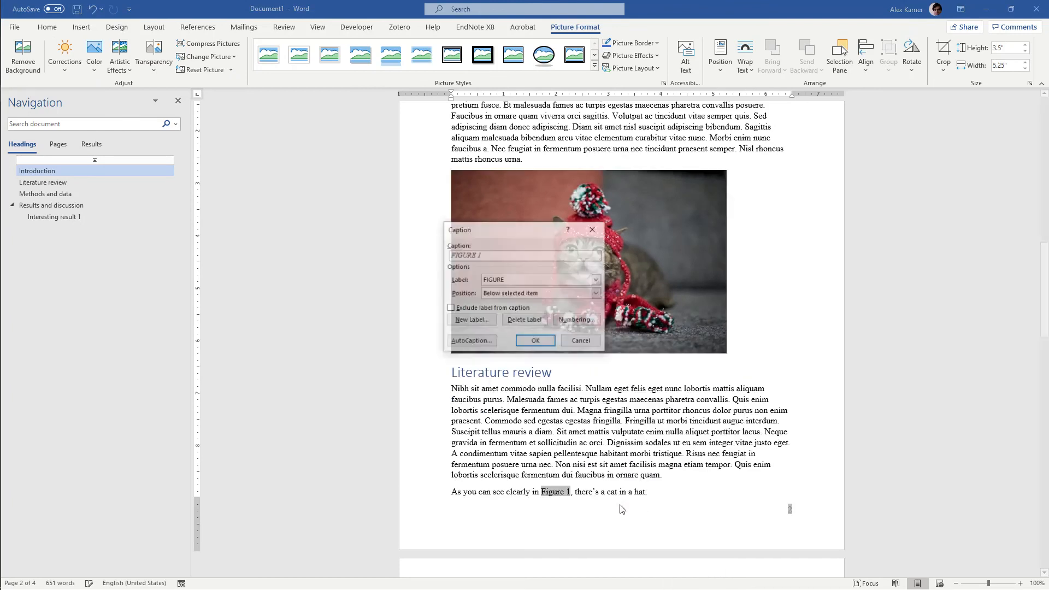
click(536, 342)
text(. It's also a cat.)
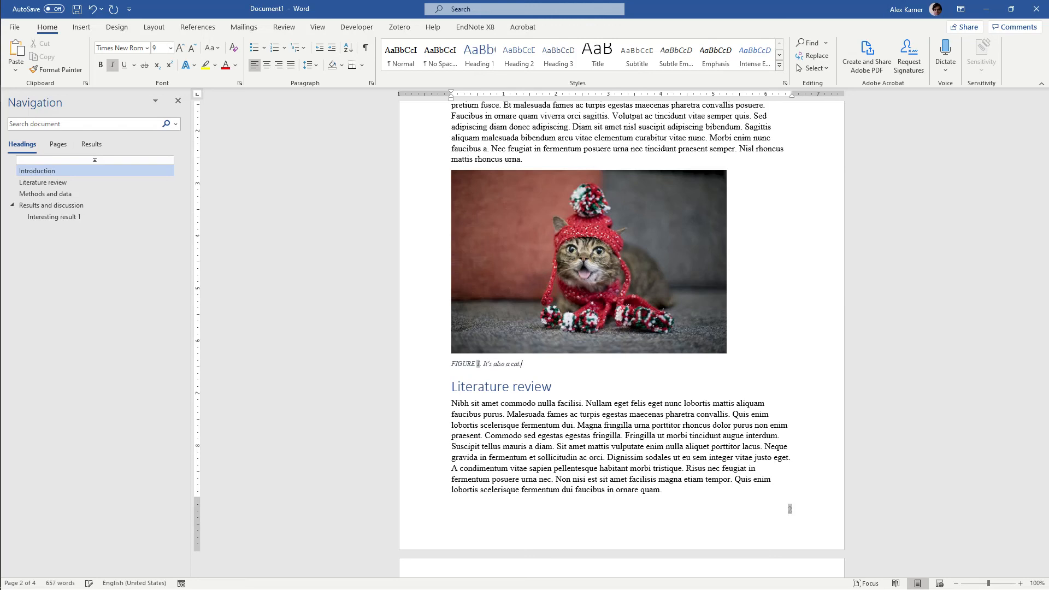
drag(538, 362, 455, 314)
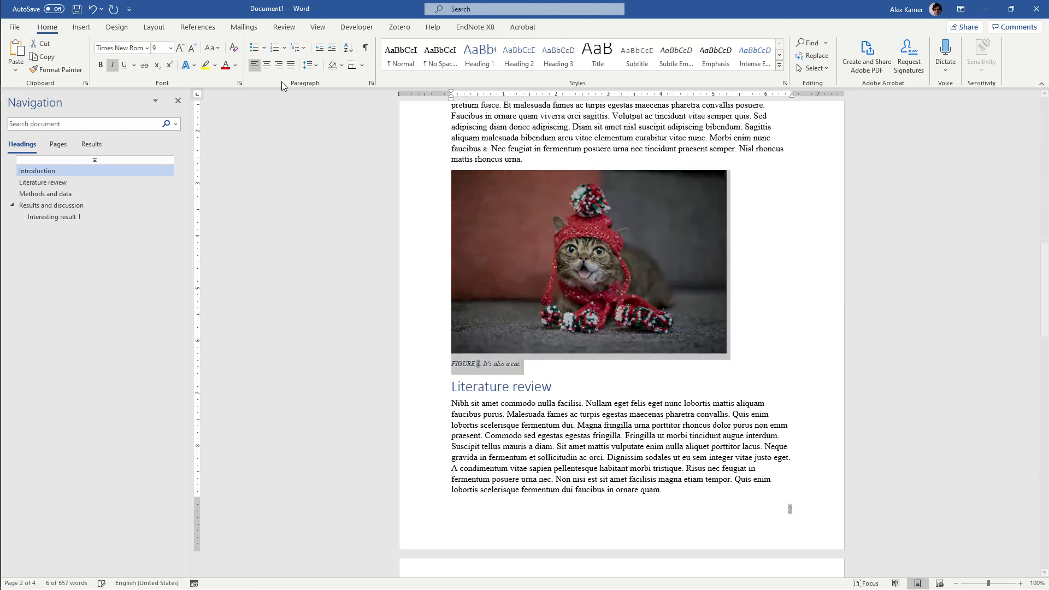
click(266, 65)
Compare the figure numbers in both picture captions with the cross-reference in the cat sentence
scroll(461, 206, down, 3)
click(614, 287)
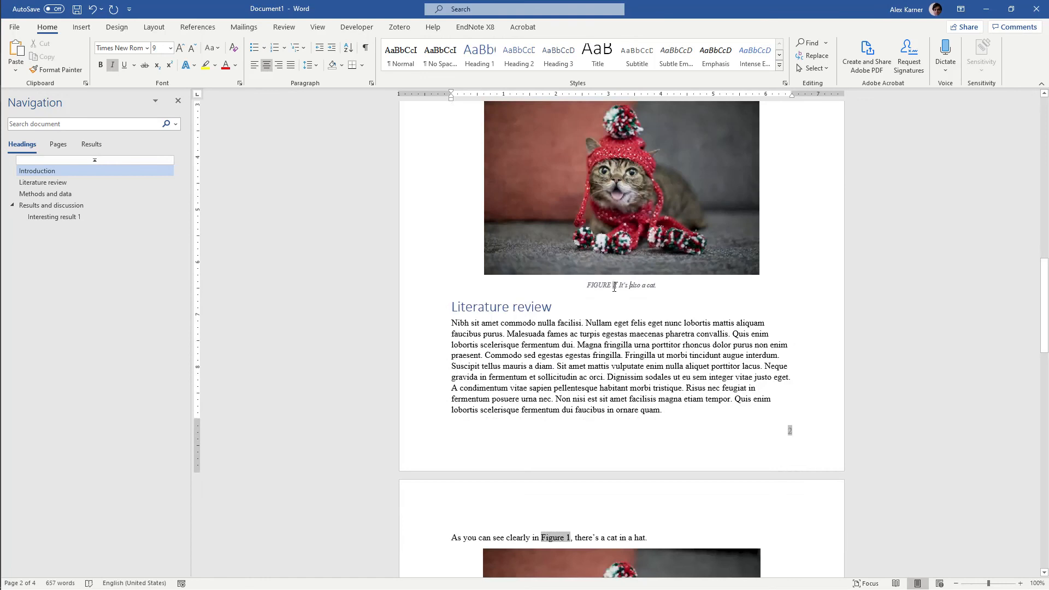
scroll(614, 287, down, 10)
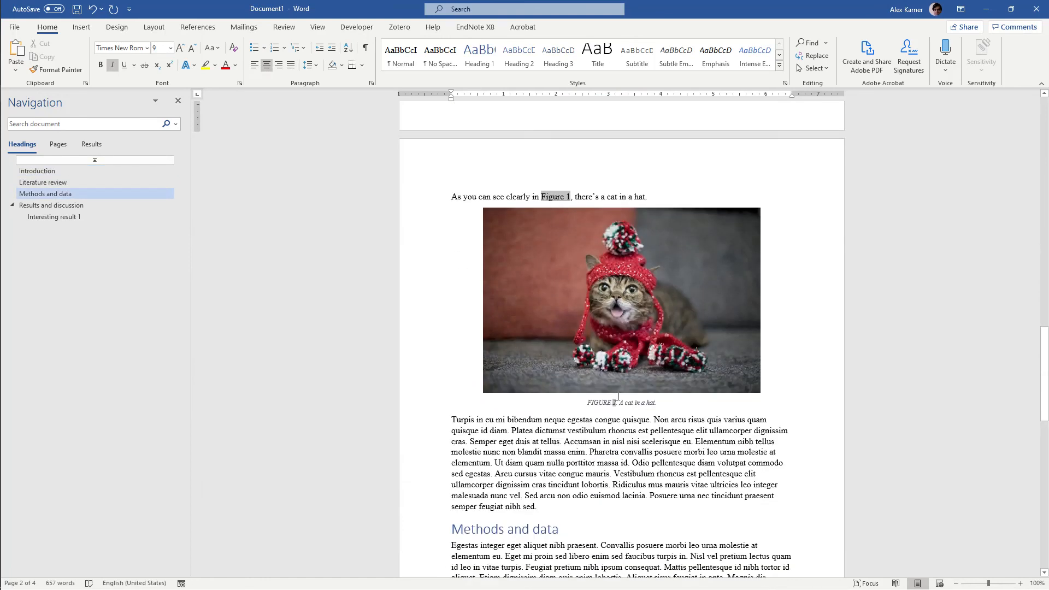
key(F9)
click(648, 198)
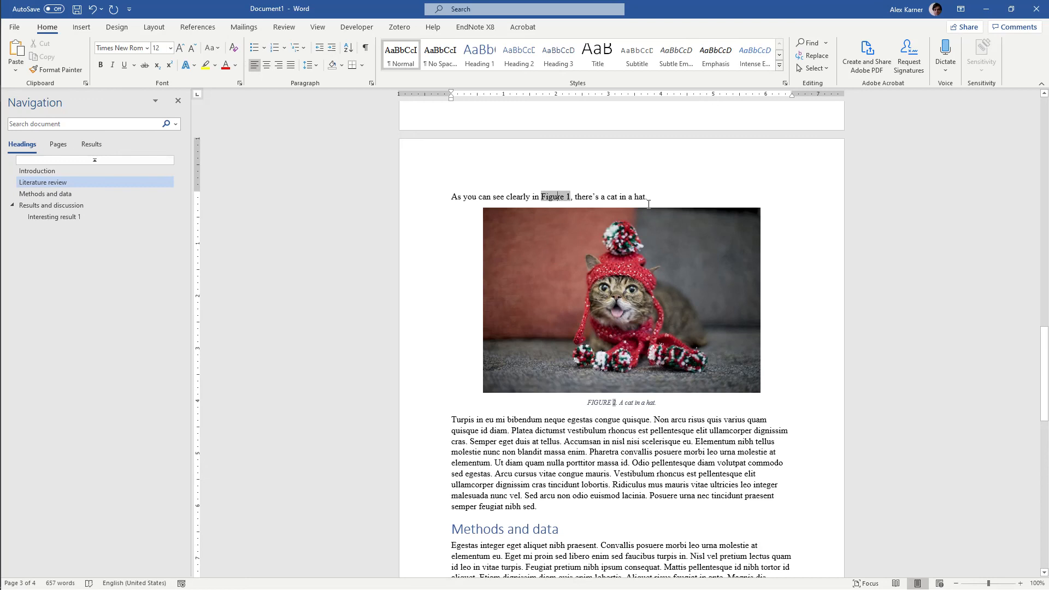
key(ctrl+a)
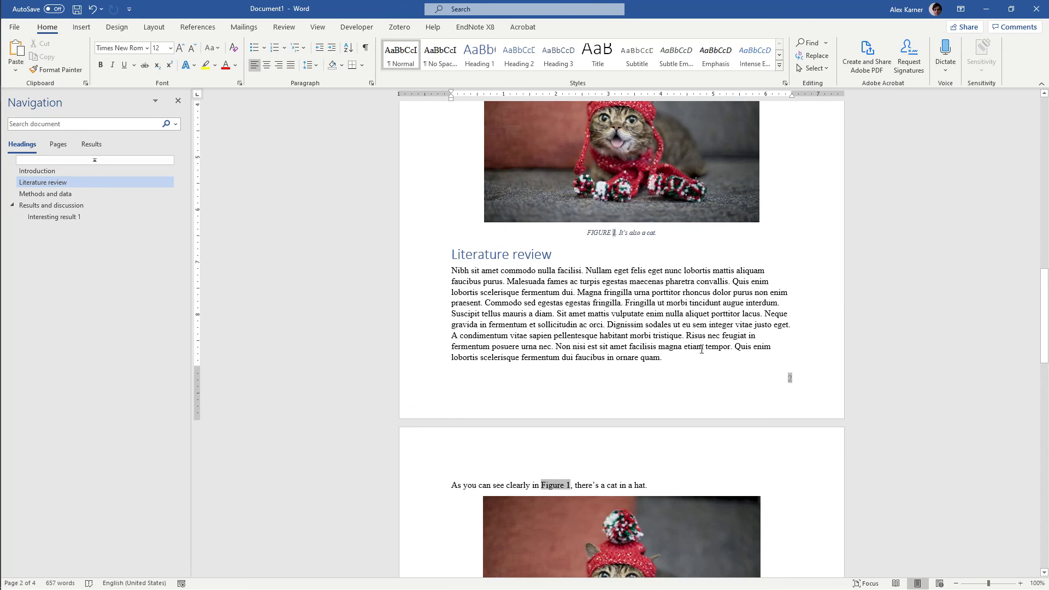
key(ctrl+a)
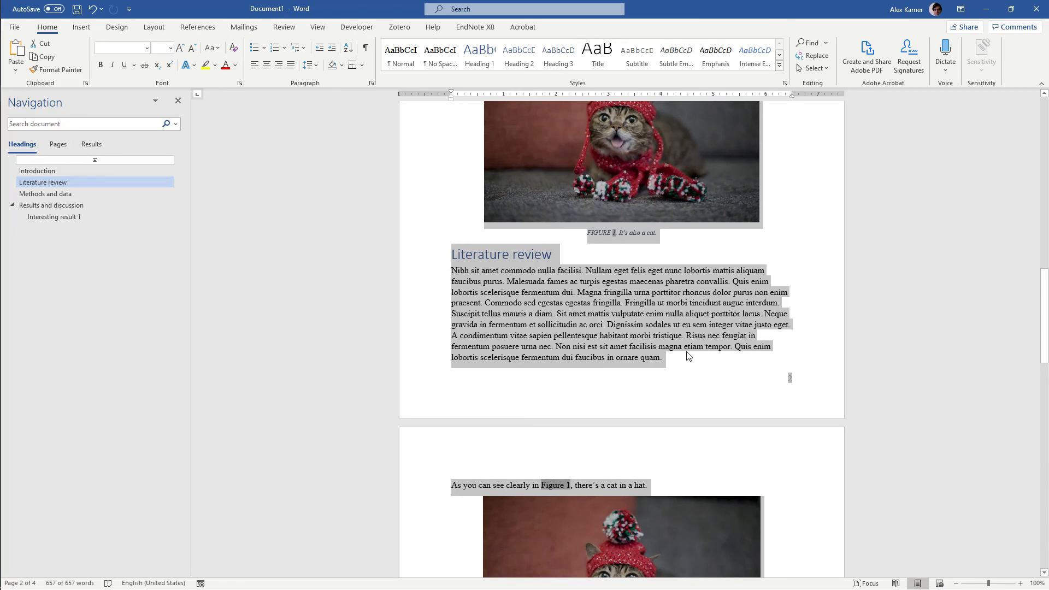
click(541, 336)
Update the figure cross-reference field in the sentence about the cat in a hat
scroll(548, 308, down, 3)
click(549, 301)
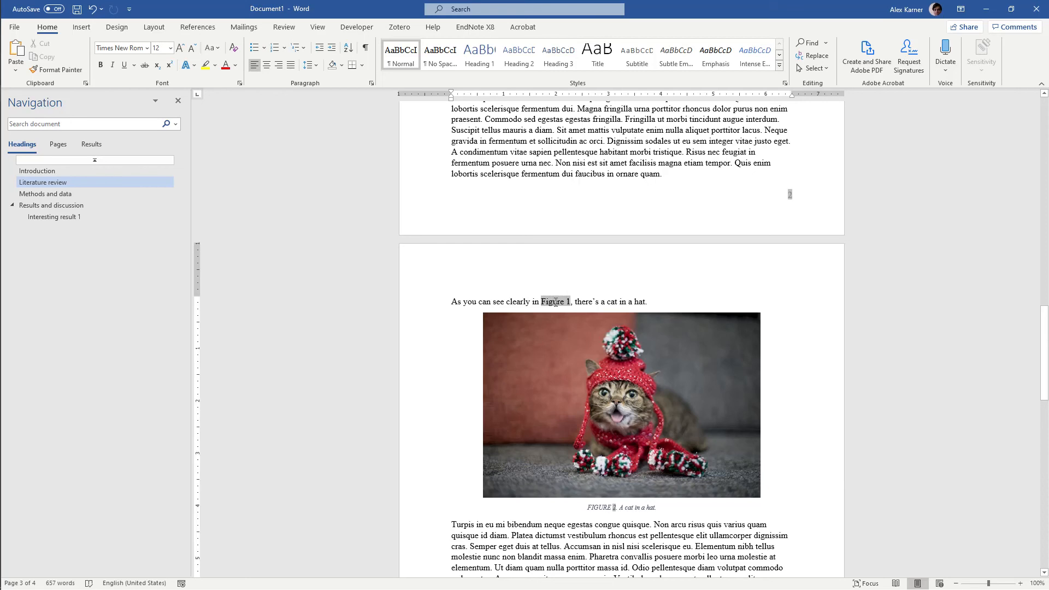
right_click(555, 301)
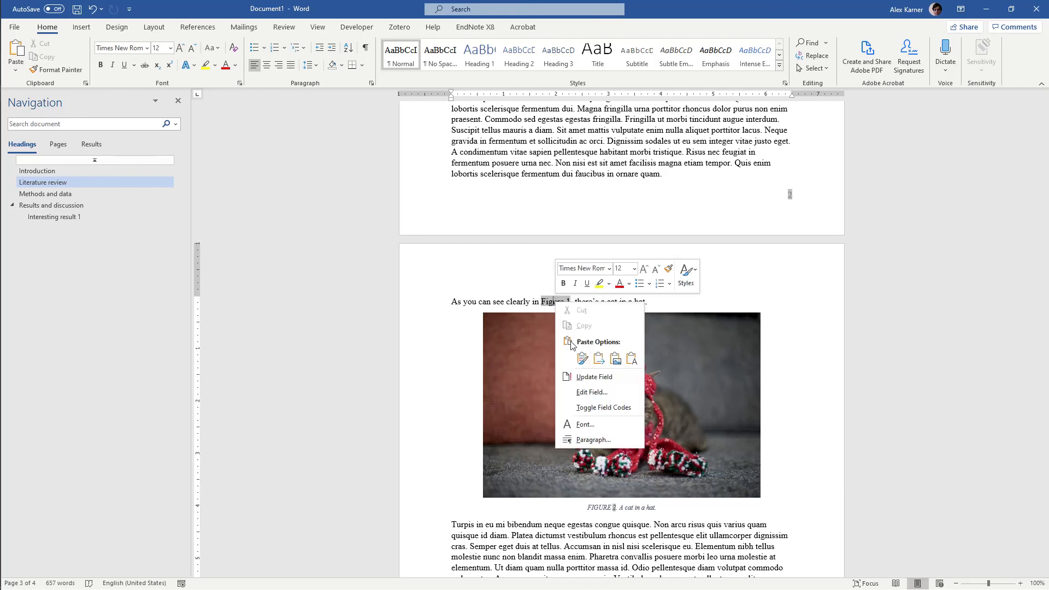
click(582, 376)
click(592, 301)
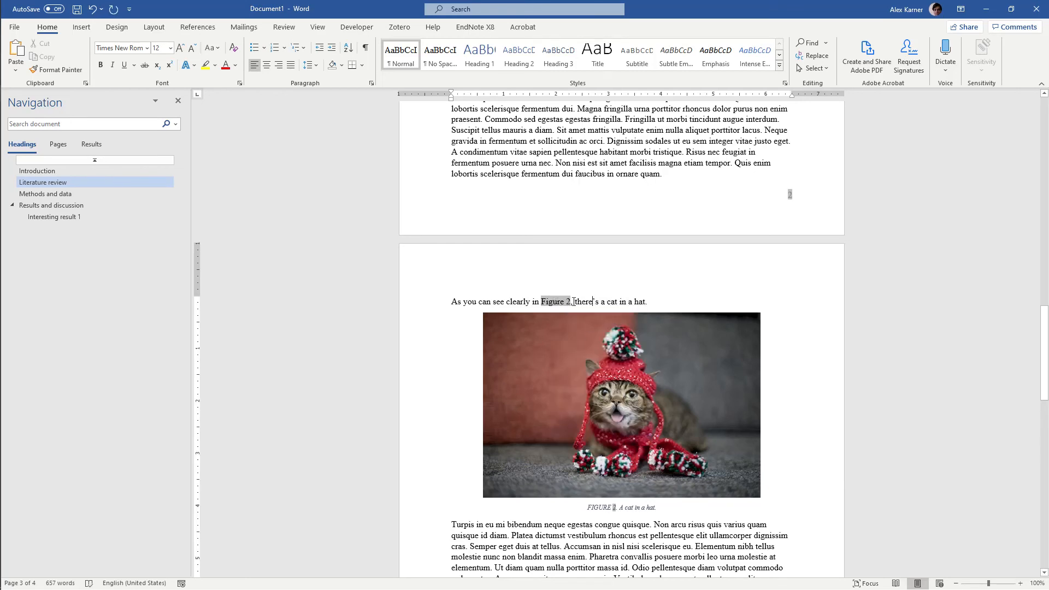
Check the updated cross-reference in the sentence against the numbered captions of both cat pictures
scroll(571, 304, down, 4)
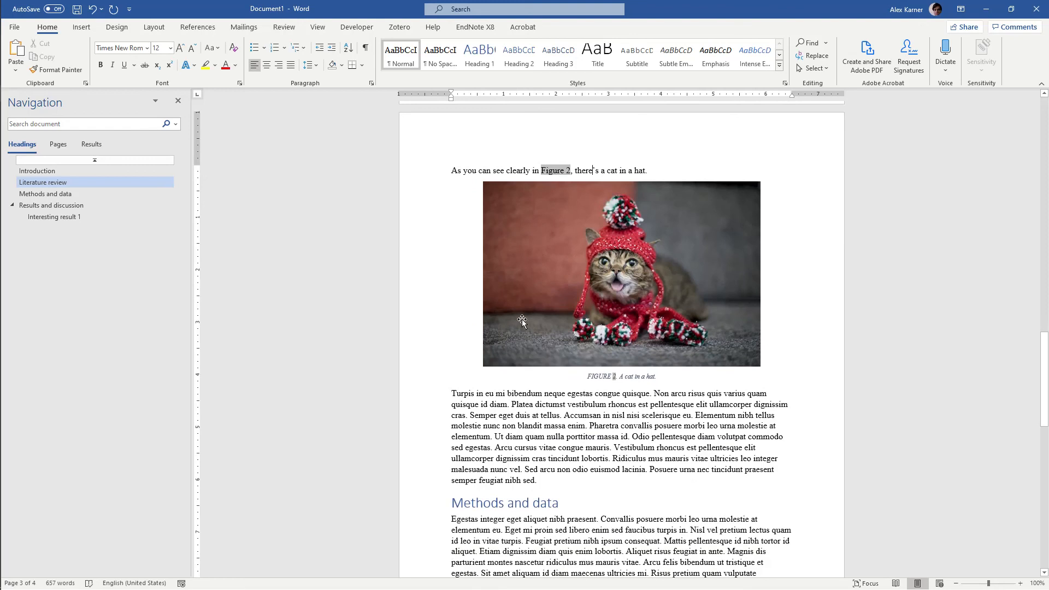
scroll(522, 322, down, 4)
scroll(520, 326, up, 6)
scroll(520, 327, up, 10)
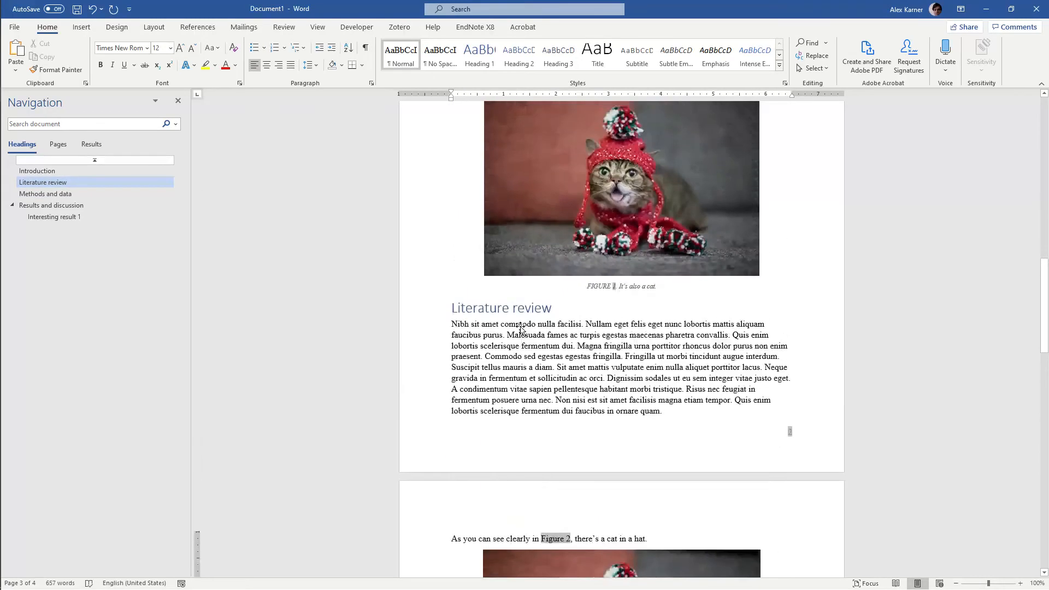
scroll(523, 325, down, 8)
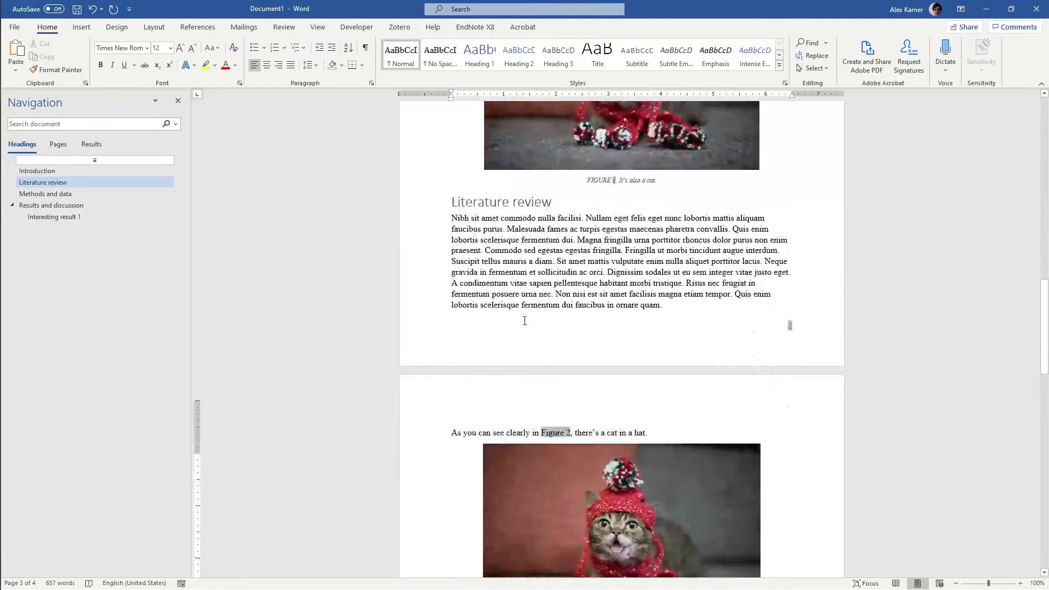
scroll(523, 320, up, 3)
scroll(523, 320, up, 1)
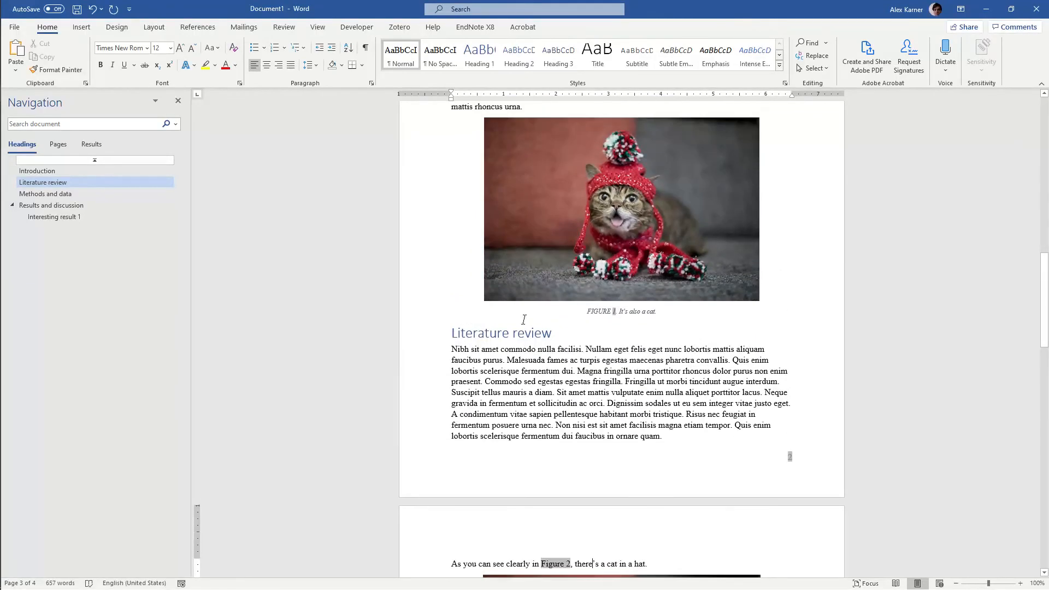
scroll(523, 319, down, 4)
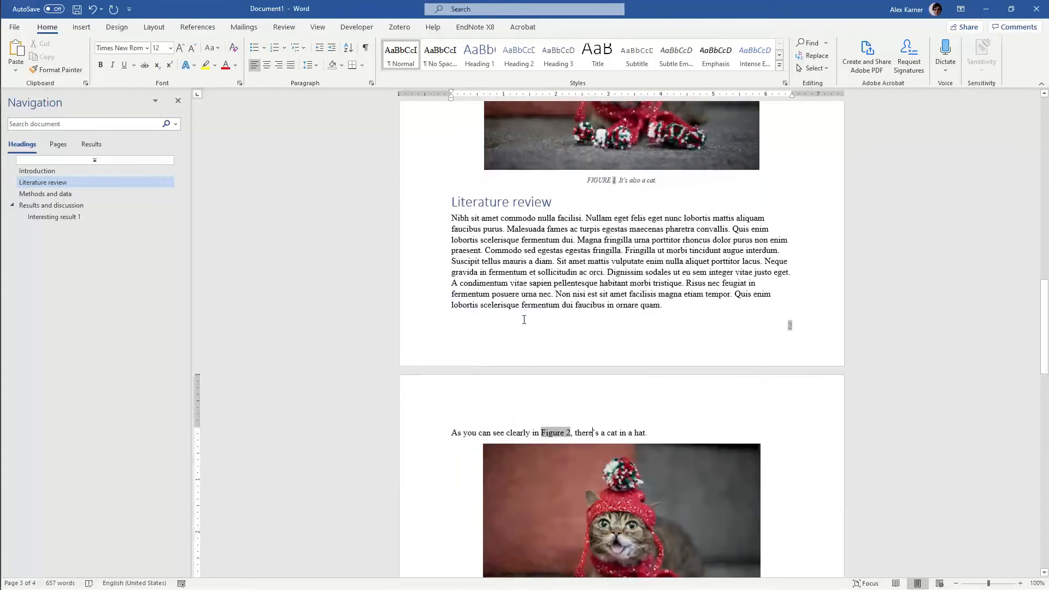
click(681, 304)
scroll(678, 306, down, 3)
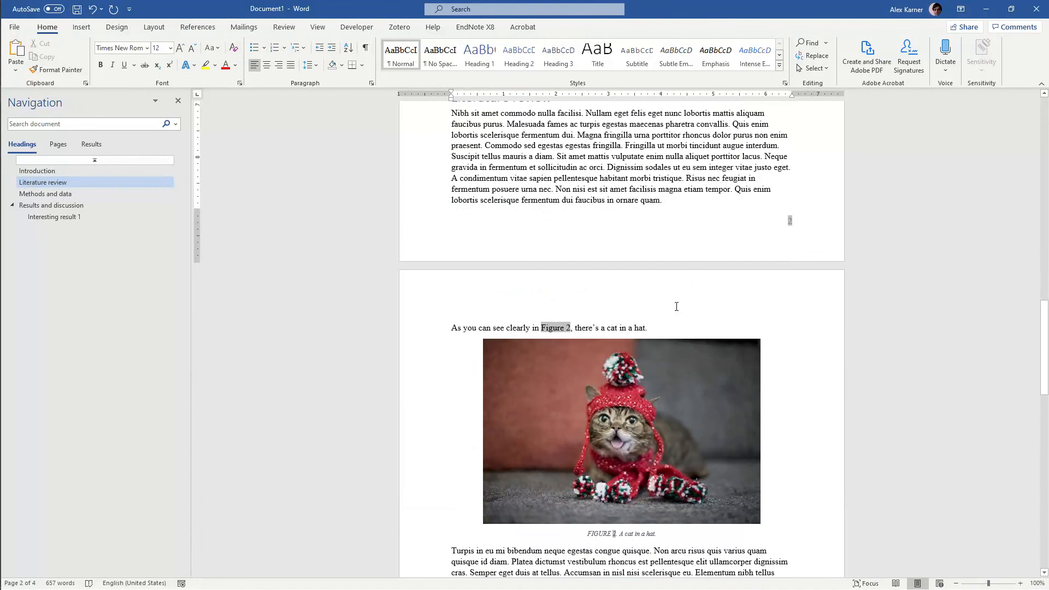
scroll(673, 305, down, 5)
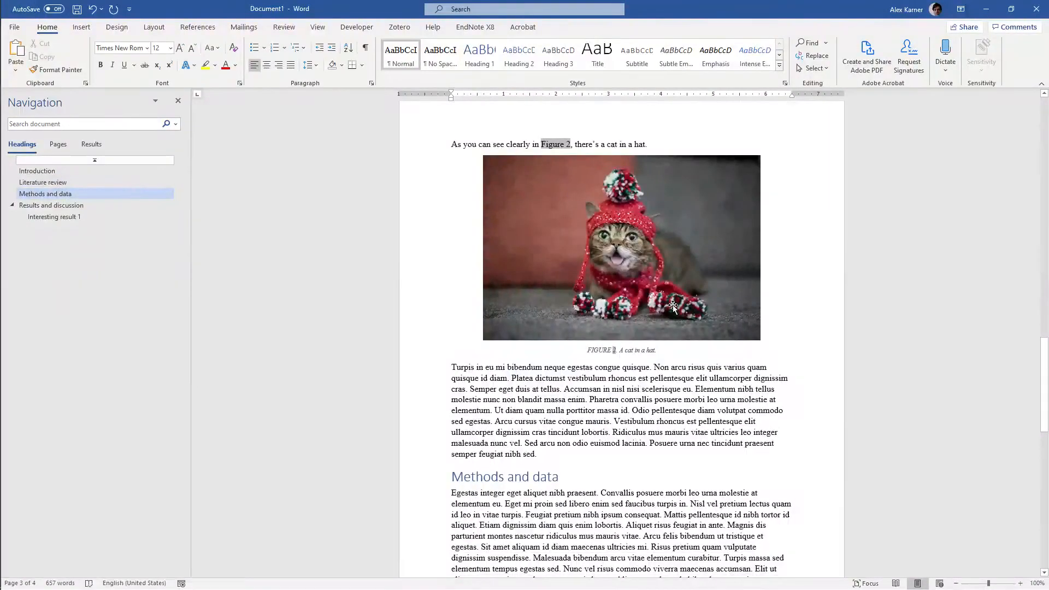
scroll(673, 305, up, 4)
scroll(673, 304, up, 5)
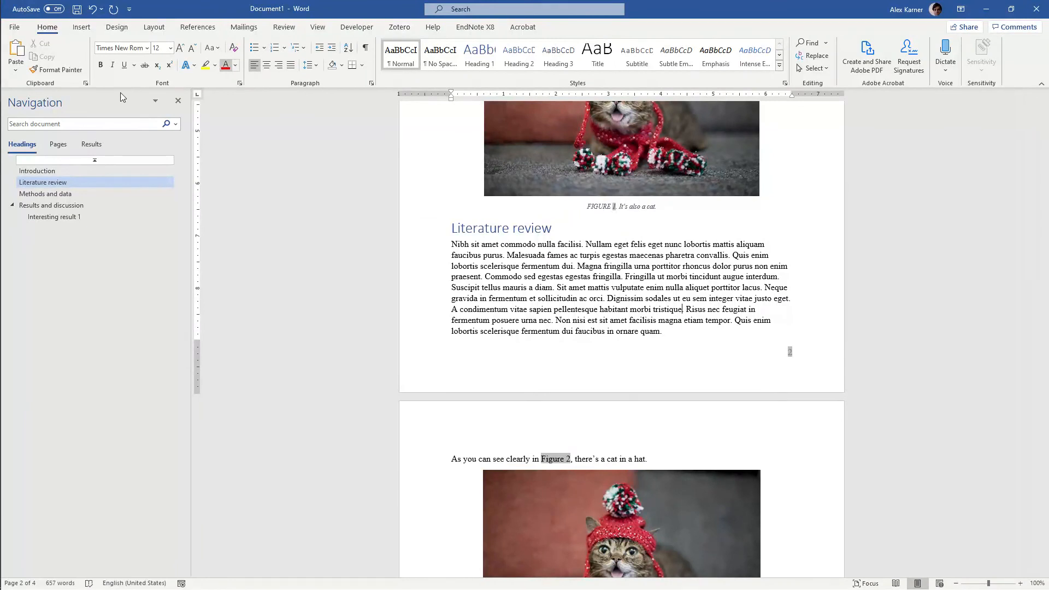
Switch to Zotero, look through the reference items in My Library, and return to the document in Word
mouse_move(2, 219)
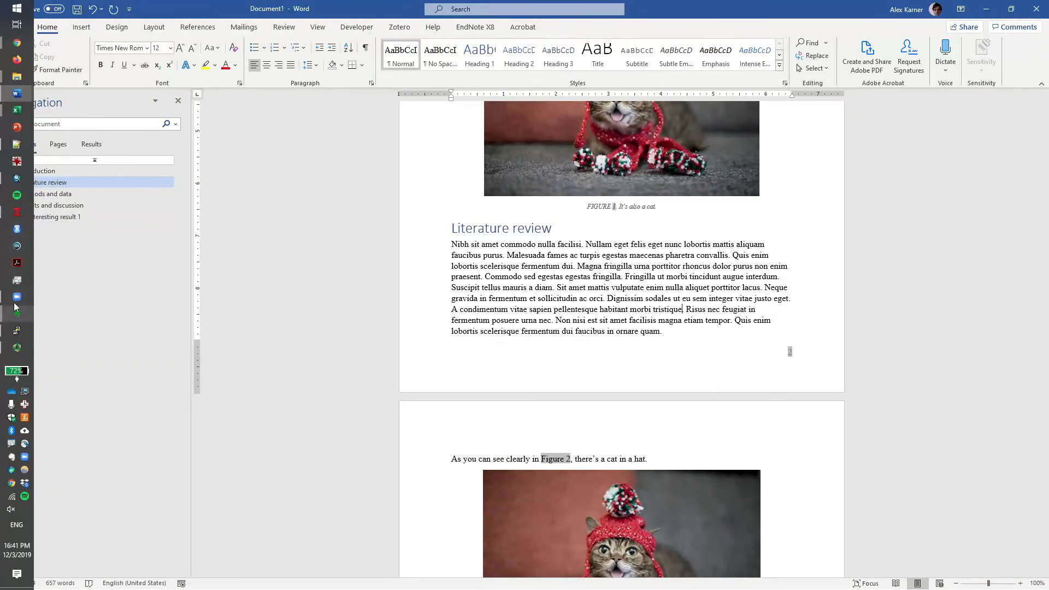
click(17, 212)
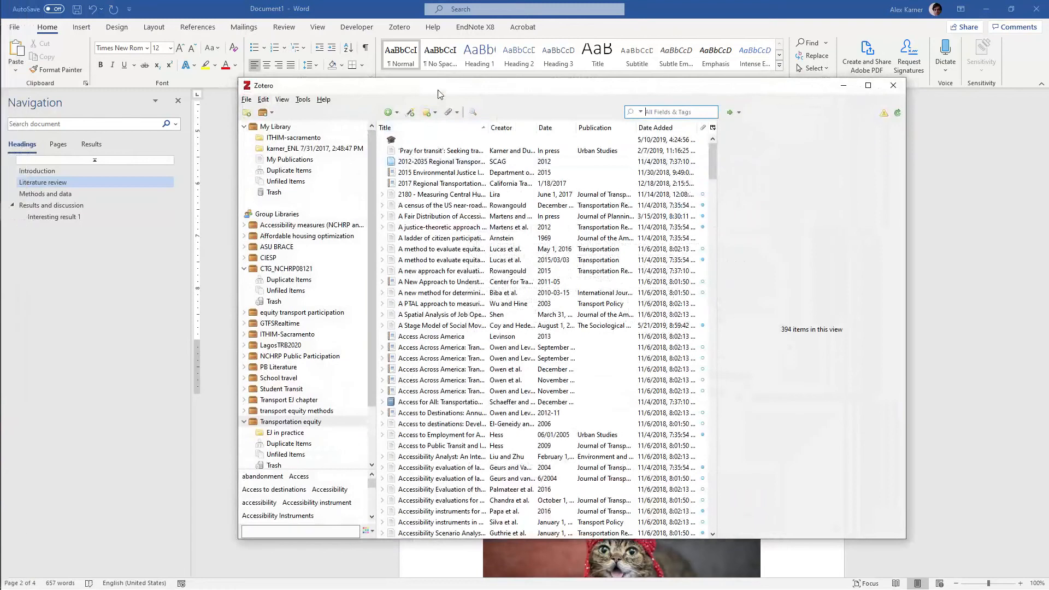
drag(438, 94, 393, 82)
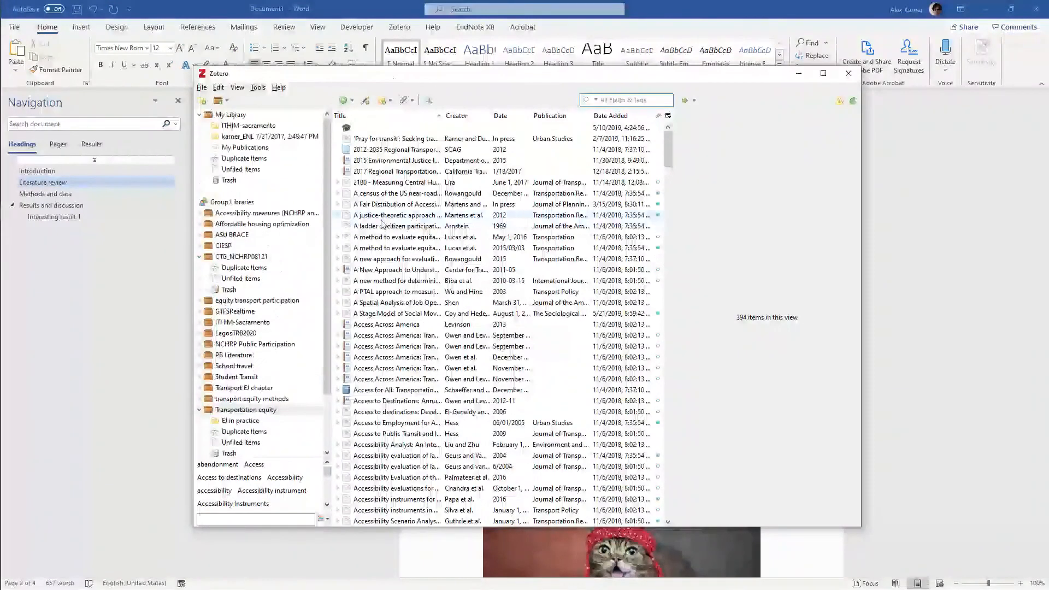
click(382, 218)
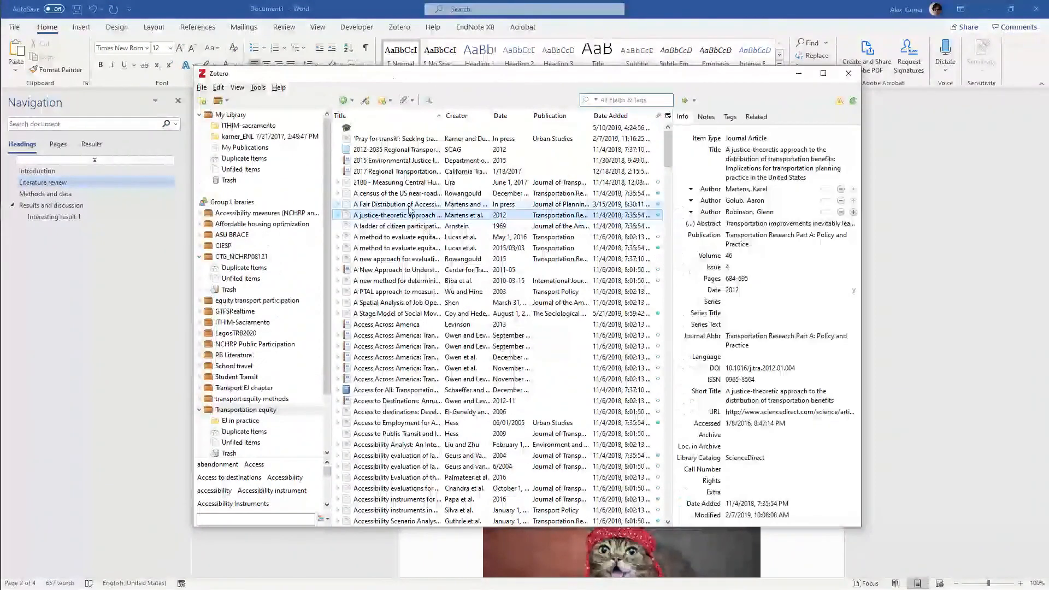
click(256, 118)
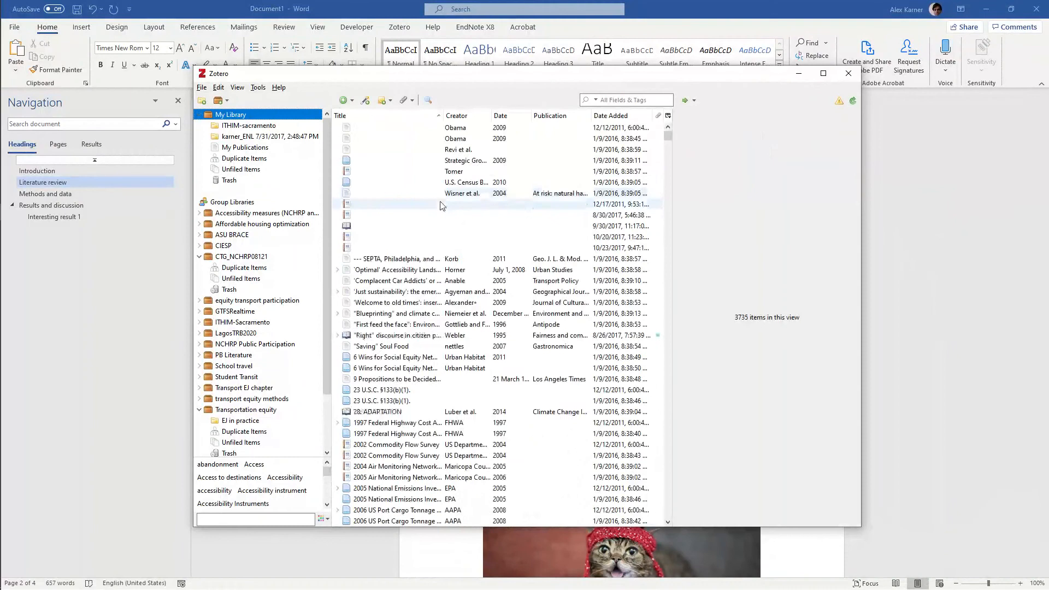
scroll(443, 205, down, 9)
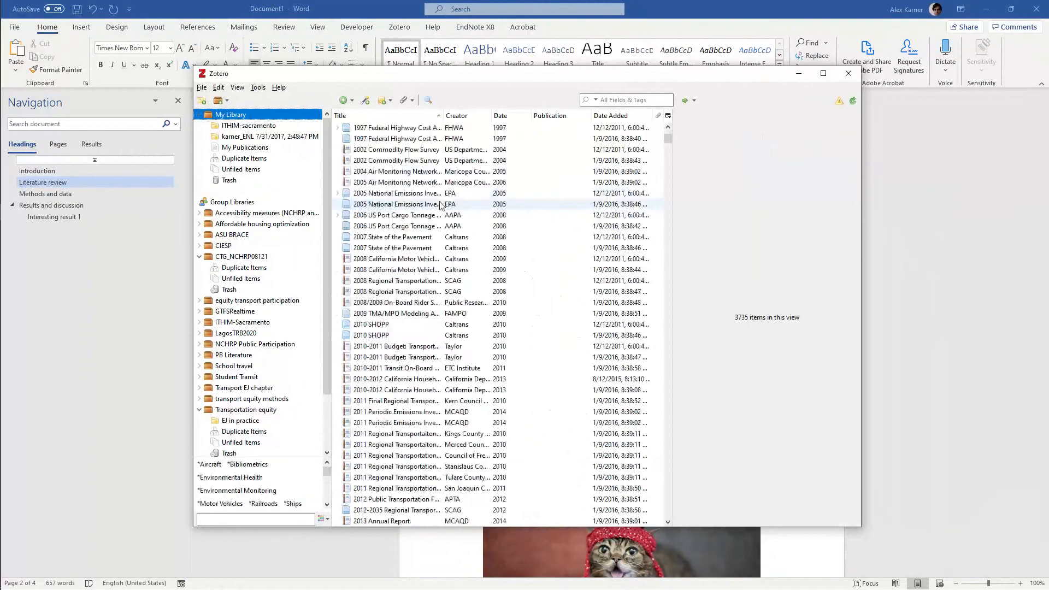
click(706, 5)
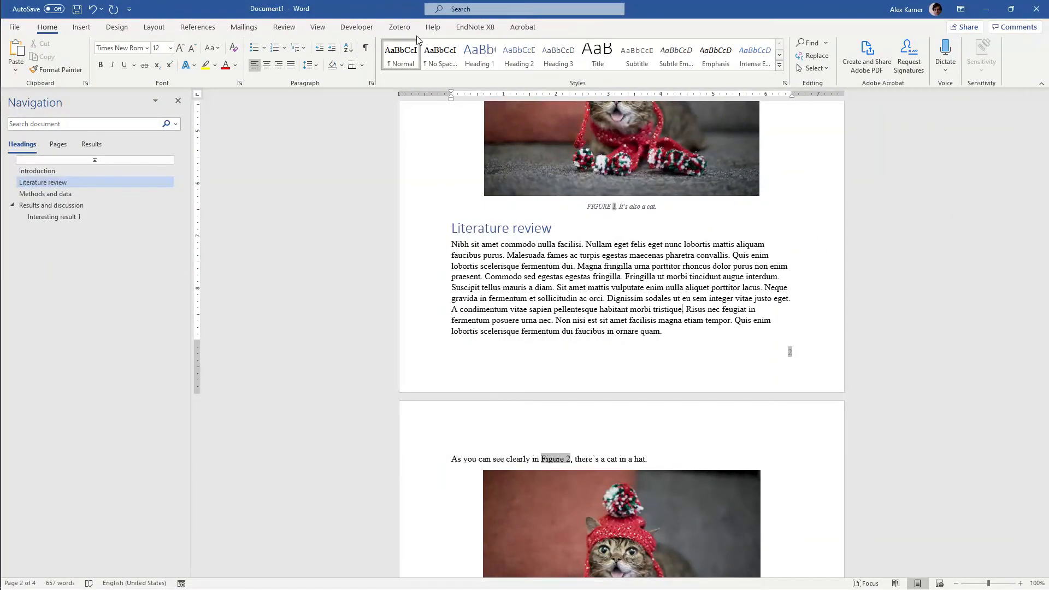
Start a Zotero citation after "tristique" in the Literature review paragraph, using the American Psychological Association 6th edition style in English (US)
click(399, 28)
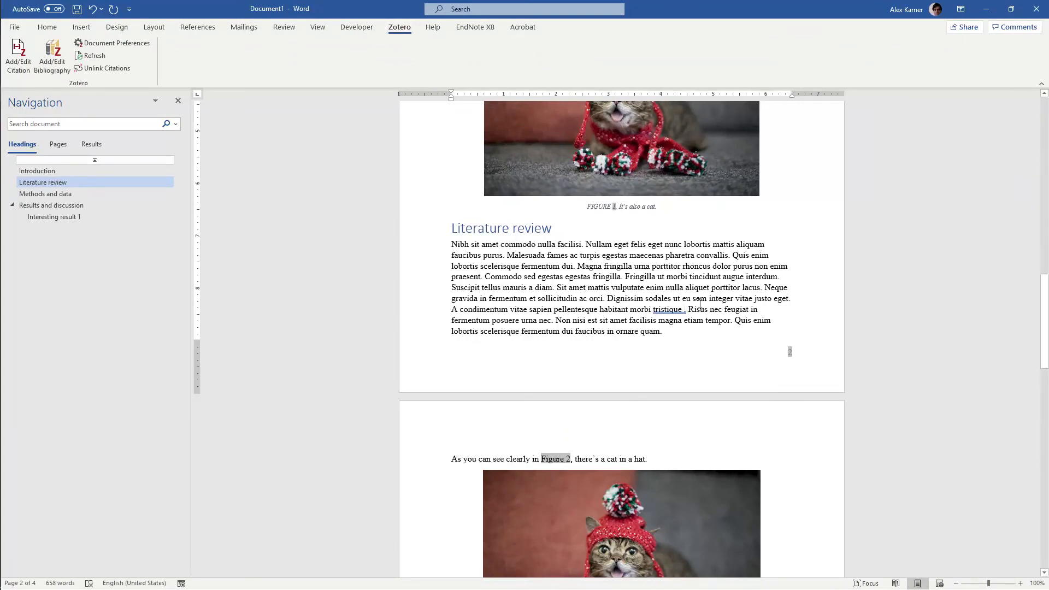
click(19, 51)
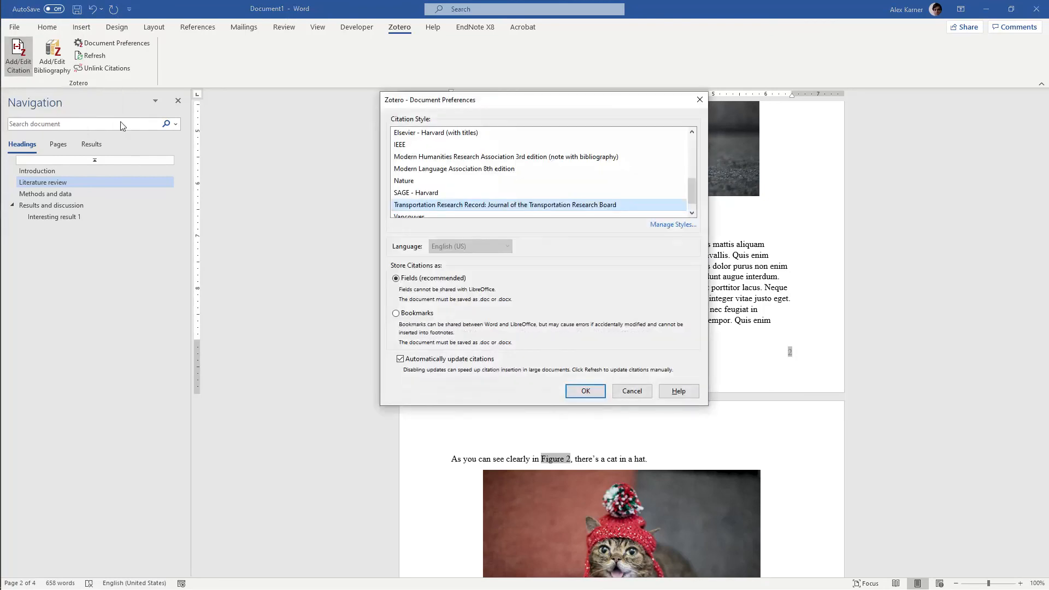
click(465, 161)
scroll(466, 166, up, 3)
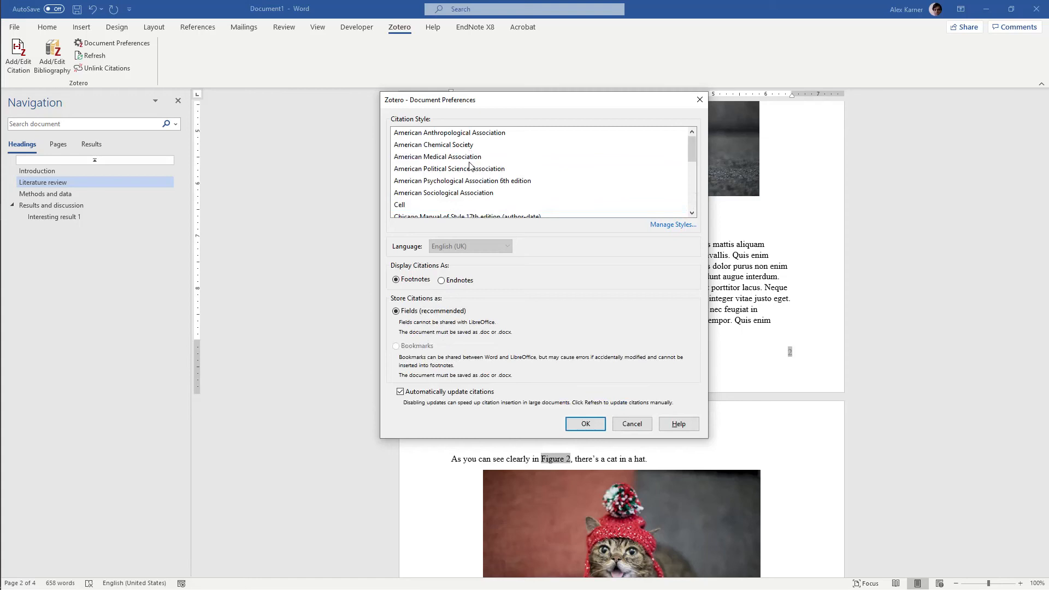
click(472, 181)
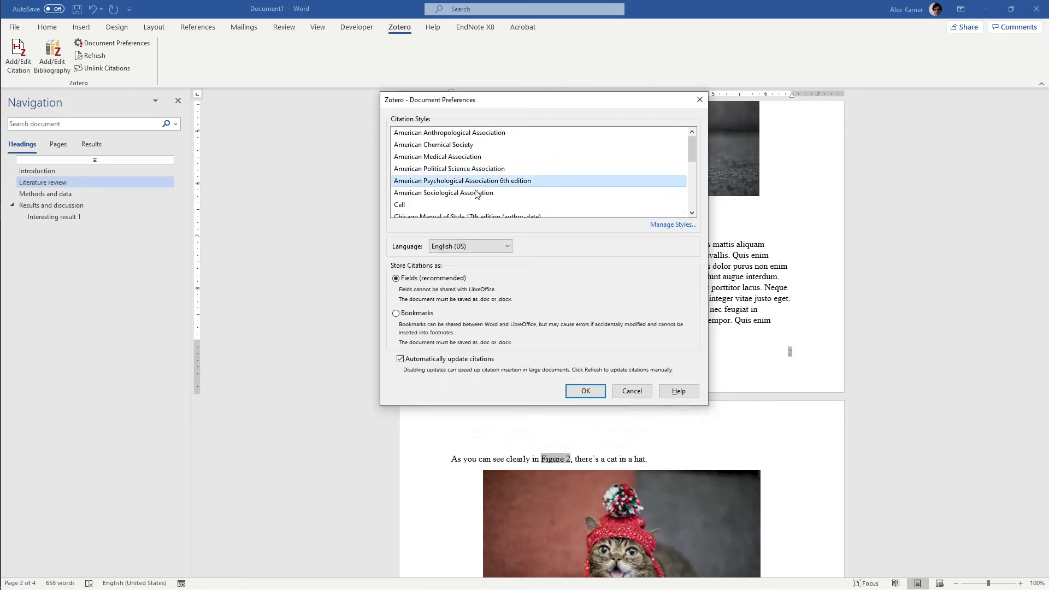
click(596, 391)
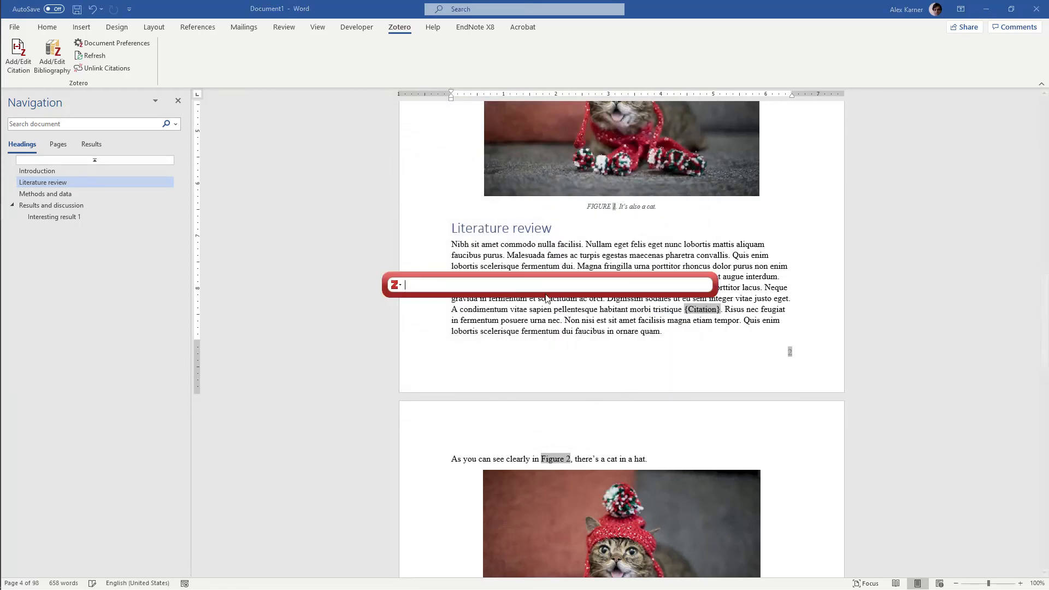
Search the library by the author's surname and insert the 2010 near-roadway air quality article as the citation
text(karner)
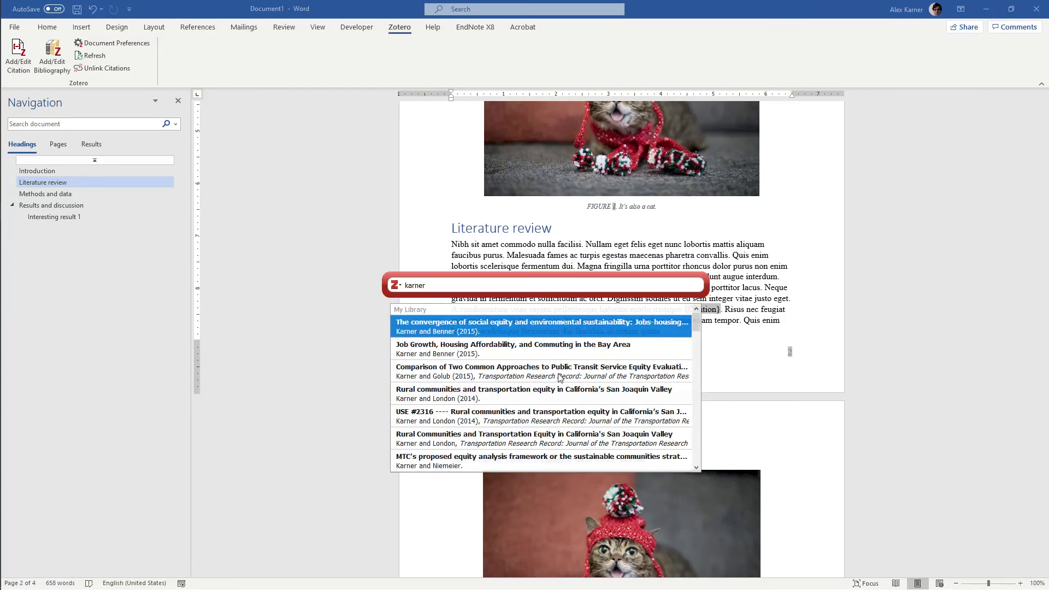
scroll(560, 385, down, 3)
scroll(560, 385, down, 3)
click(551, 399)
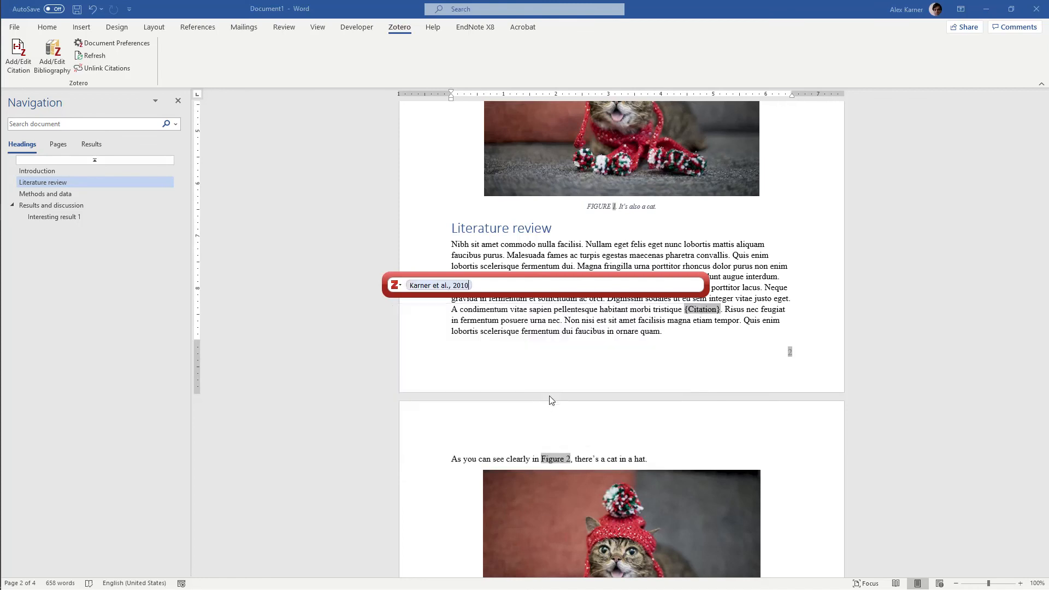
key(Return)
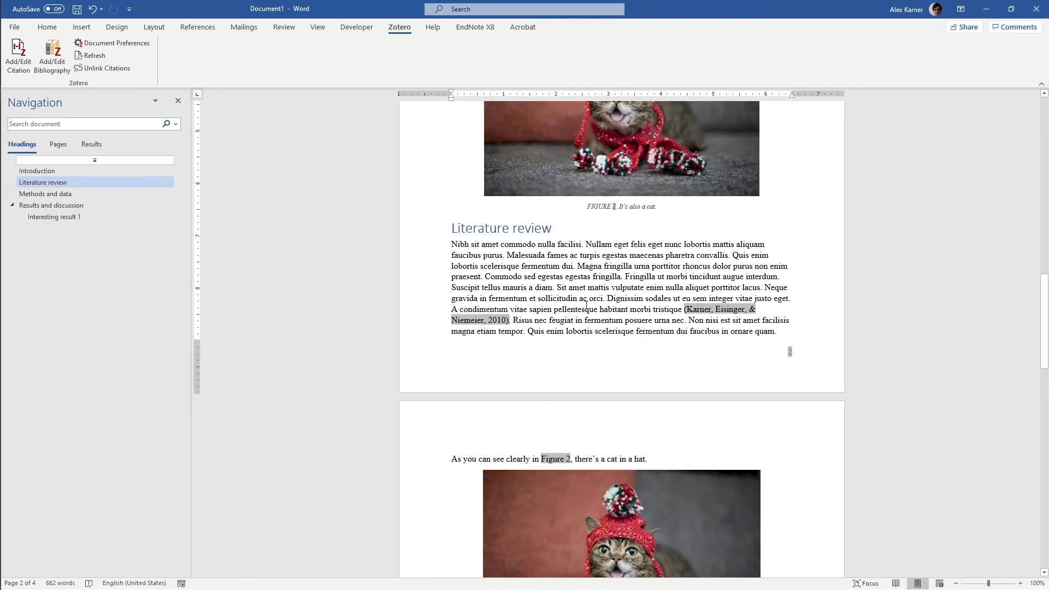
Add a "References" heading in the Heading 1 style at the end of the document, with an empty paragraph below it
scroll(587, 304, down, 15)
scroll(558, 306, down, 2)
click(786, 421)
key(Return)
text(E)
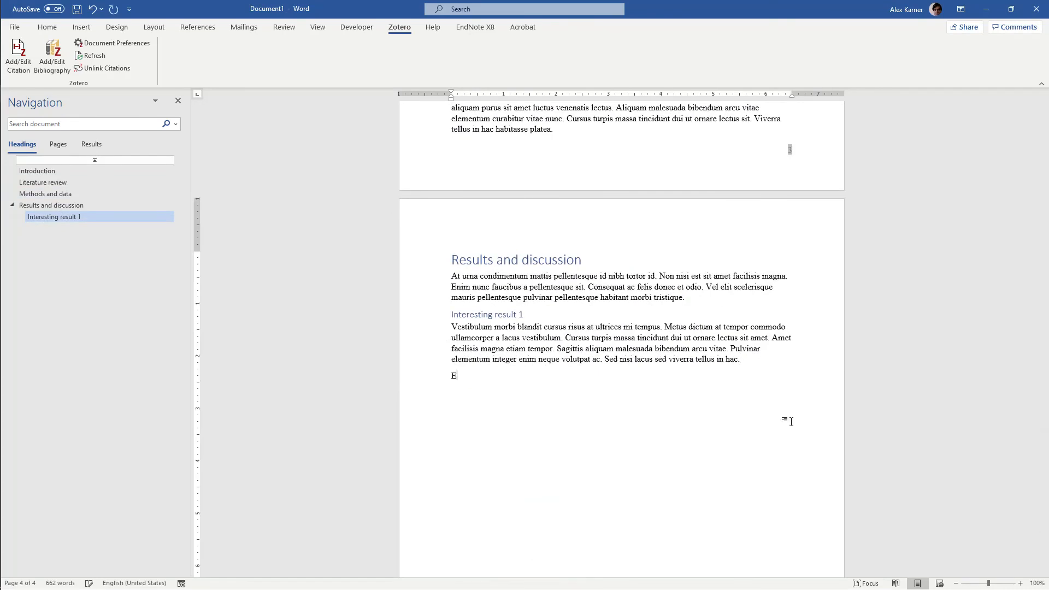
text(eferences)
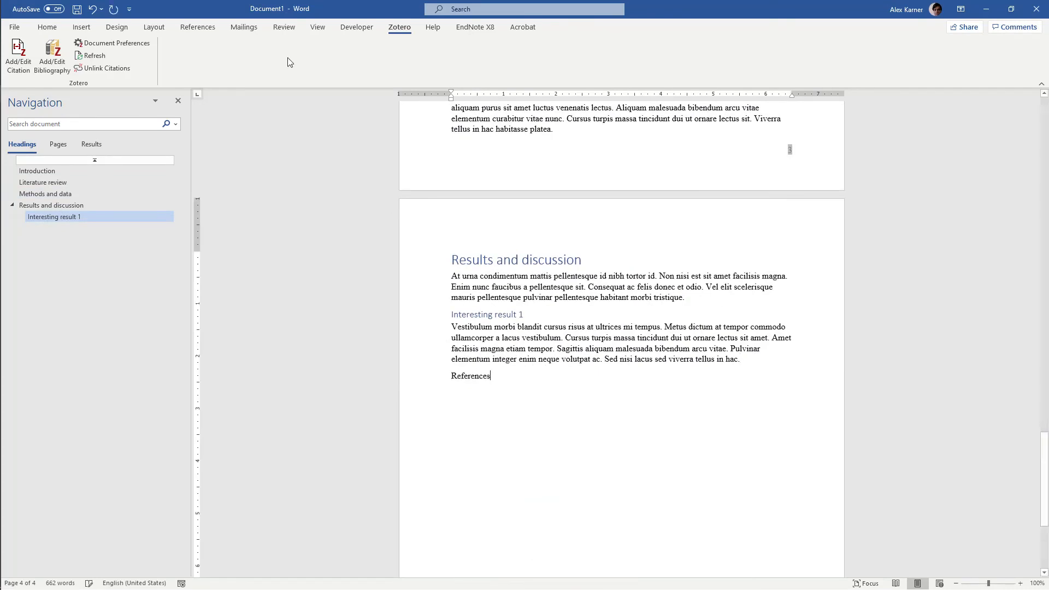
click(47, 27)
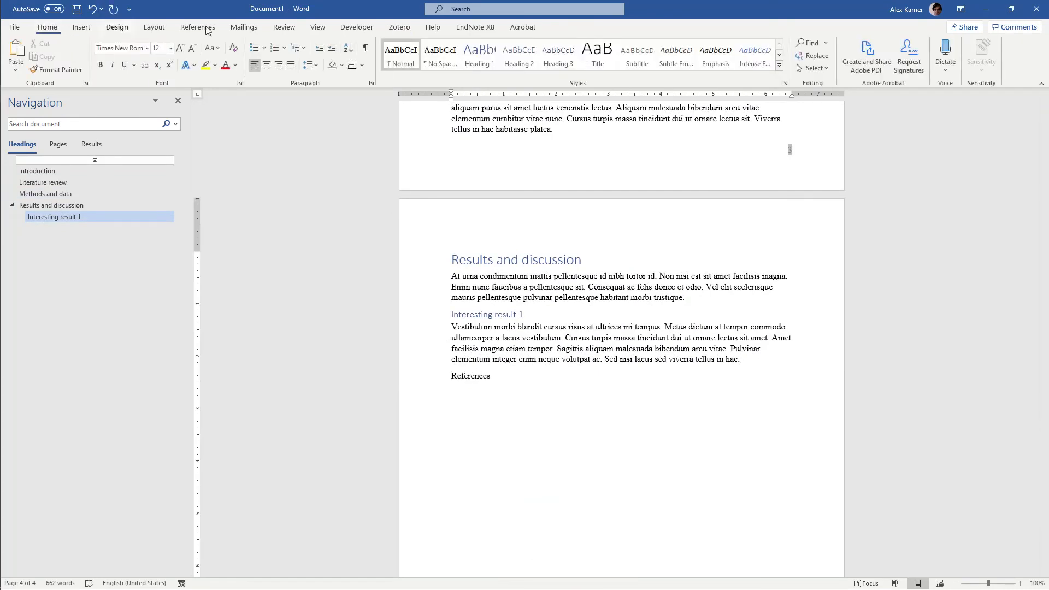
click(479, 55)
key(Return)
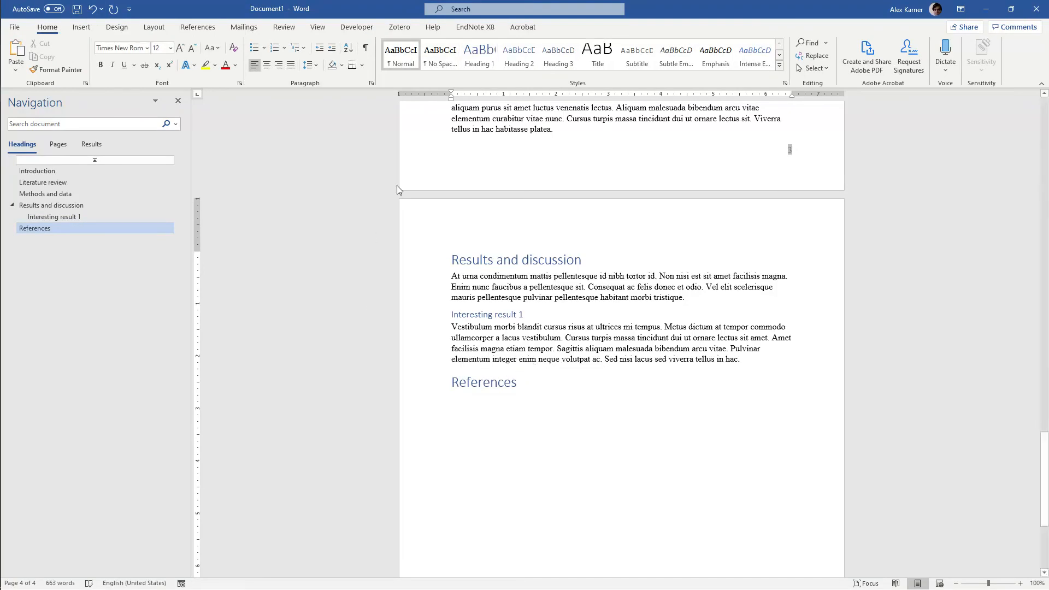
Insert the Zotero bibliography below the References heading
click(394, 27)
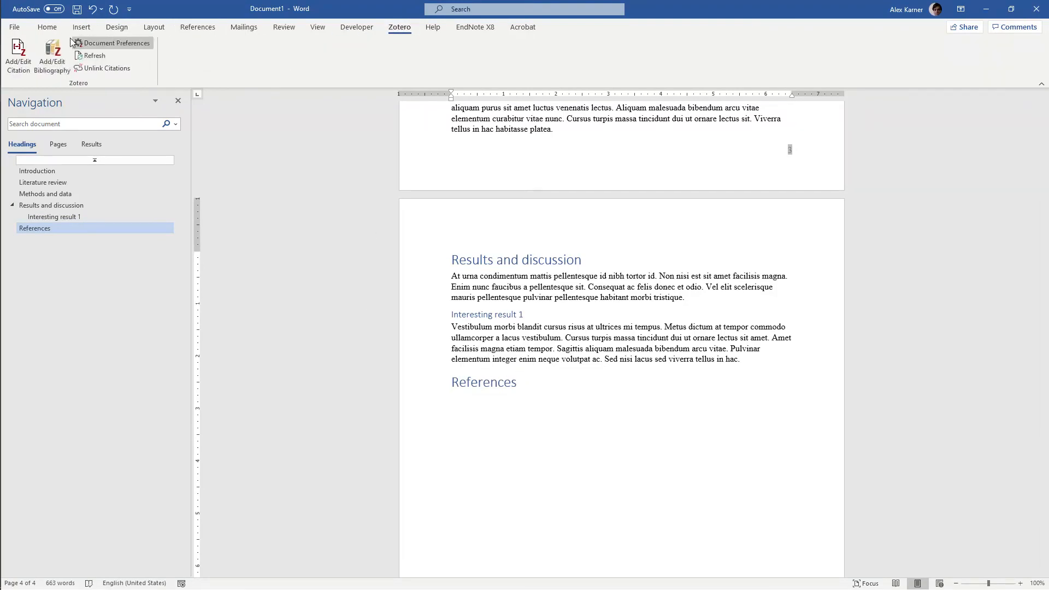
click(54, 50)
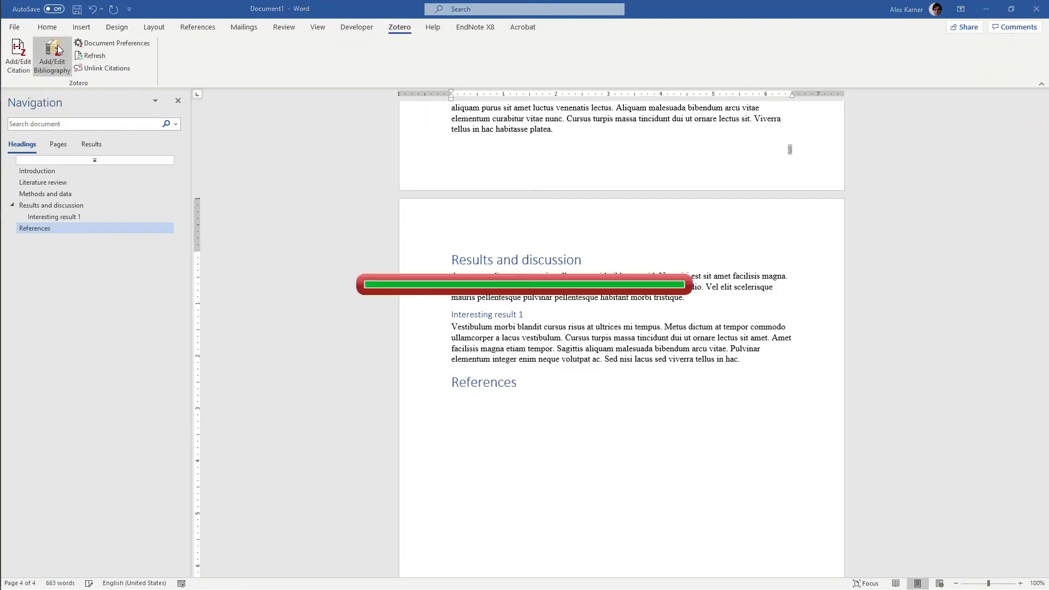
click(646, 436)
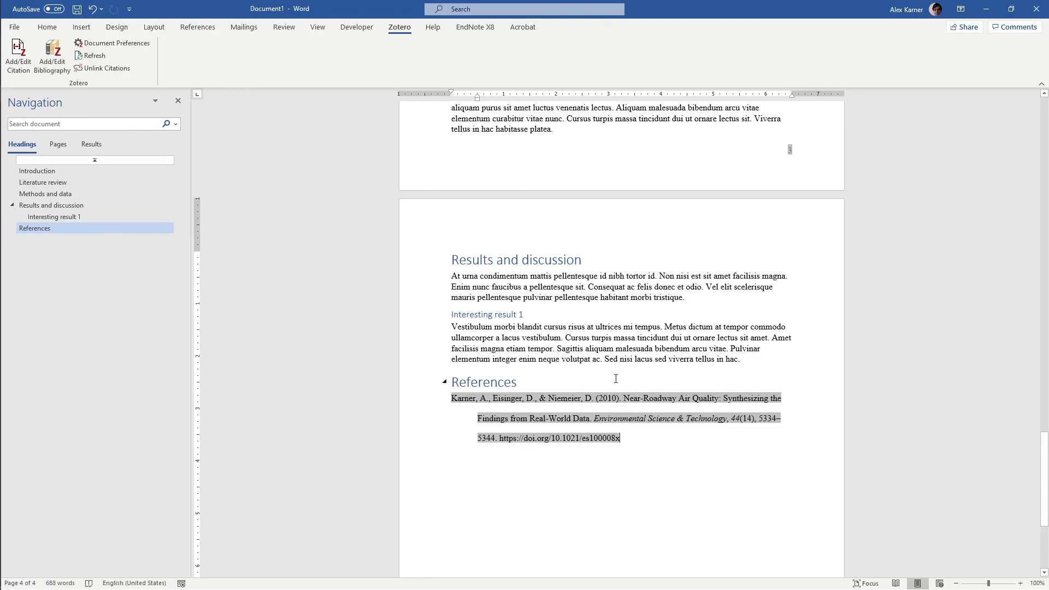
Search Zotero for "transit" and cite the 2014 article "Subways, Strikes, and Slowdowns" after "tristique" in the Results and discussion paragraph
scroll(591, 391, up, 3)
click(681, 377)
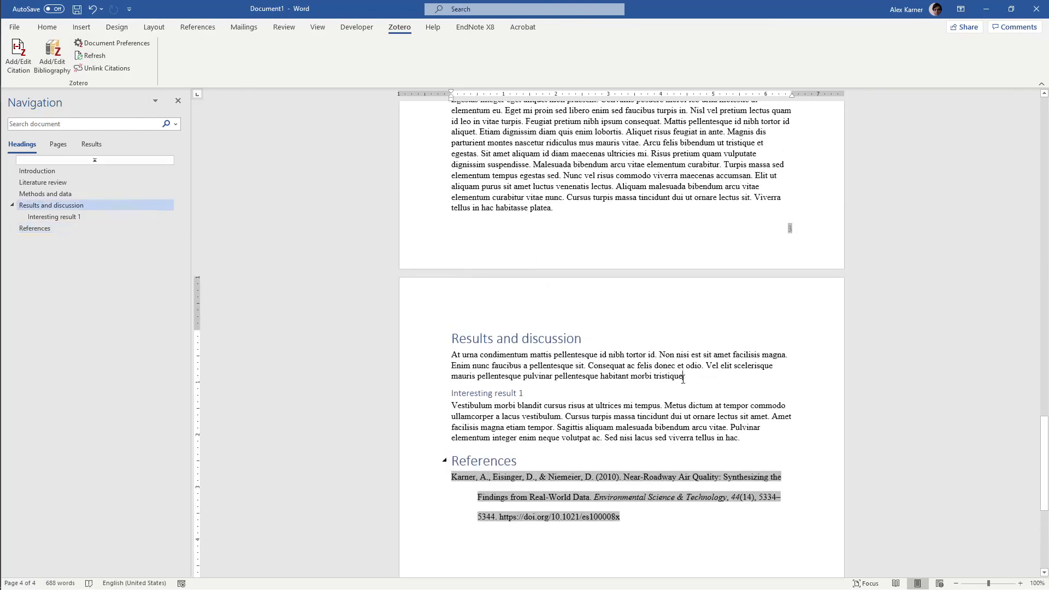
click(25, 57)
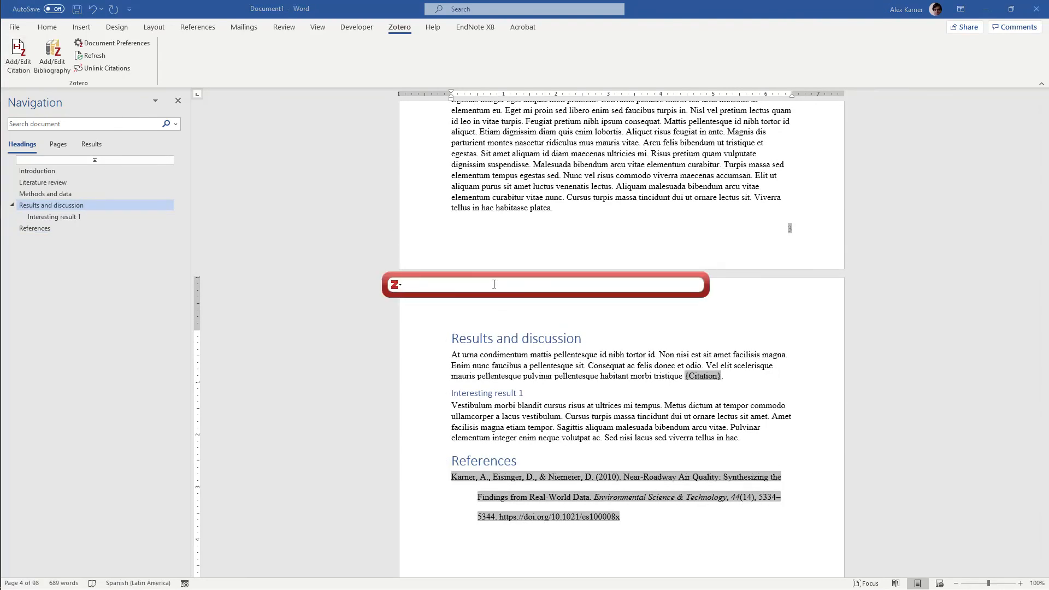
text(transit)
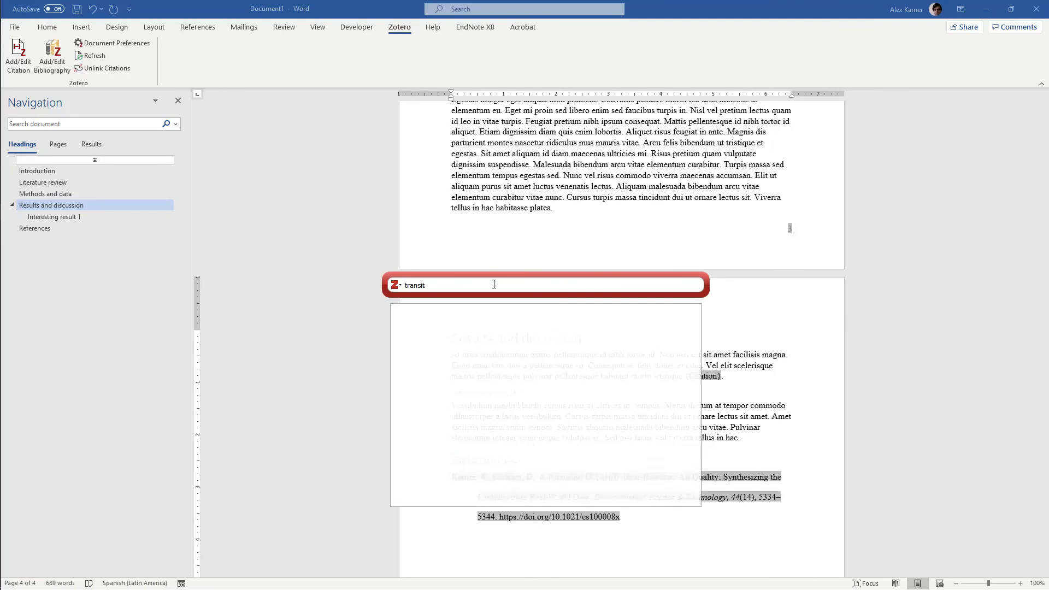
scroll(503, 356, down, 3)
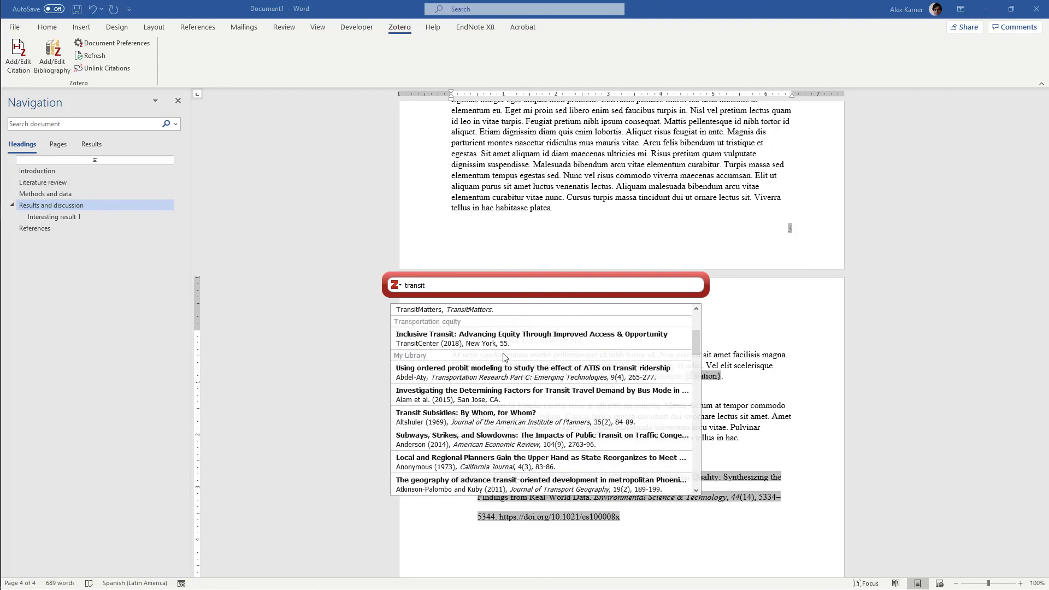
scroll(503, 356, down, 1)
click(508, 389)
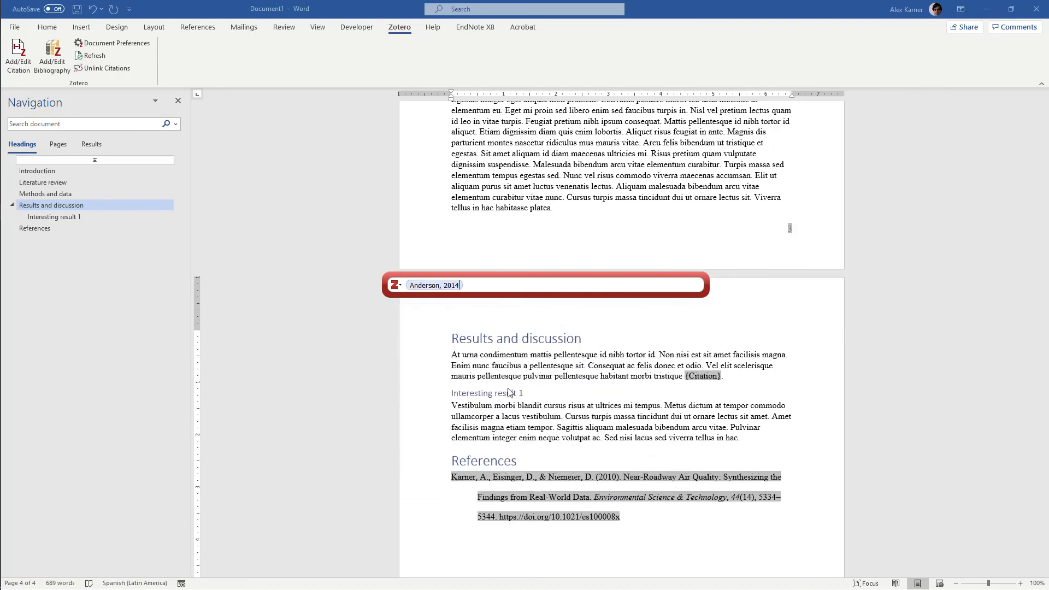
key(Return)
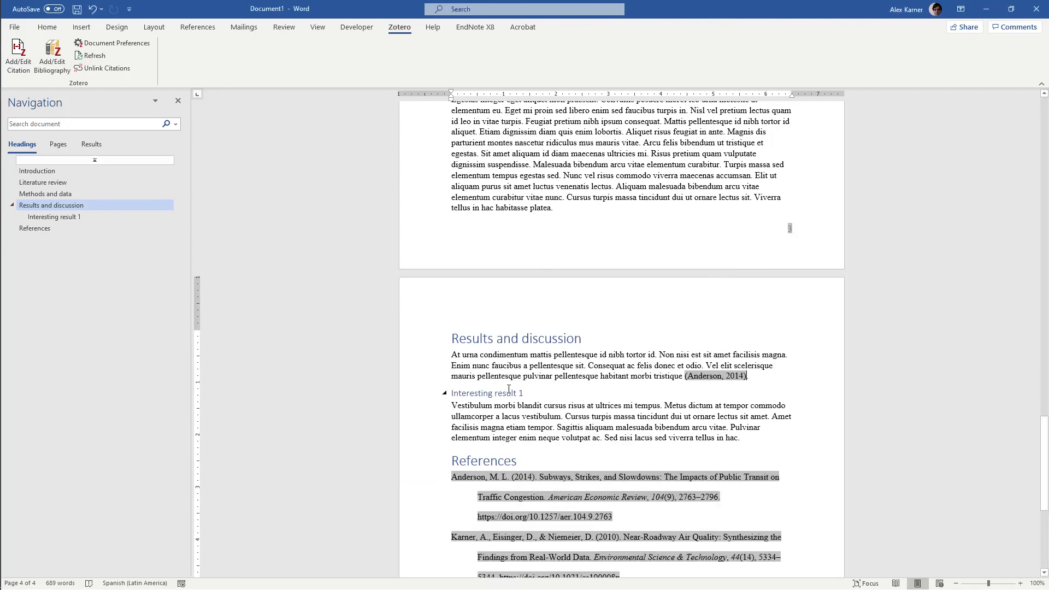
Change the document's Zotero citation style to "Transportation Research Record: Journal of the Transportation Research Board" and review the reformatted citations and references
scroll(674, 343, down, 3)
scroll(780, 297, down, 1)
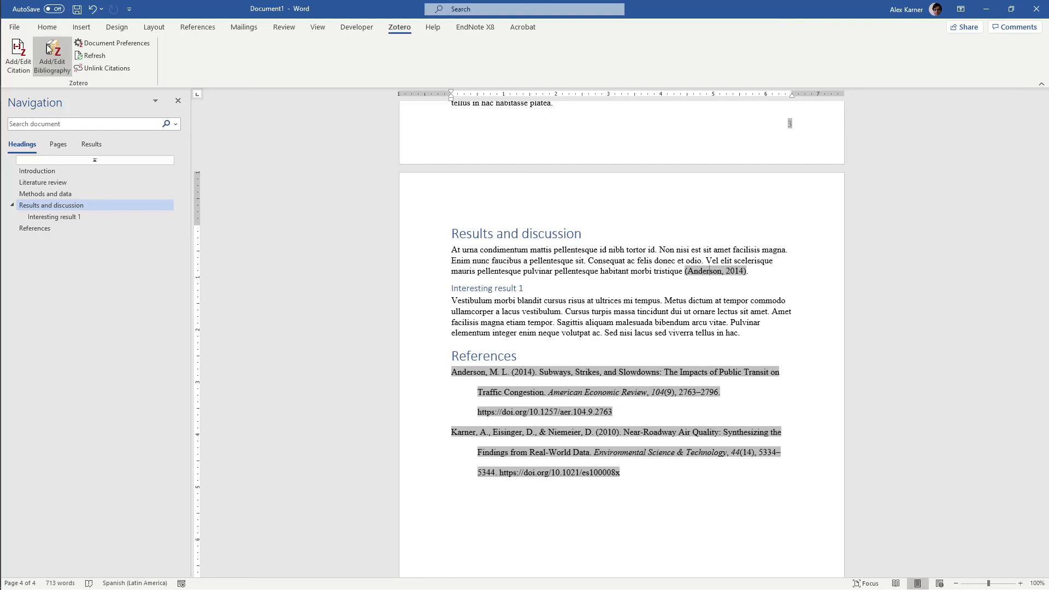
click(92, 44)
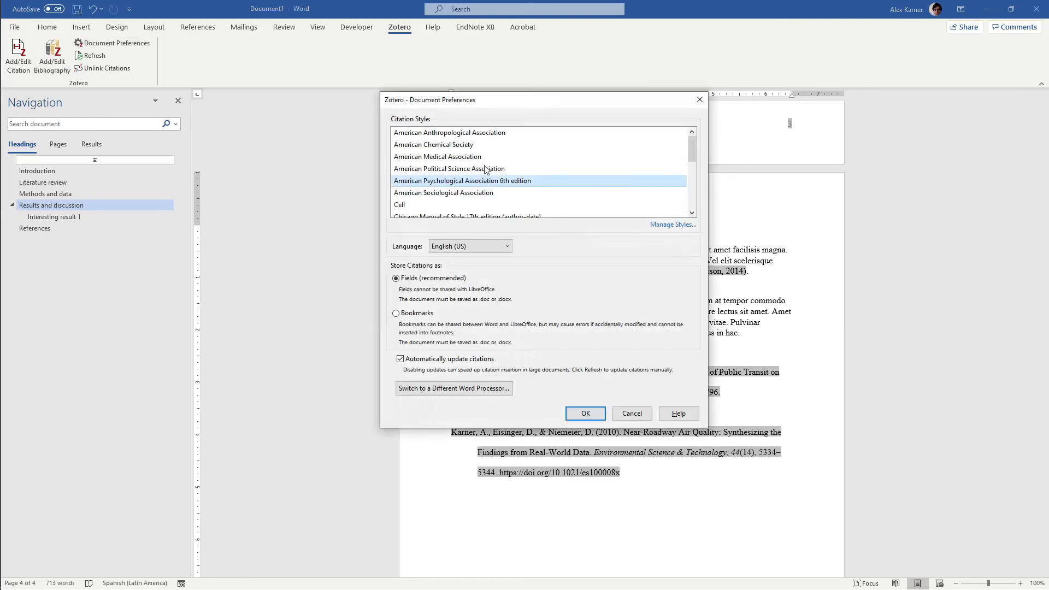
scroll(487, 170, down, 5)
click(469, 194)
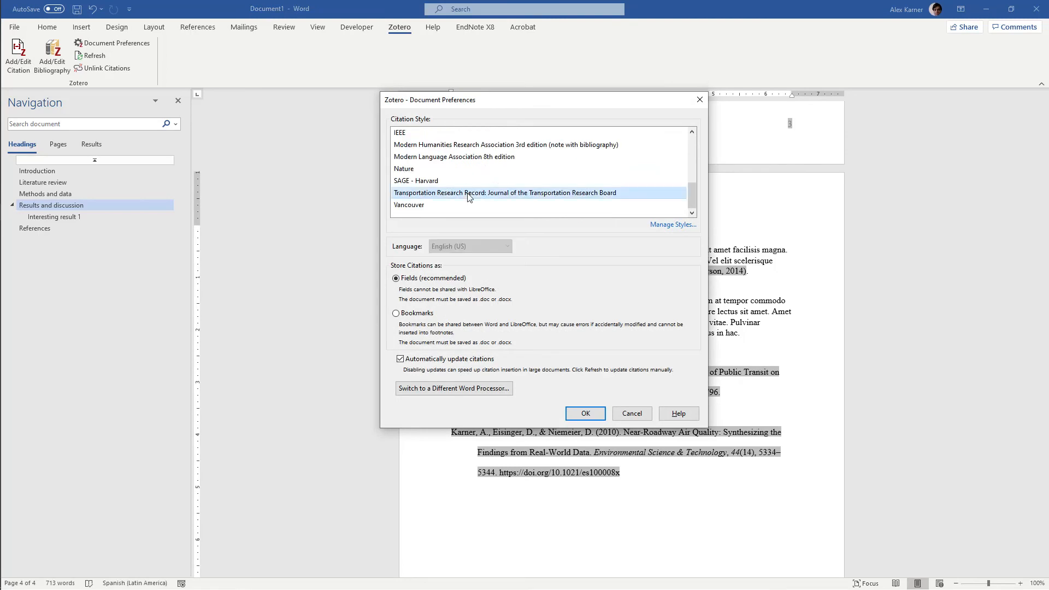
click(597, 414)
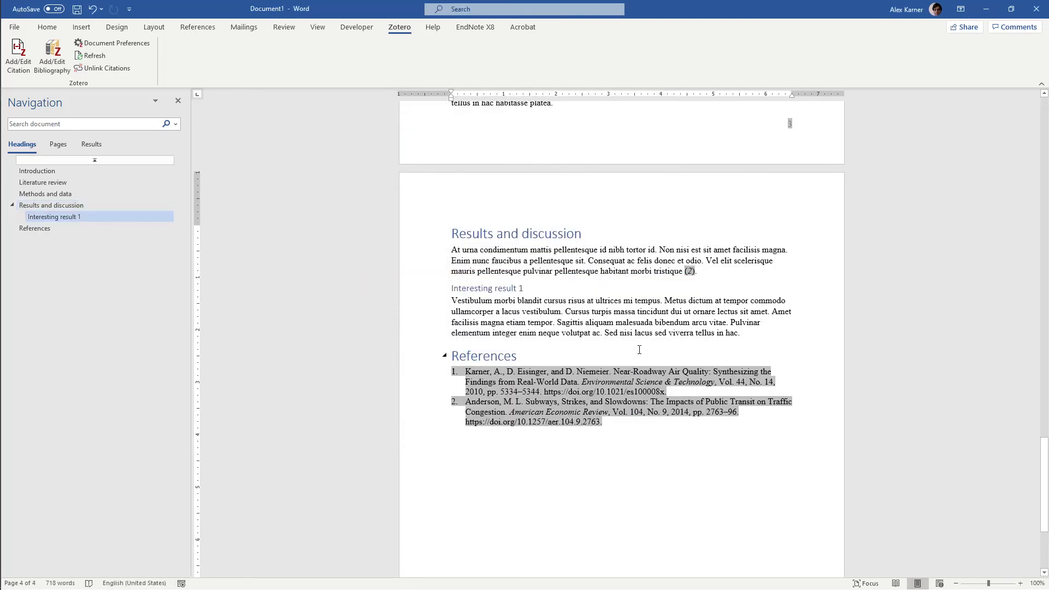
scroll(638, 349, up, 5)
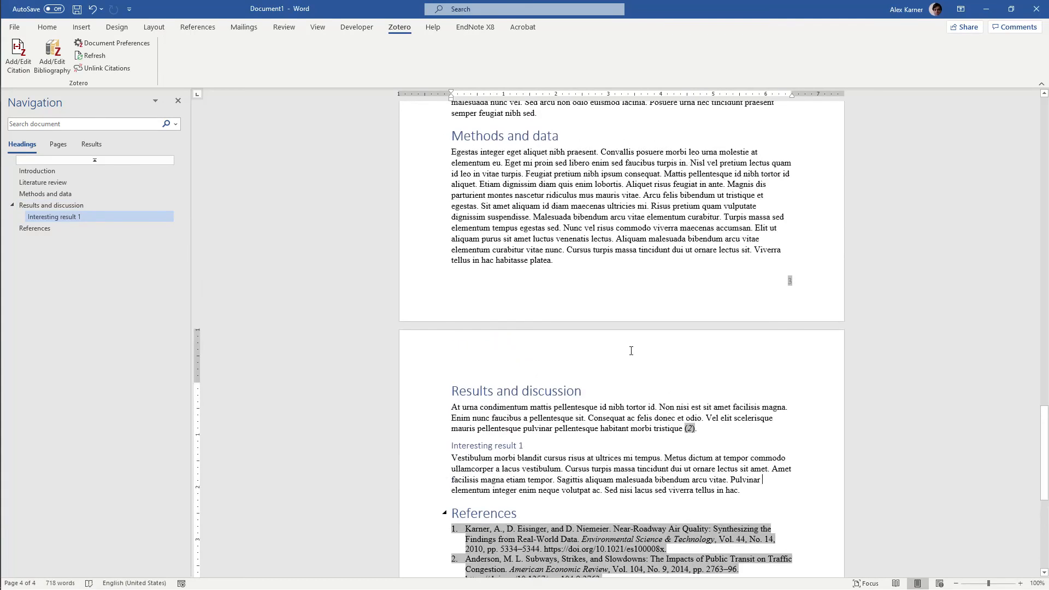
scroll(631, 351, down, 3)
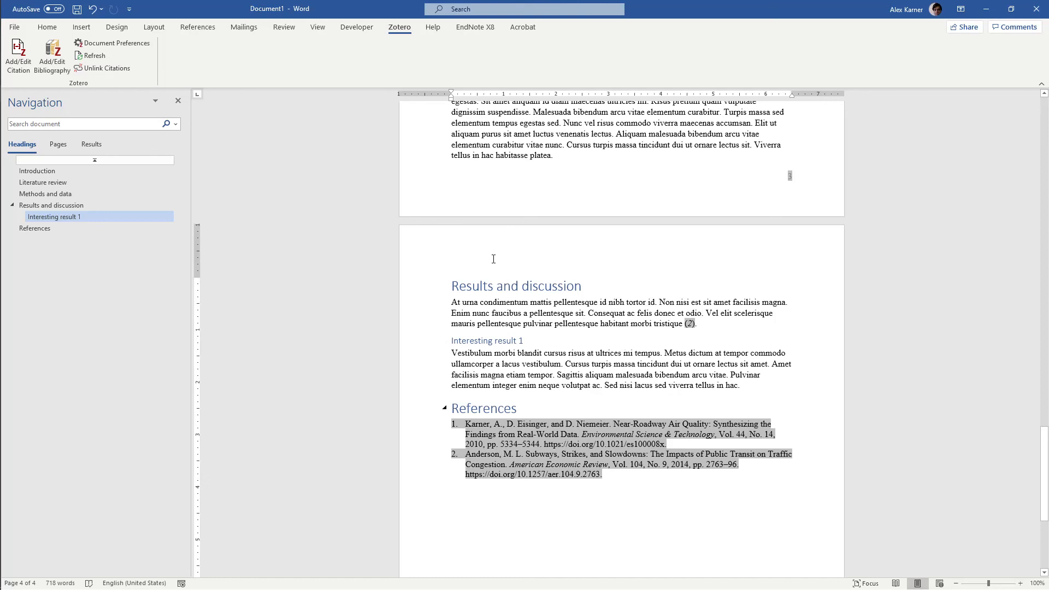
Switch to Google Scholar in Chrome and search for "housing affordability"
mouse_move(2, 43)
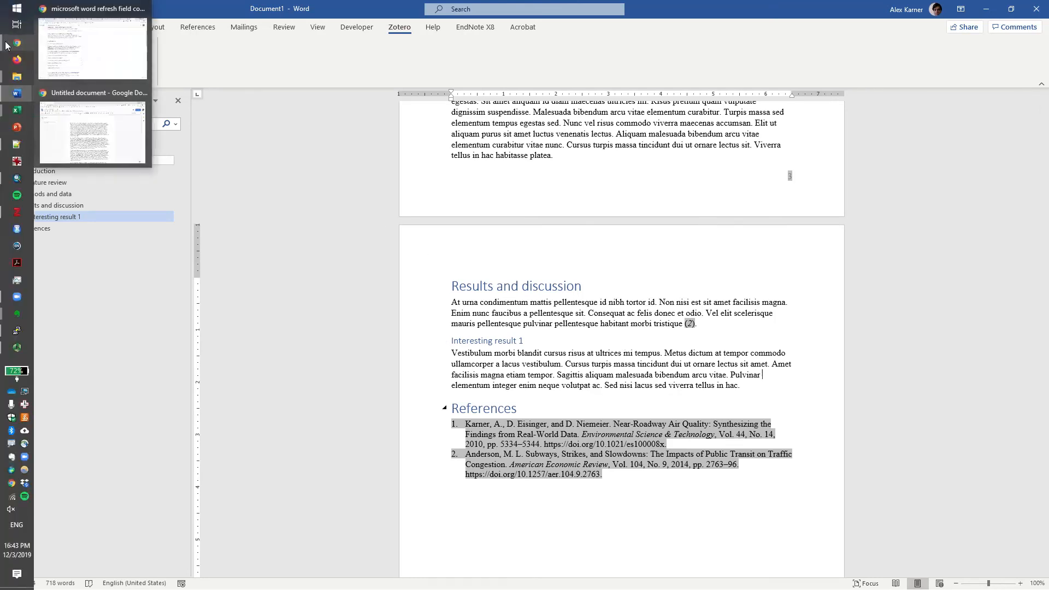
click(108, 131)
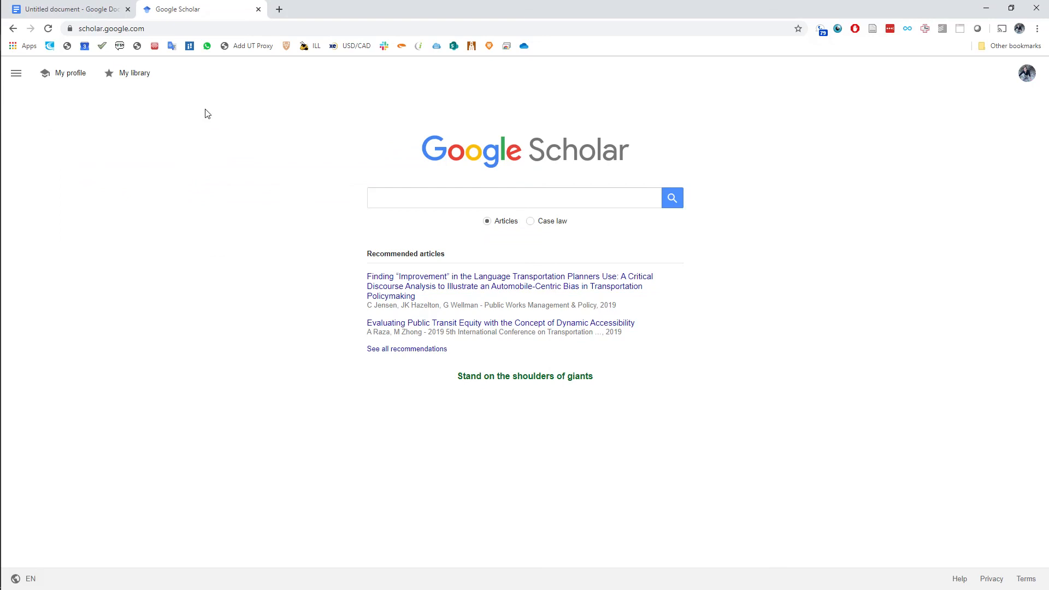
click(385, 196)
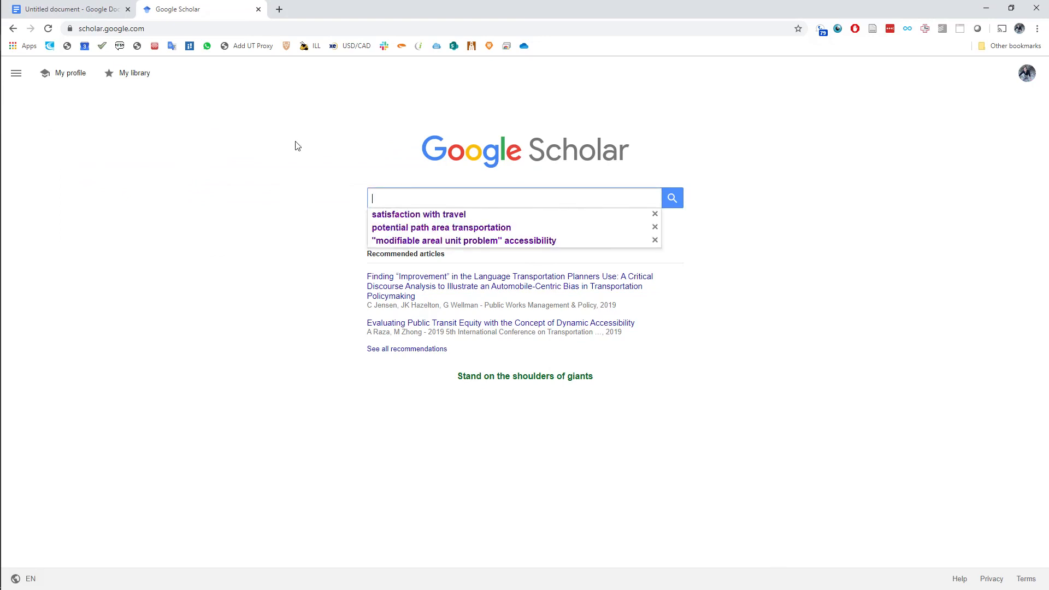
text(housin)
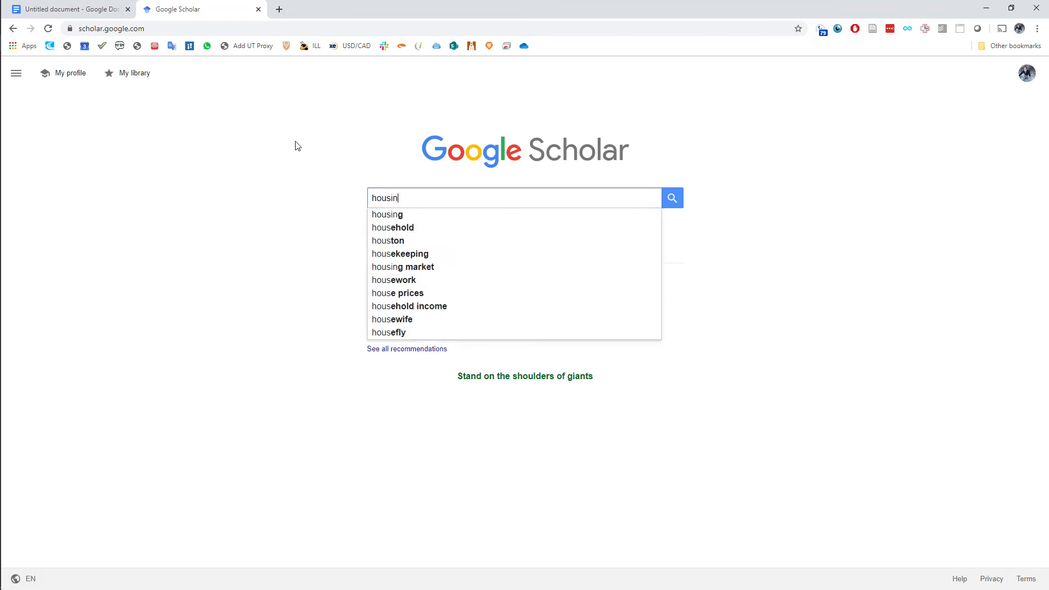
text(g affordability)
key(Return)
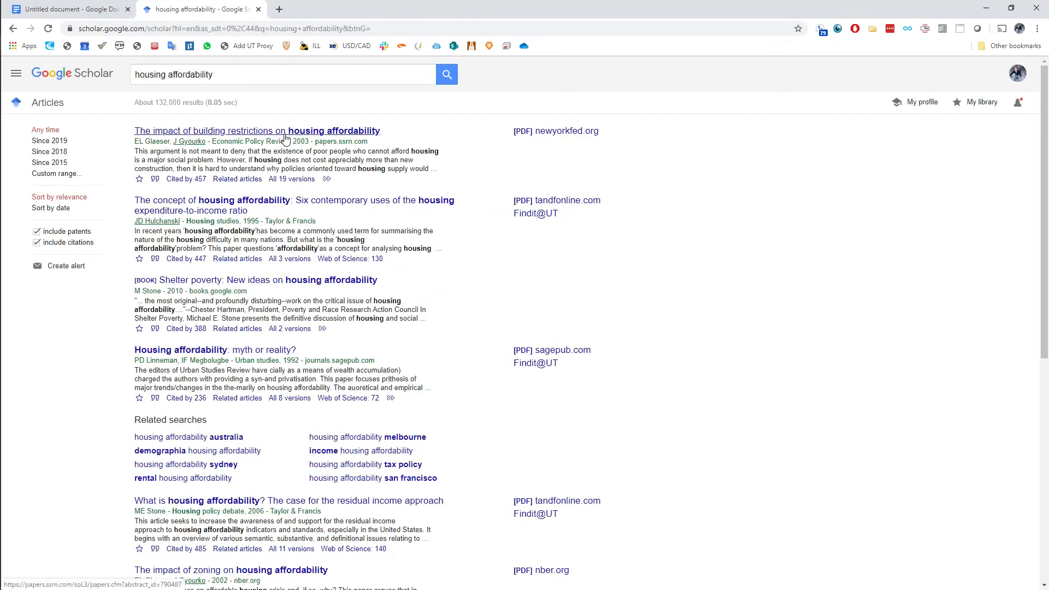
Open the article "The Impact of Building Restrictions on Housing Affordability" and save it to My Library in Zotero
click(309, 133)
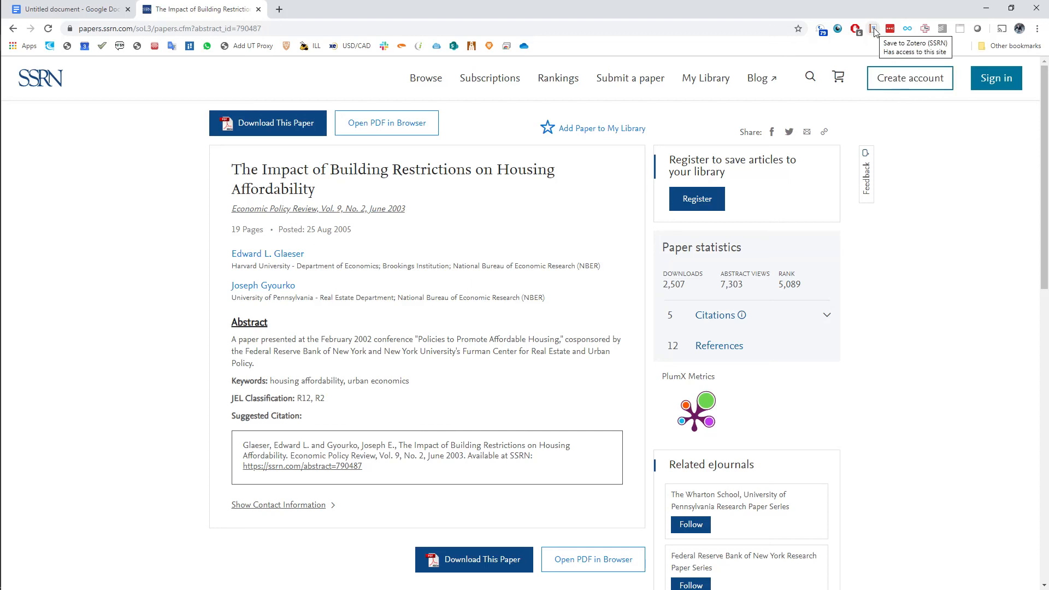
click(17, 212)
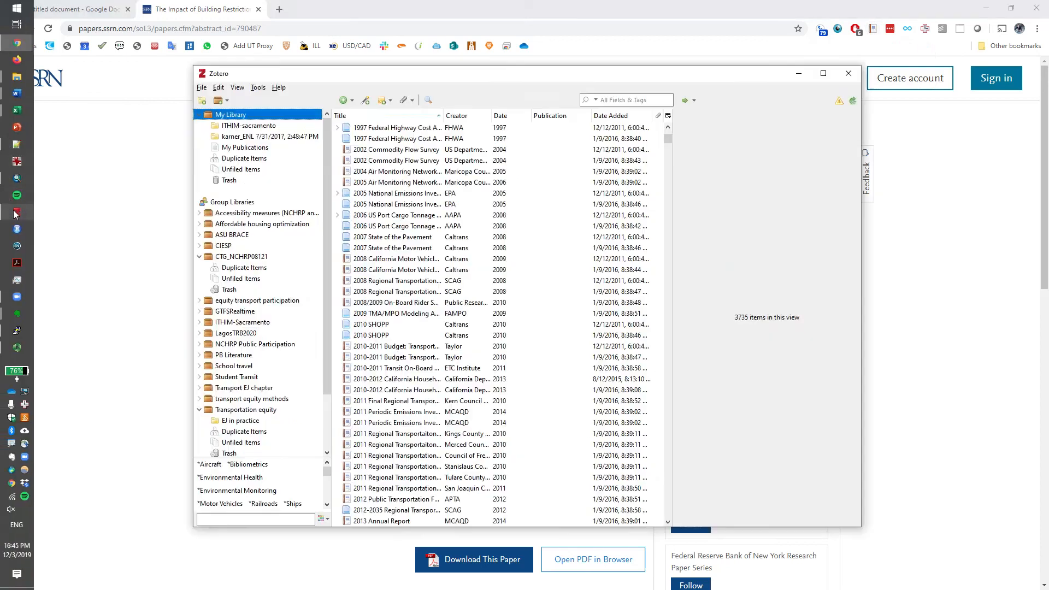
click(451, 4)
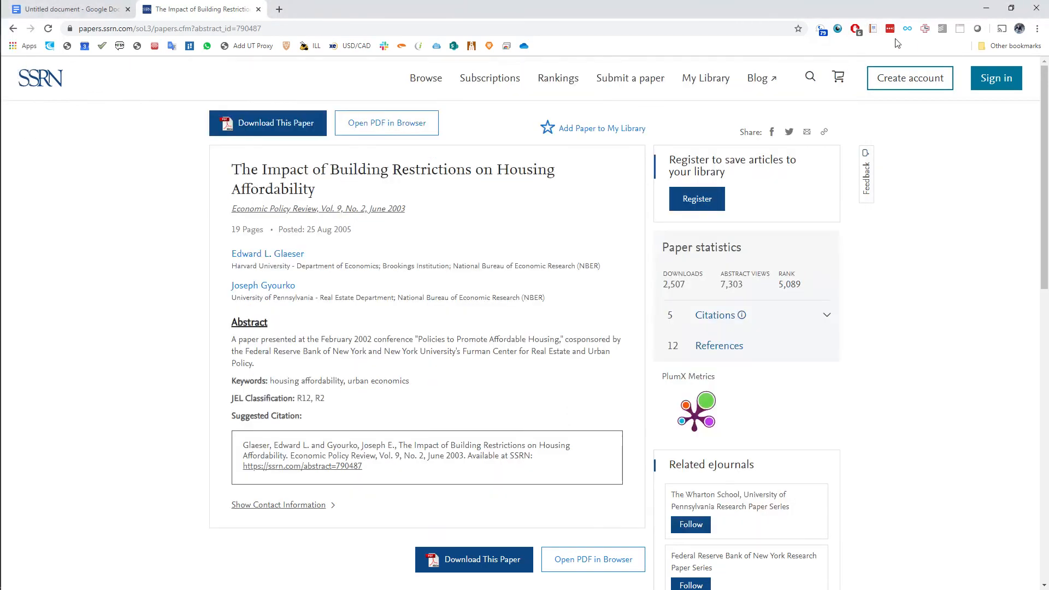
click(872, 29)
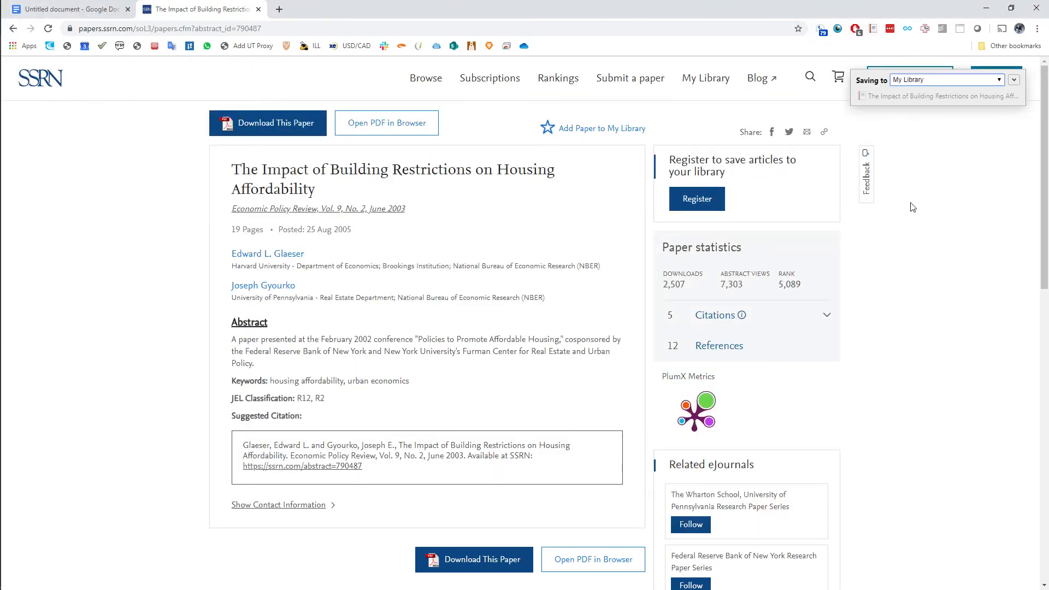
Switch to Zotero and examine the bibliographic details of the newly saved building restrictions report
mouse_move(3, 73)
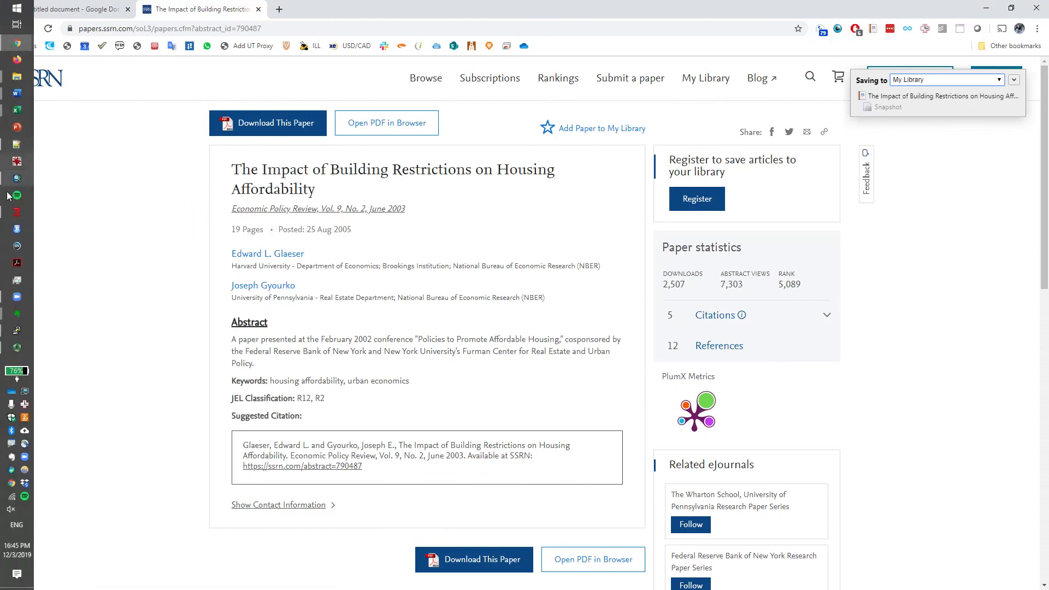
click(14, 229)
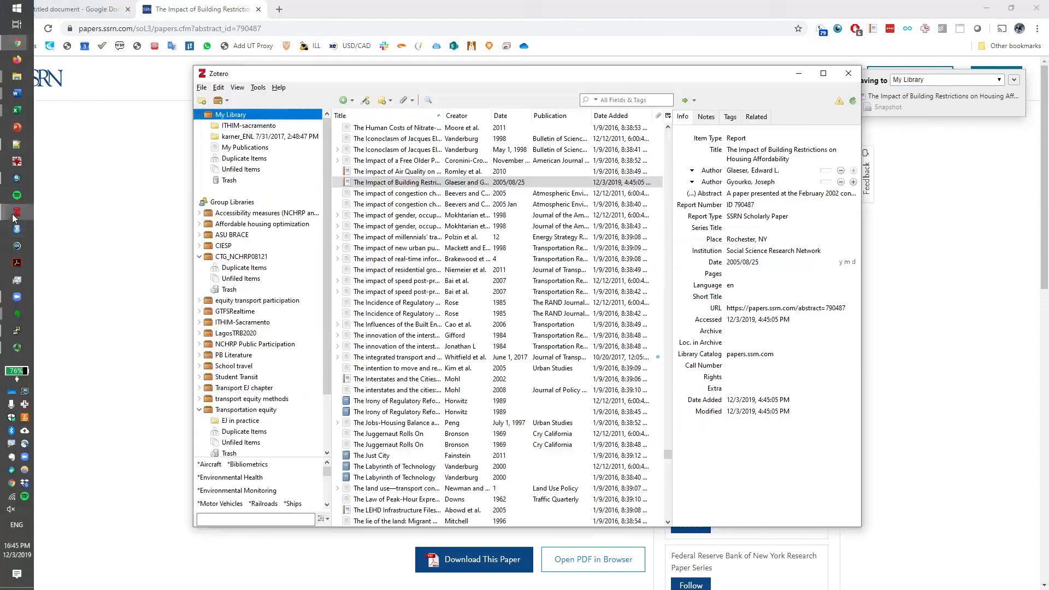
click(443, 184)
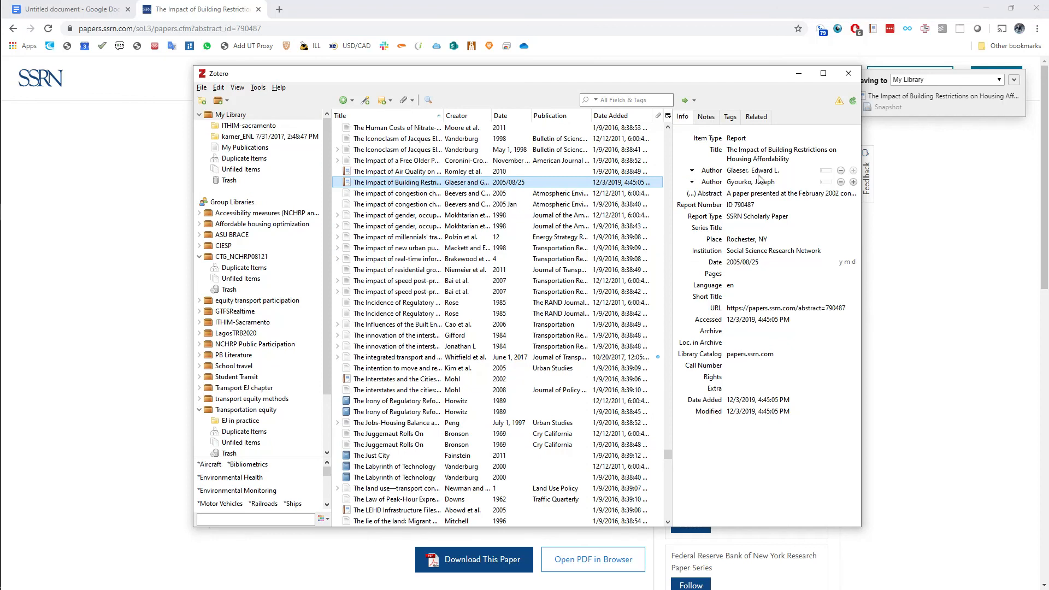
Return to Word and cite "The Impact of Building Restrictions on Housing Affordability" after "platea" in Methods and data, searching Zotero by the author's surname
mouse_move(5, 140)
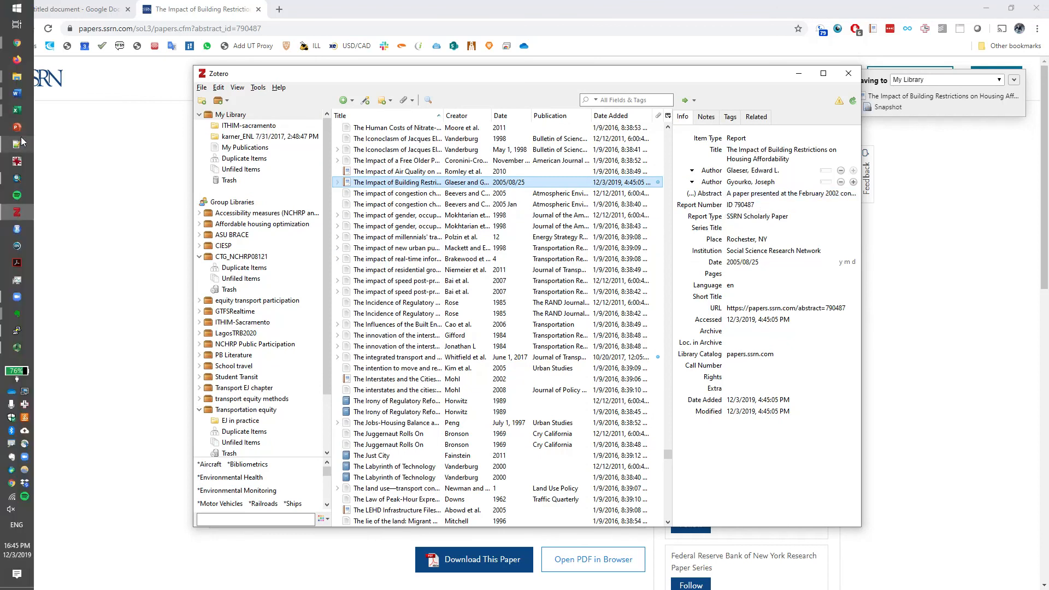
mouse_move(24, 98)
click(53, 107)
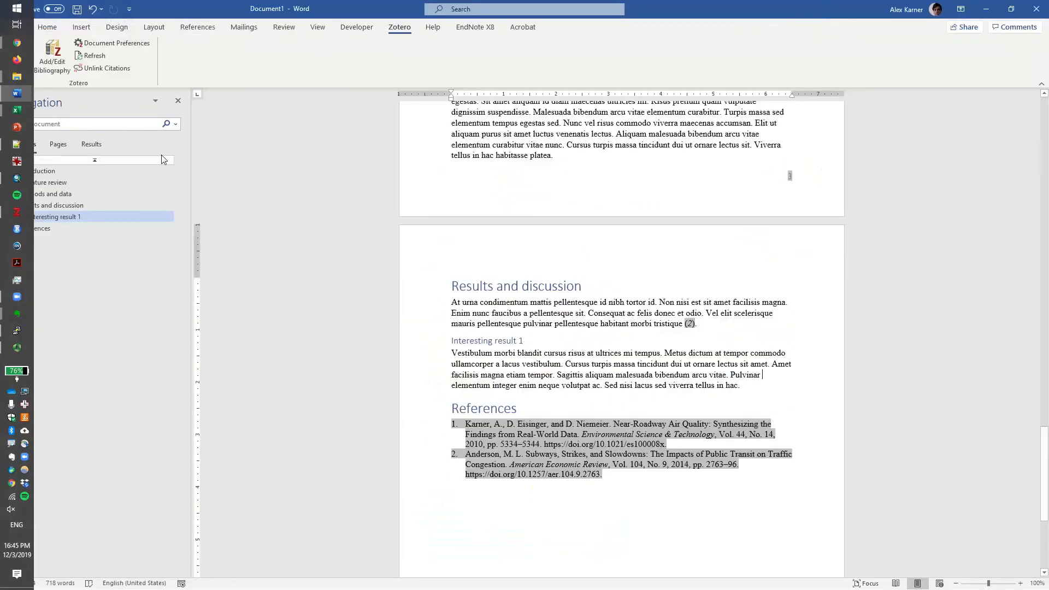
scroll(502, 303, up, 1)
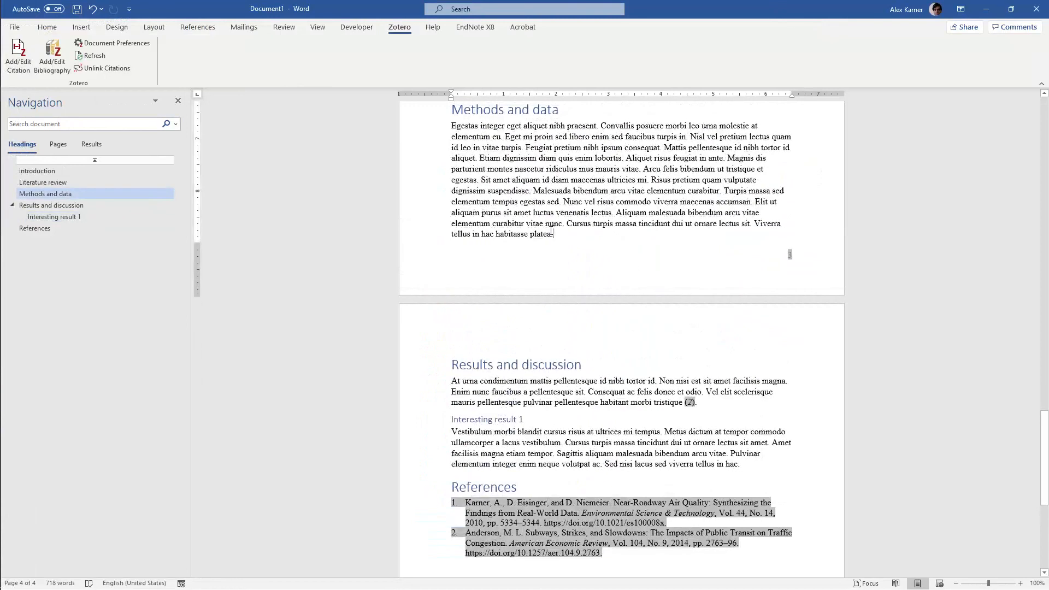
click(555, 235)
click(18, 52)
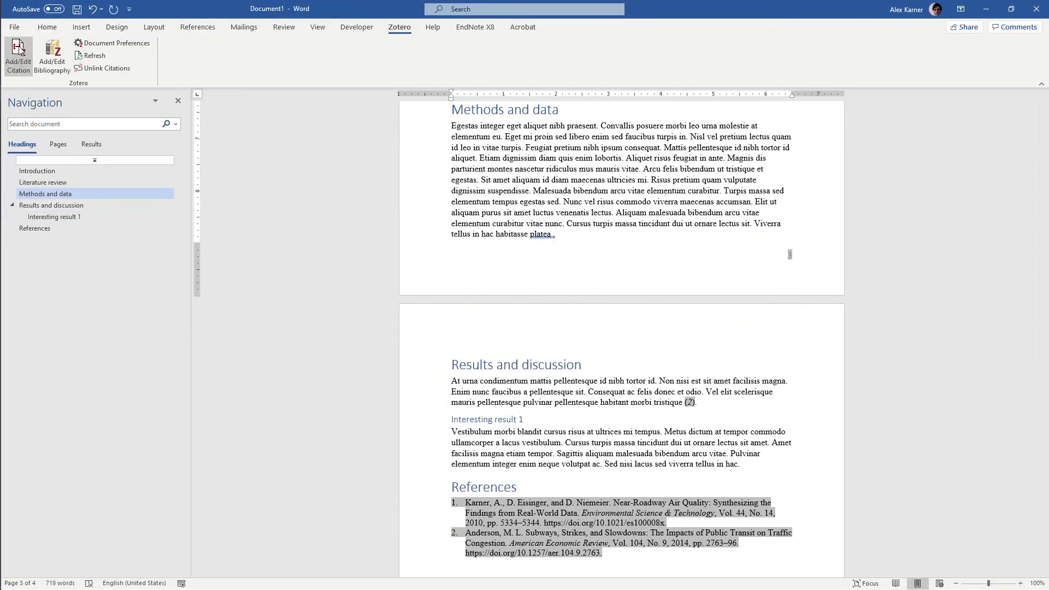
text(glaeser)
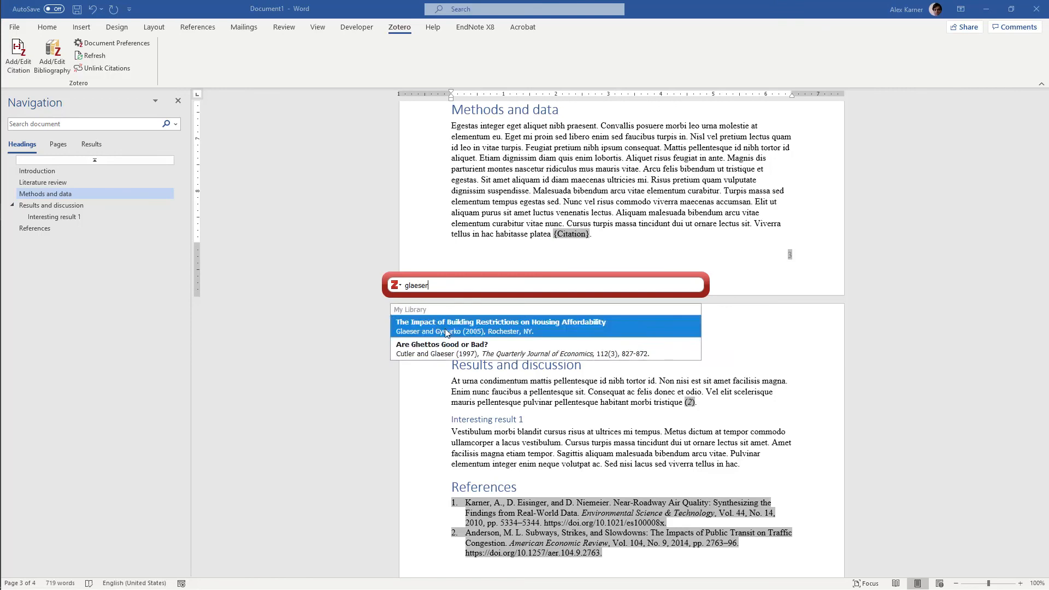
click(447, 331)
key(Return)
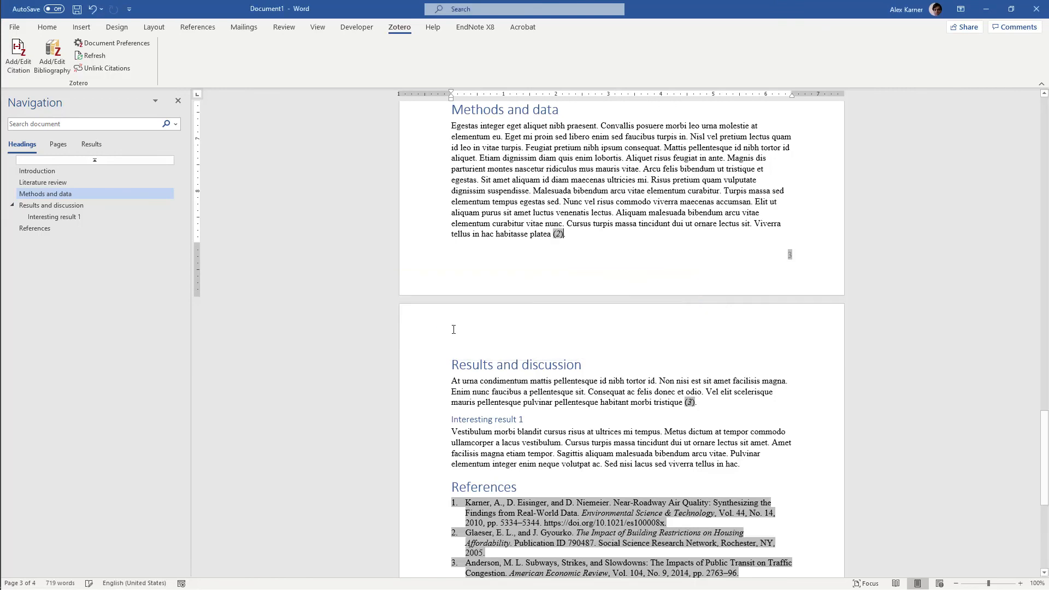
scroll(566, 421, down, 4)
click(565, 419)
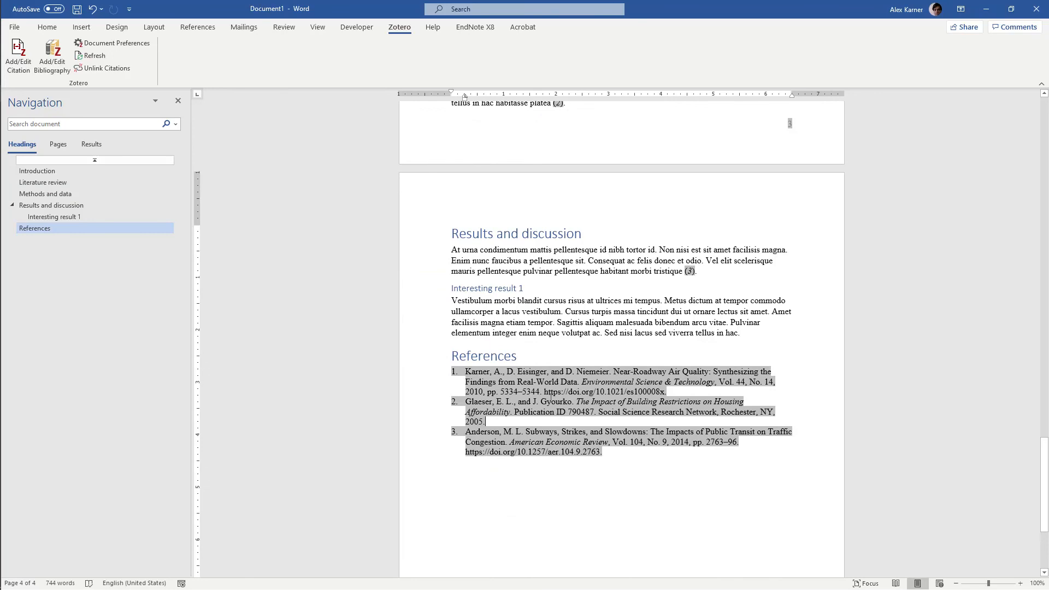
click(529, 288)
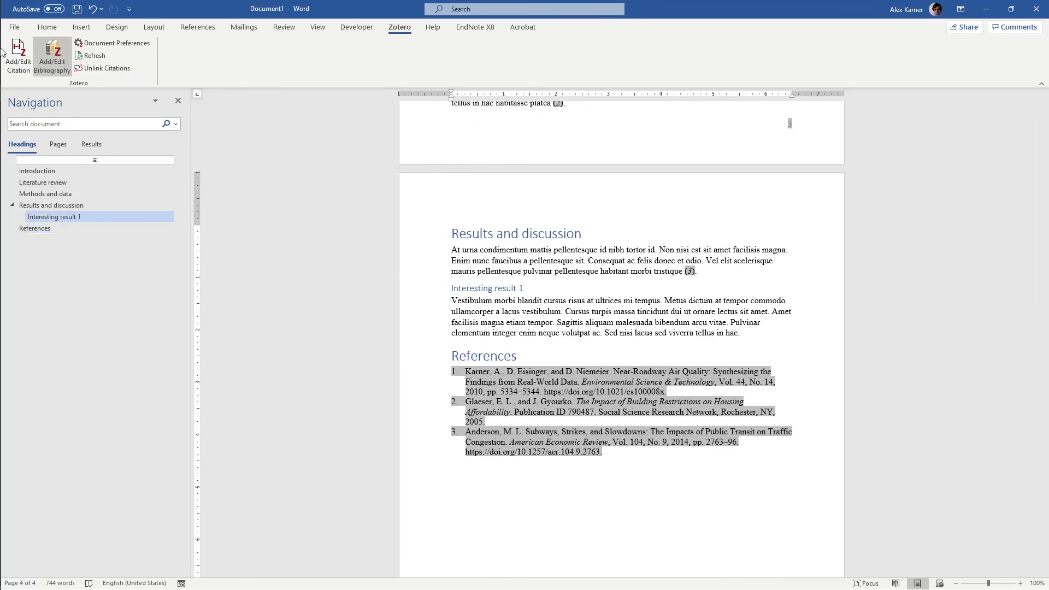
Switch back to Chrome, close the article page and look through the untitled Google Docs document
mouse_move(5, 44)
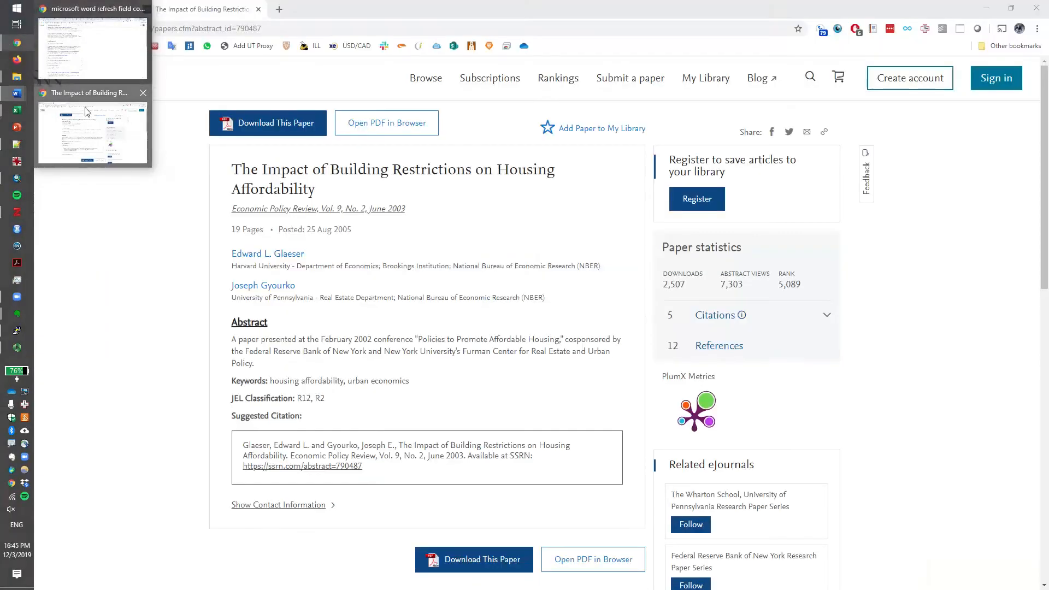
click(87, 125)
click(258, 9)
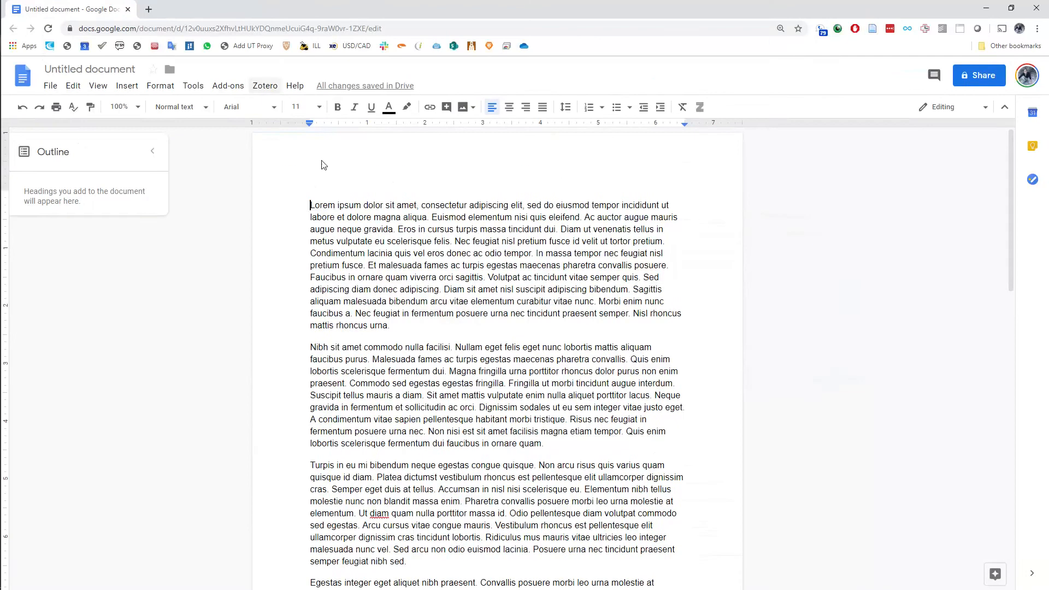
scroll(415, 327, down, 6)
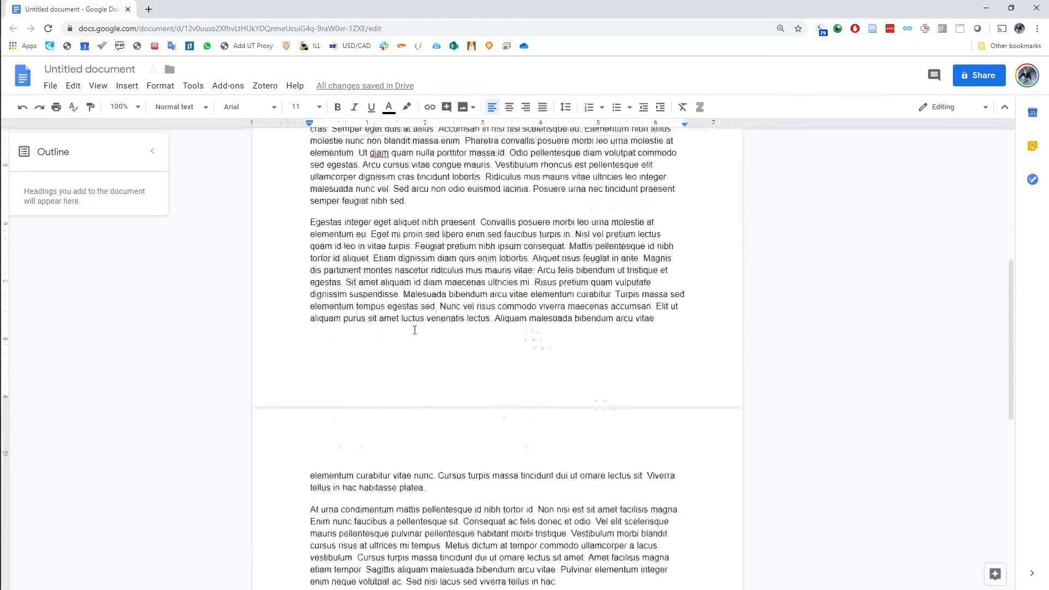
scroll(416, 328, up, 6)
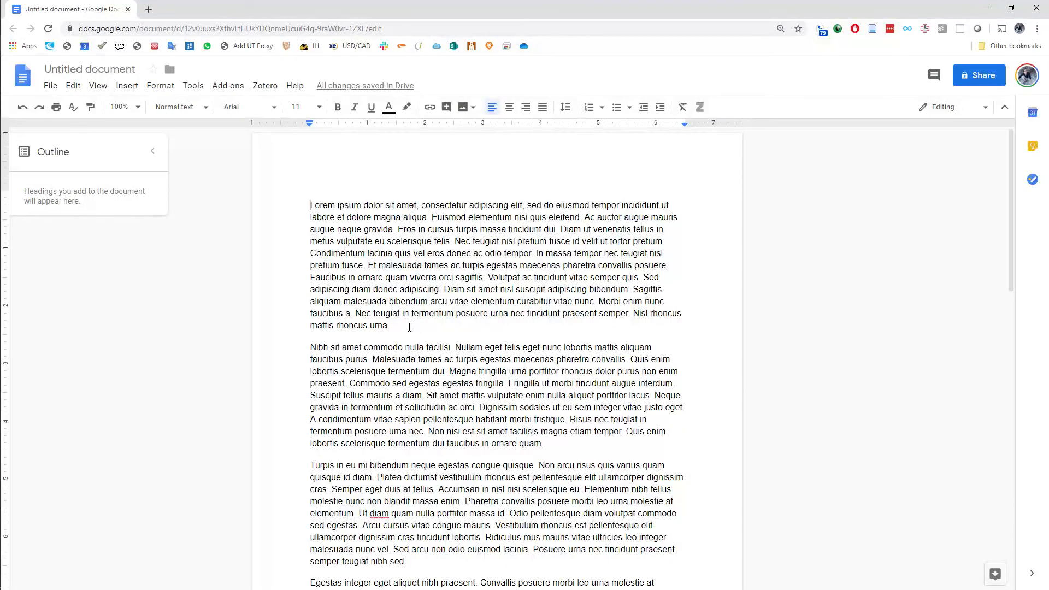
scroll(408, 331, down, 5)
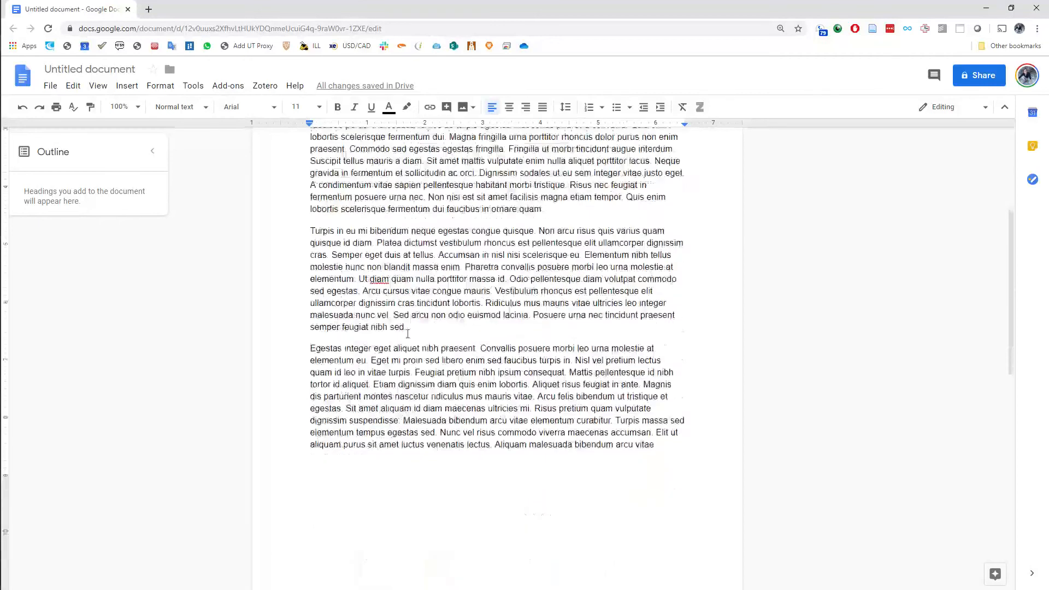
scroll(408, 333, down, 3)
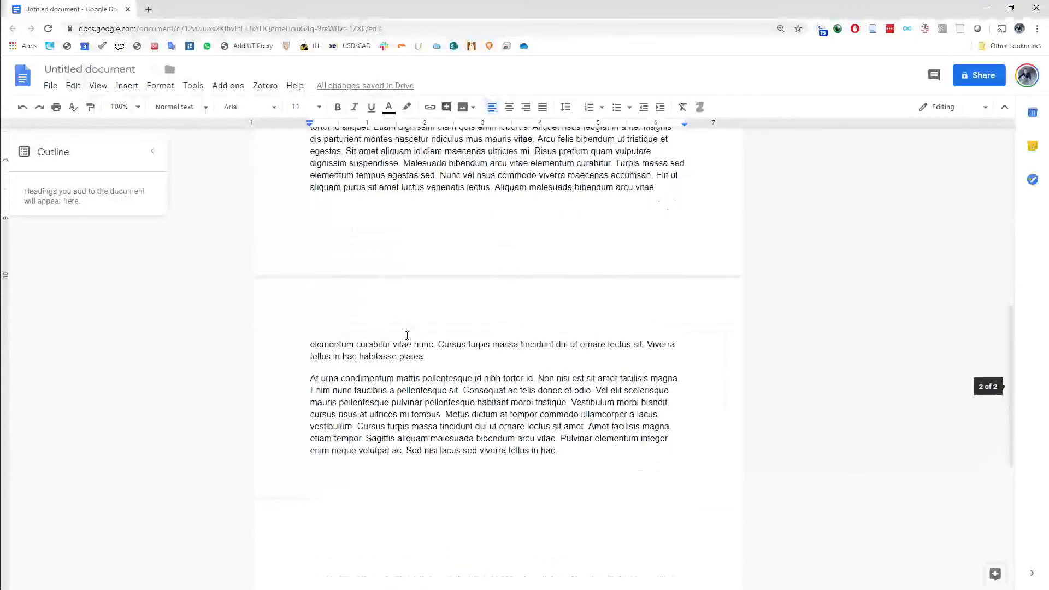
scroll(407, 335, up, 8)
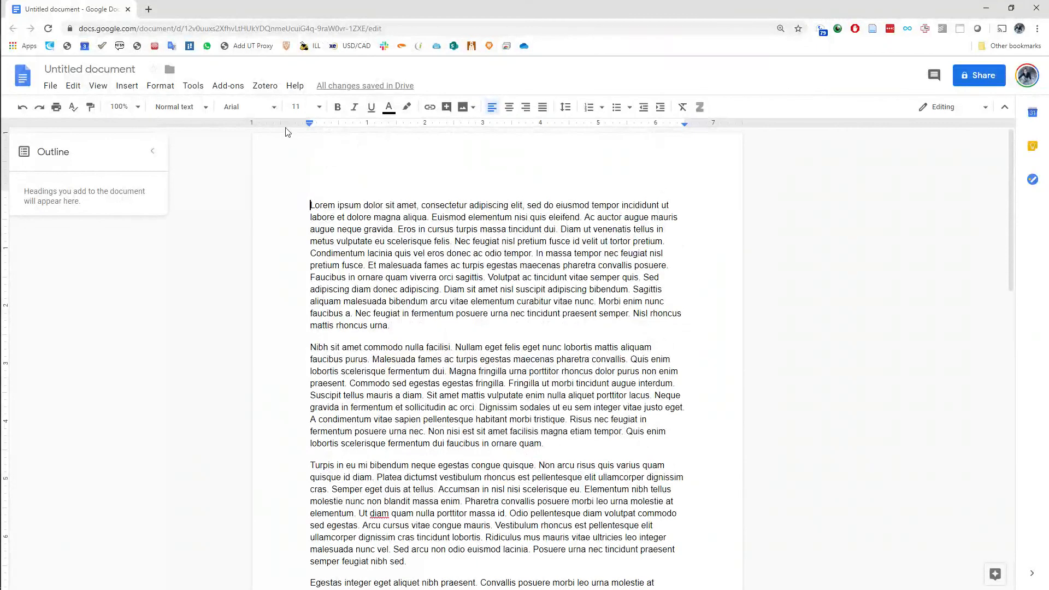
Start a Zotero citation after "mattis rhoncus urna" in the first paragraph, using the American Psychological Association 6th edition style
click(265, 86)
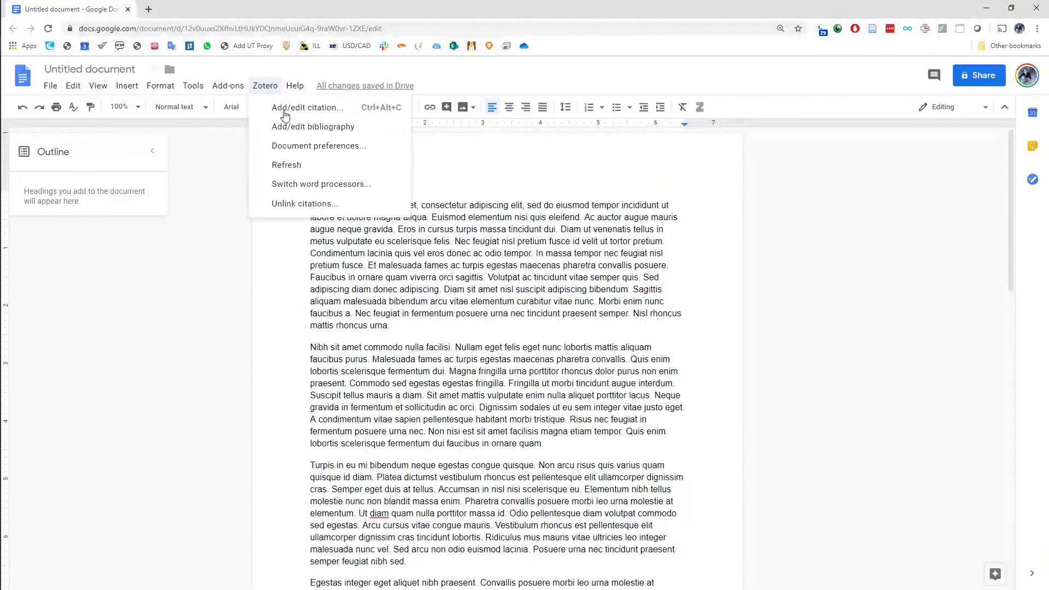
click(415, 326)
key(BackSpace)
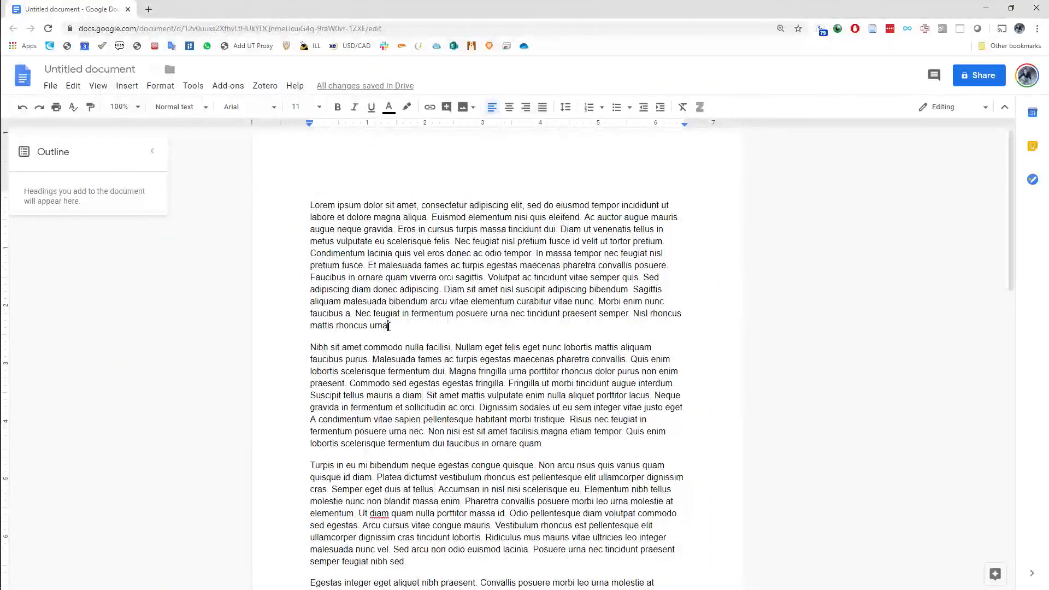
click(265, 85)
click(274, 108)
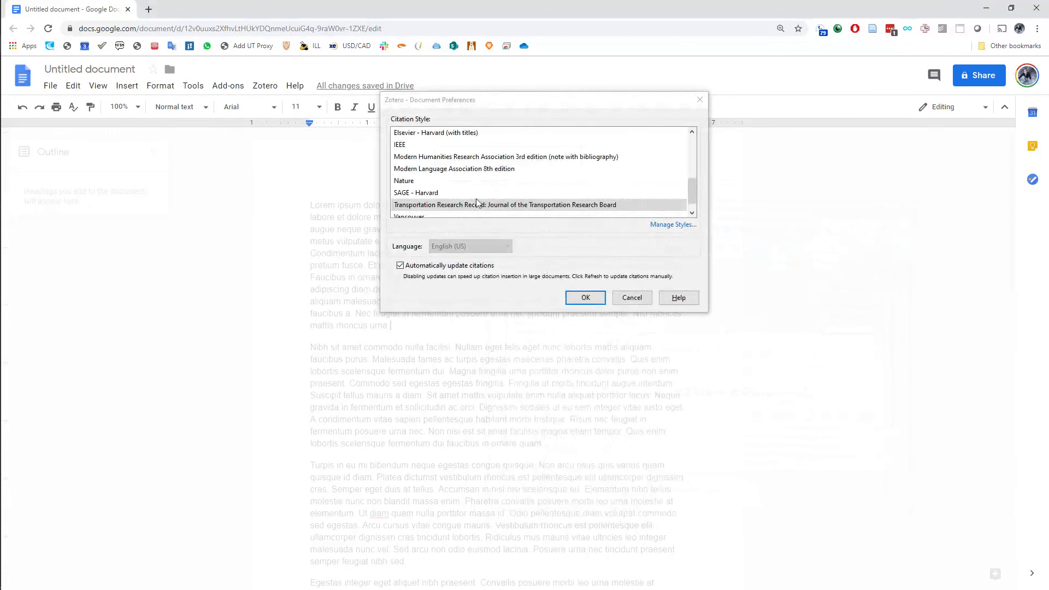
scroll(453, 159, up, 5)
click(453, 159)
click(458, 169)
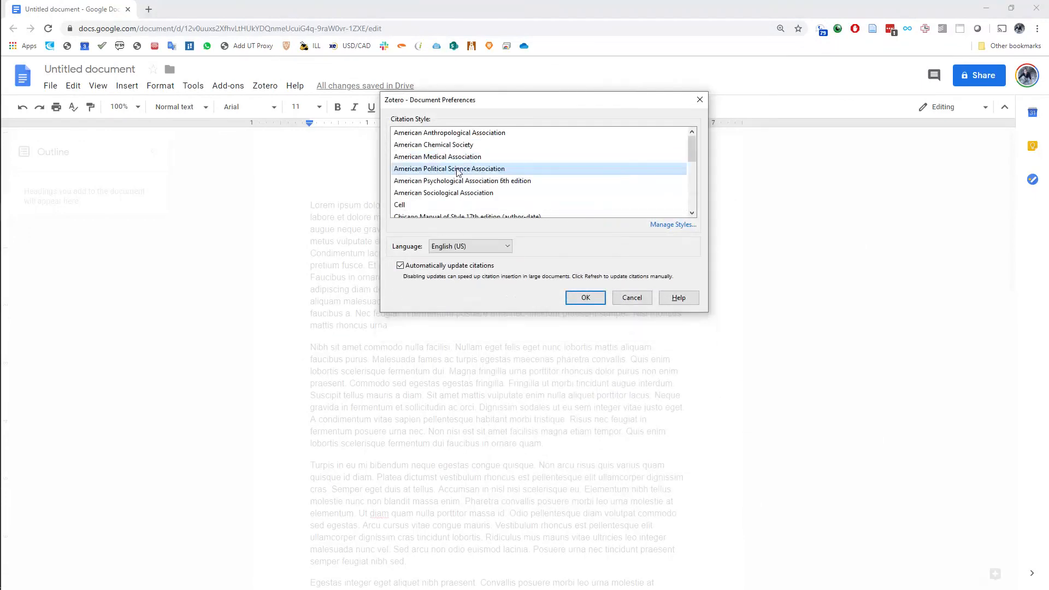
click(463, 181)
click(580, 296)
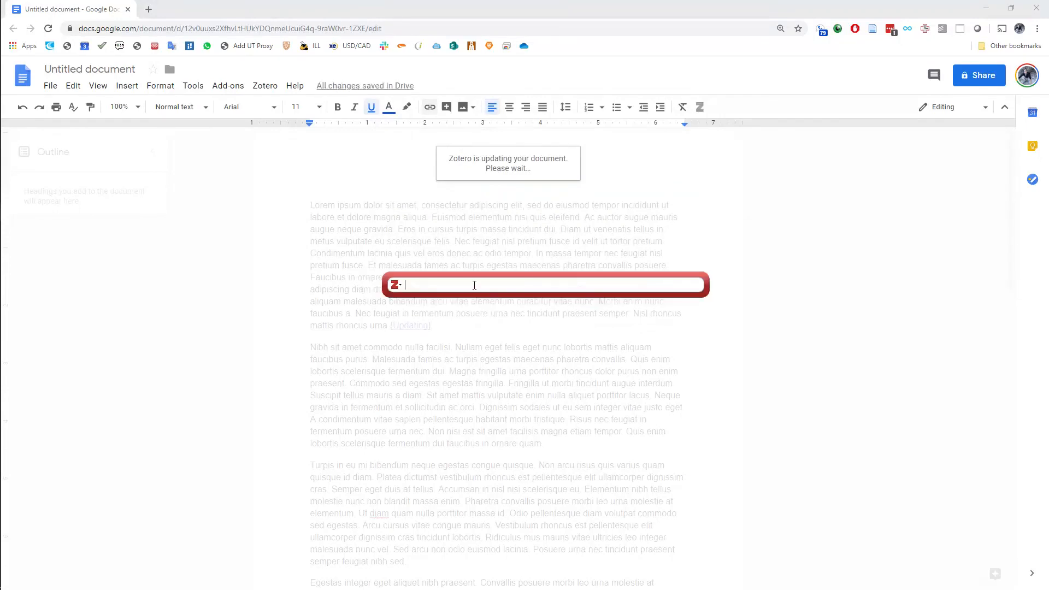
Search Zotero by the author's surname and cite the 2010 article "Near-Roadway Air Quality: Synthesizing the Findings from Real-World Data"
text(karner)
scroll(494, 418, down, 4)
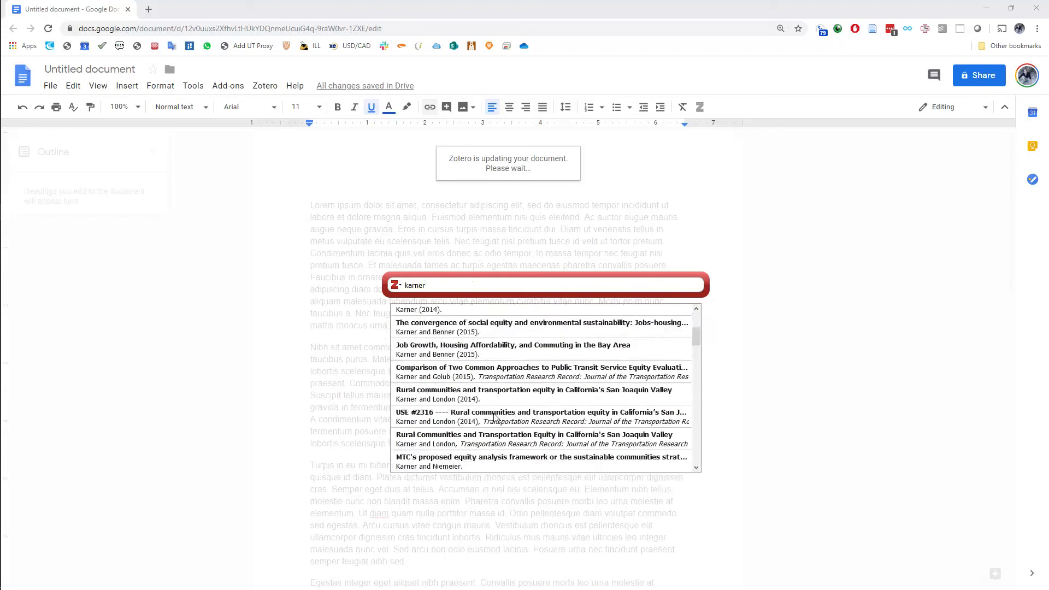
scroll(494, 418, down, 8)
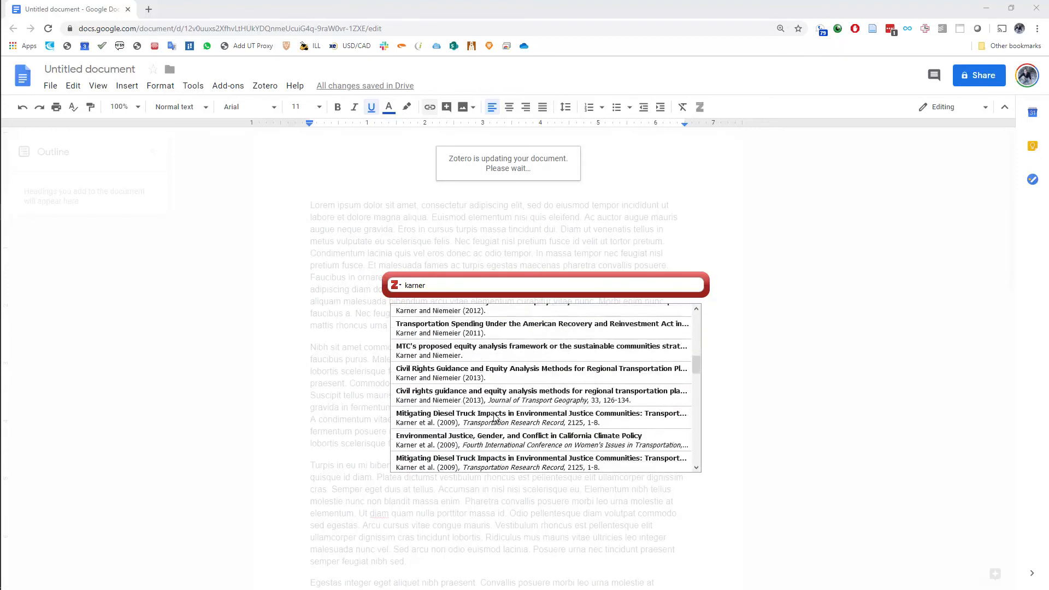
click(498, 451)
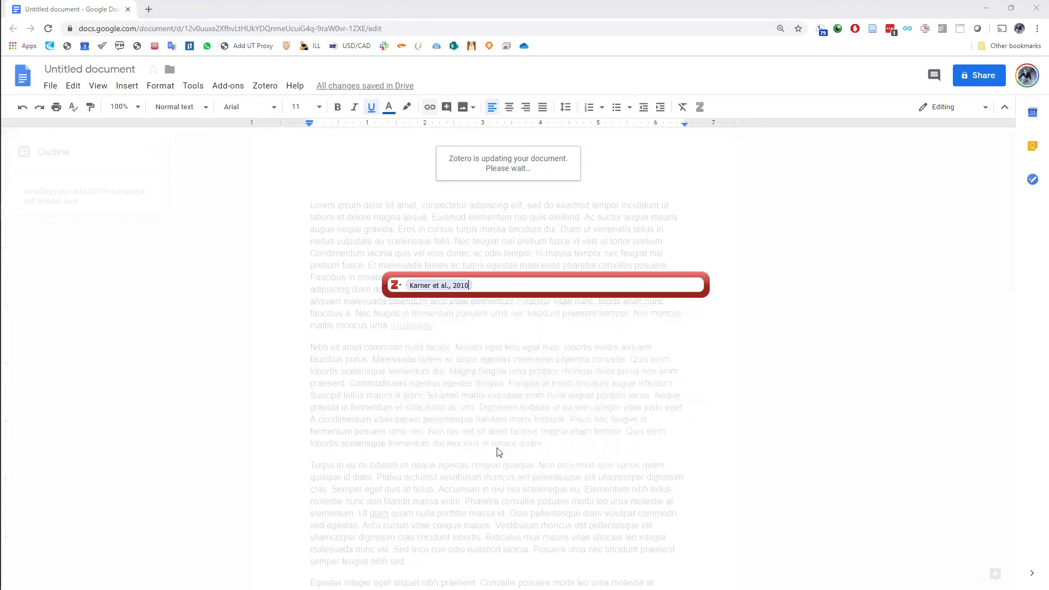
key(Return)
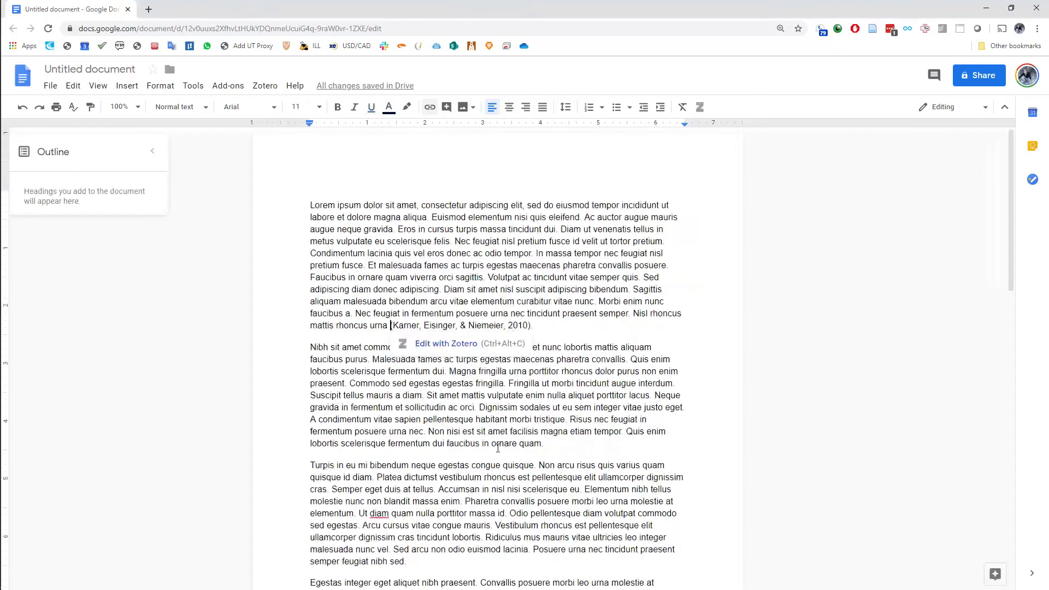
Insert a Zotero bibliography on a new line after the document's last paragraph
scroll(569, 349, down, 10)
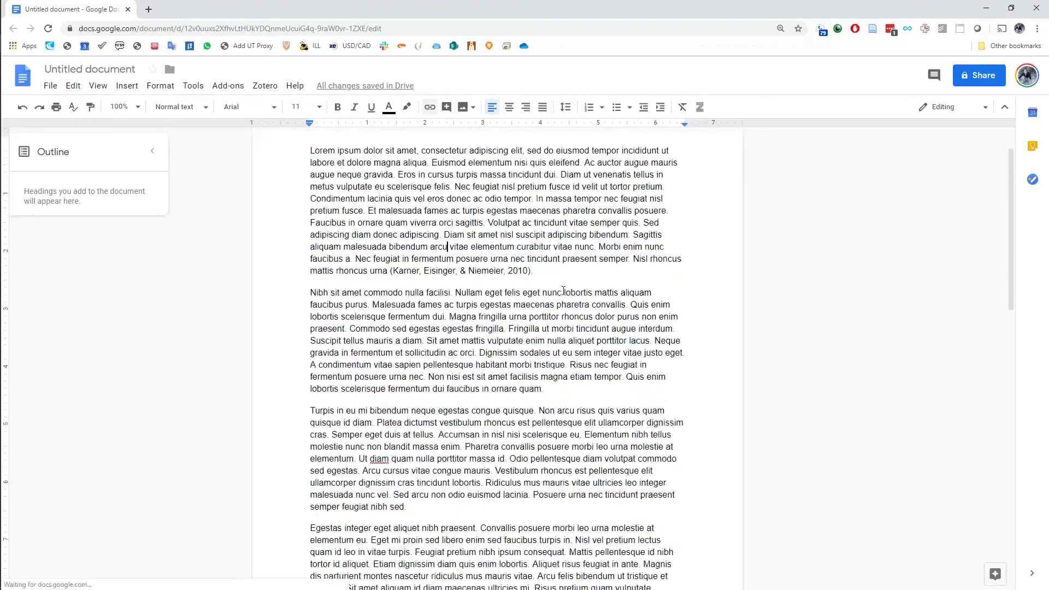
click(568, 348)
key(Return)
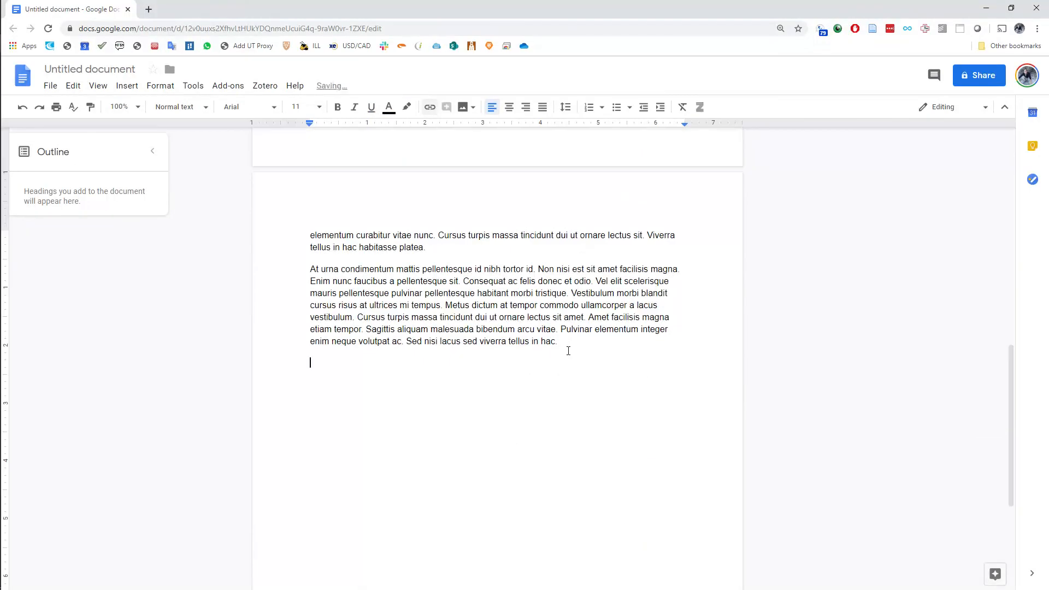
click(264, 85)
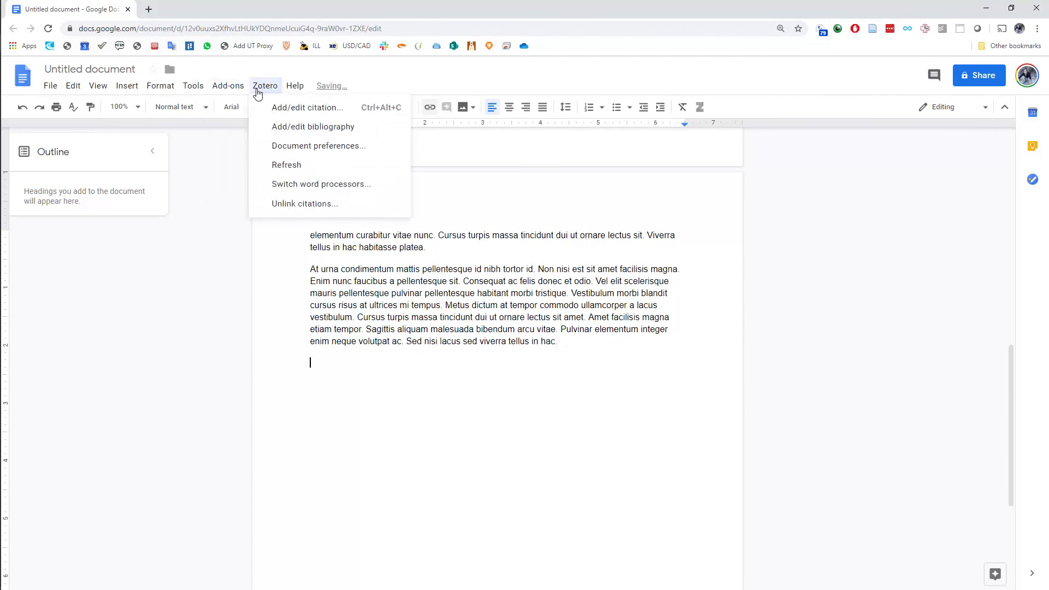
click(289, 123)
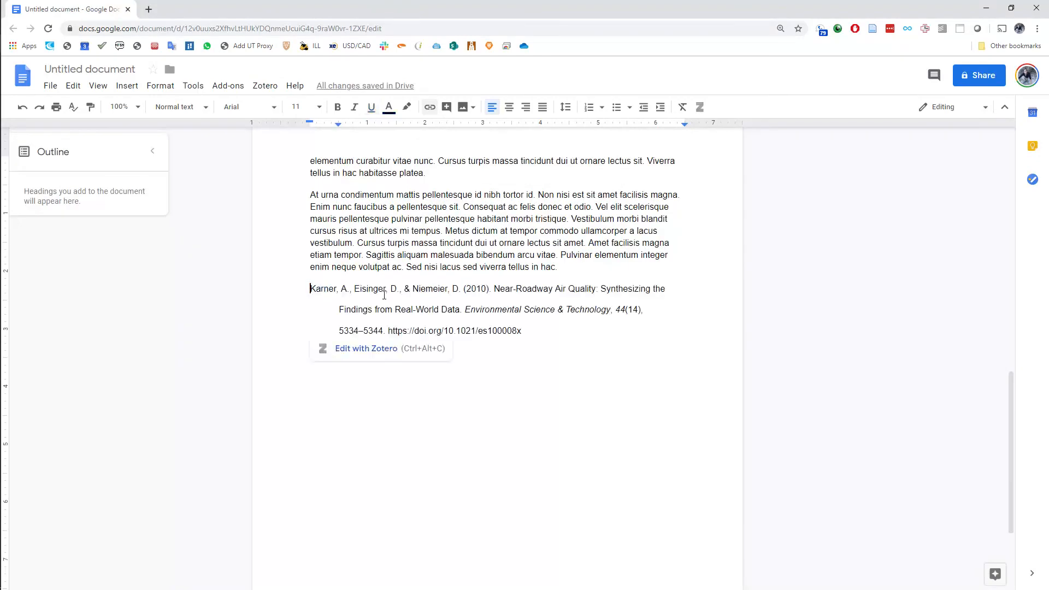
Add the heading "References" above the bibliography and apply the Heading 1 style to it
click(574, 272)
key(Return)
text(References)
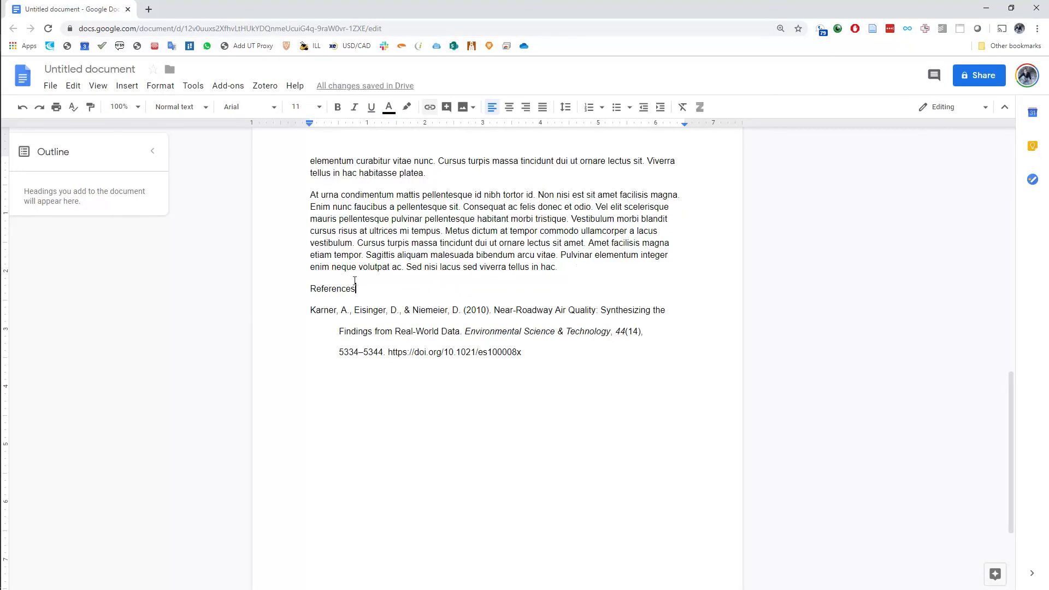
click(207, 107)
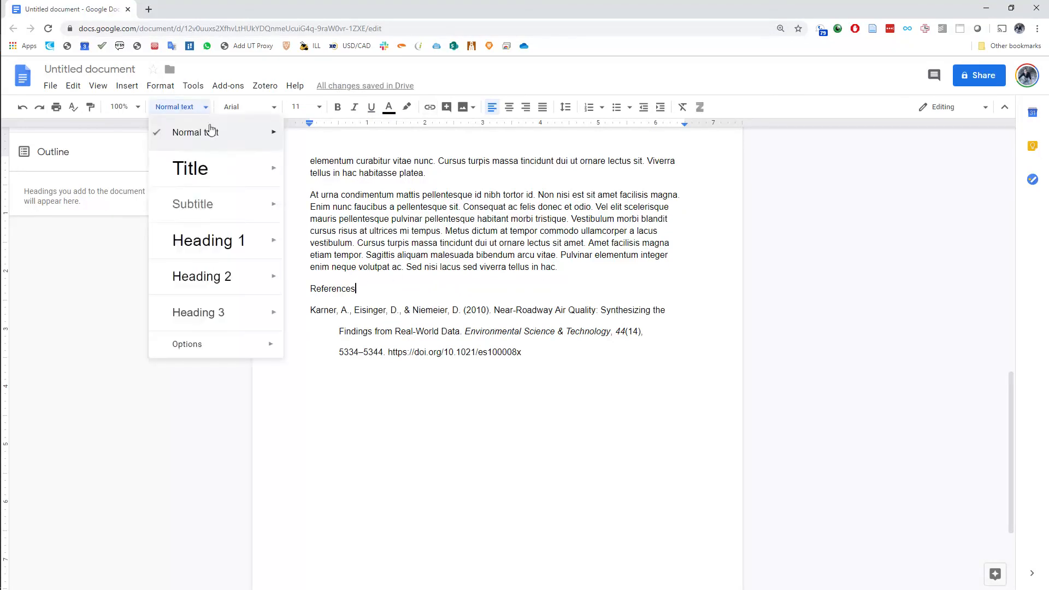
click(219, 241)
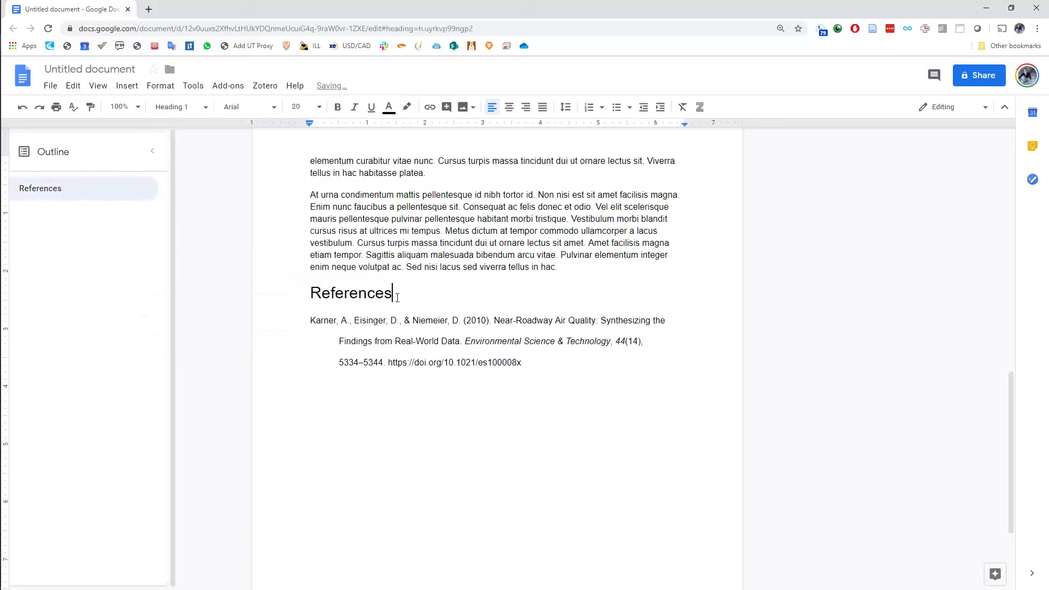
click(399, 254)
click(206, 108)
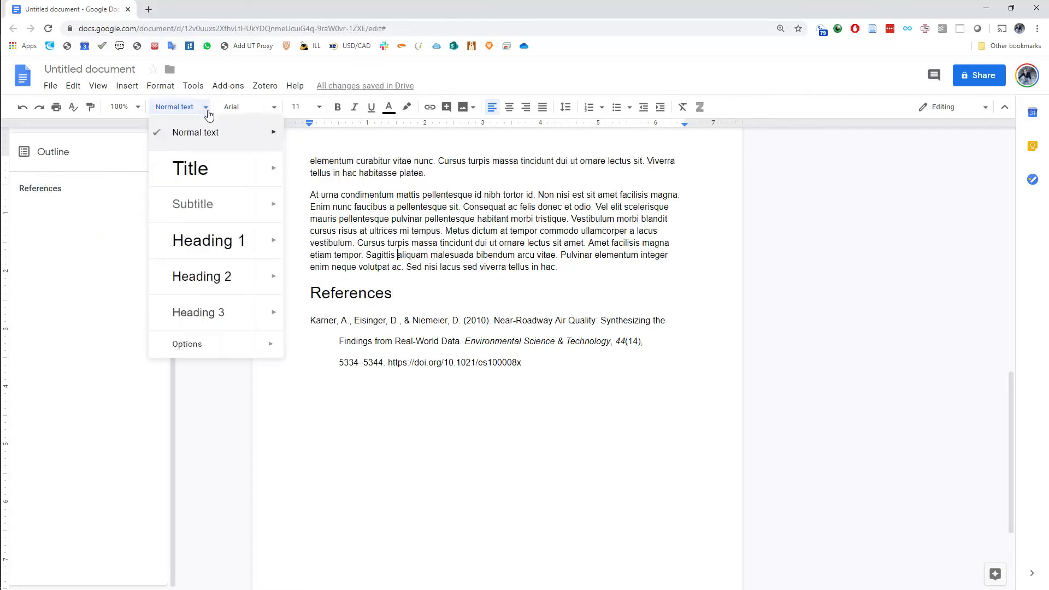
click(350, 219)
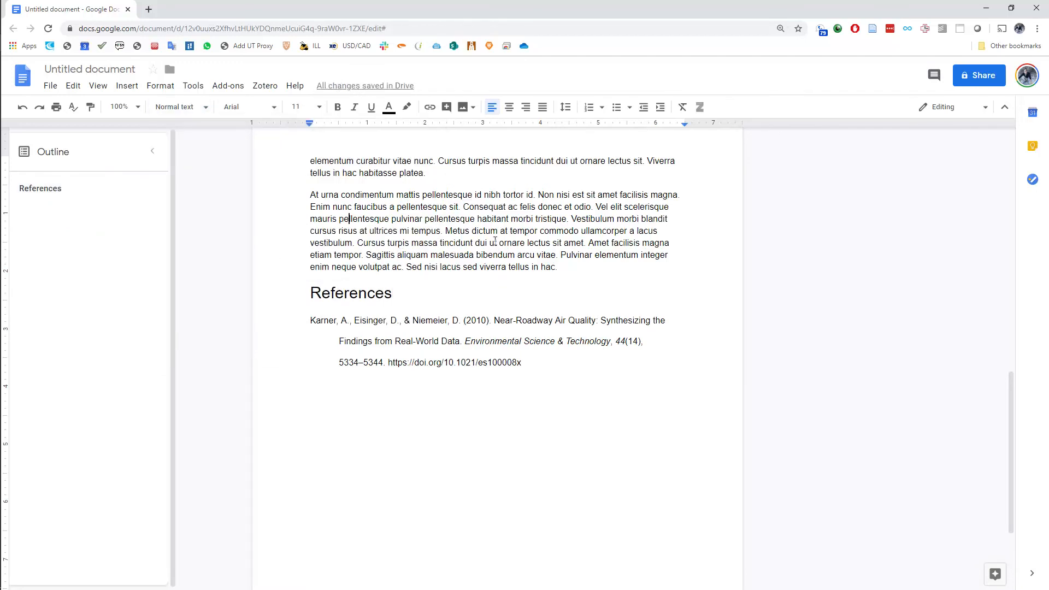
Set the "References" heading to font size 24 and update the Heading 1 style to match it
drag(398, 294, 309, 294)
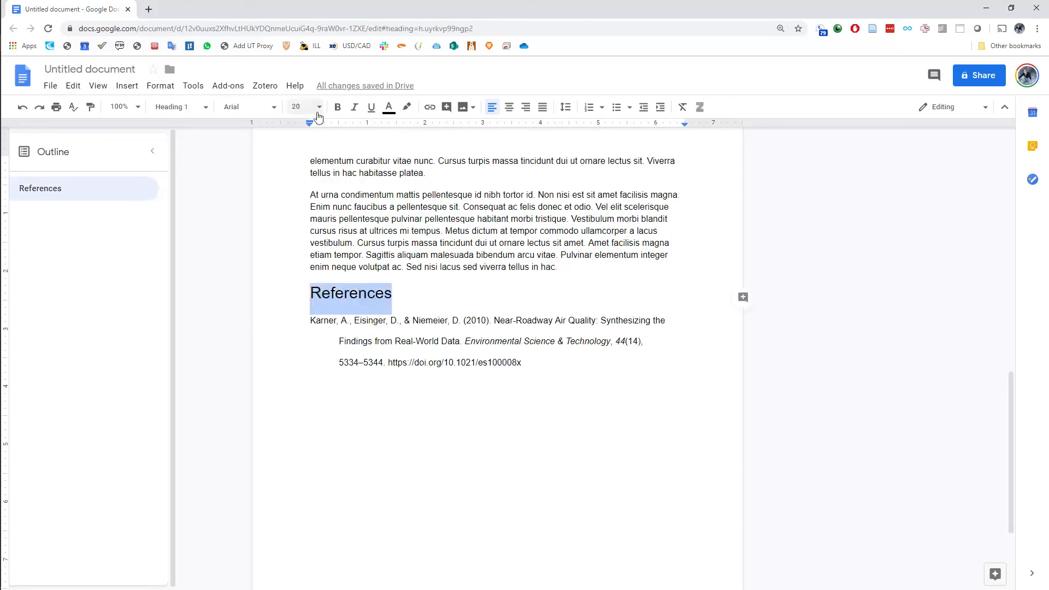
click(318, 109)
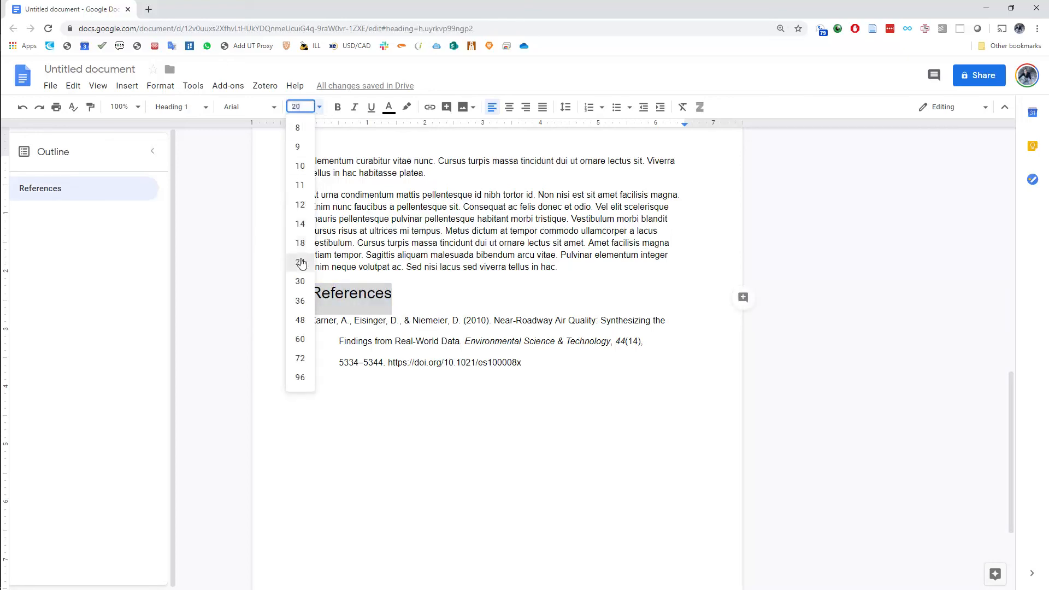
click(300, 262)
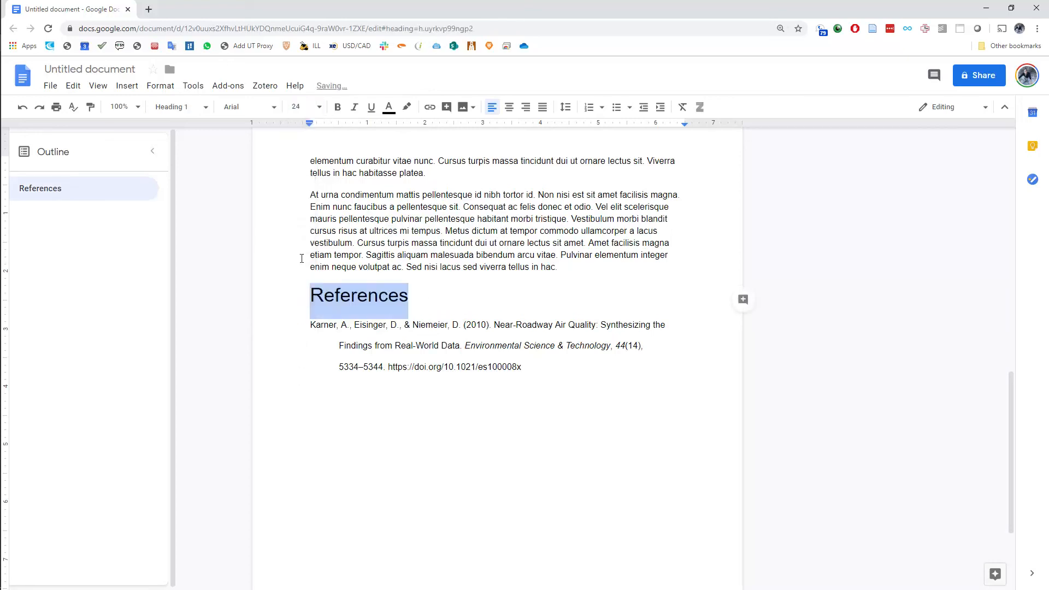
click(205, 107)
mouse_move(268, 244)
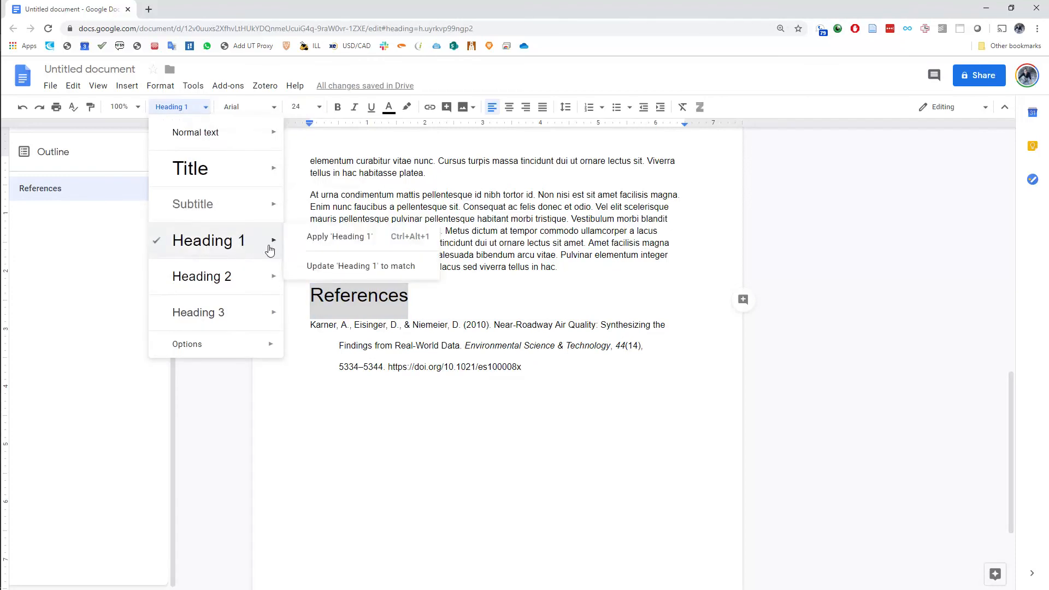
click(321, 267)
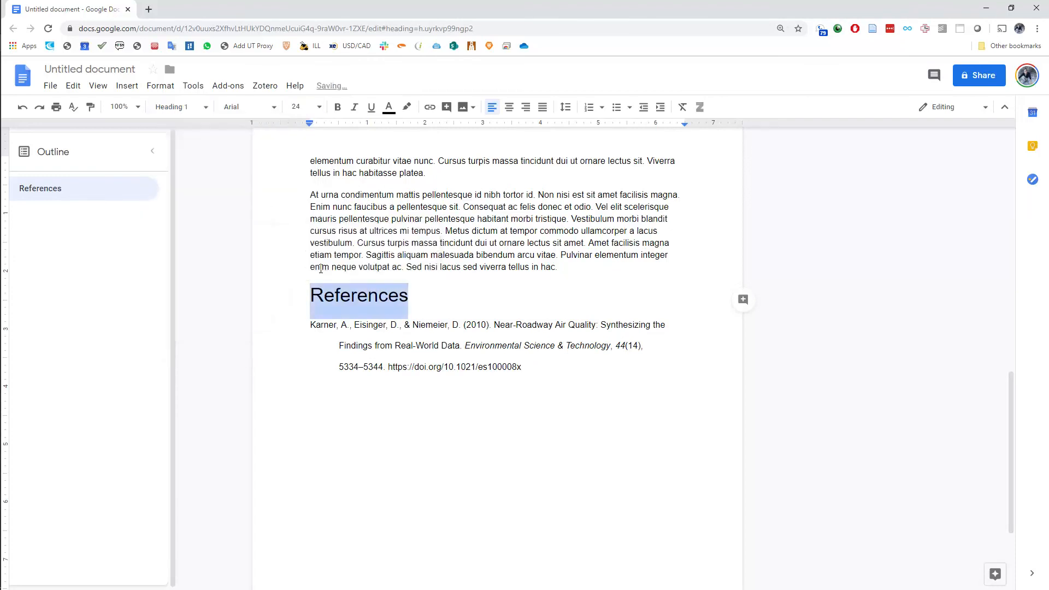
click(415, 304)
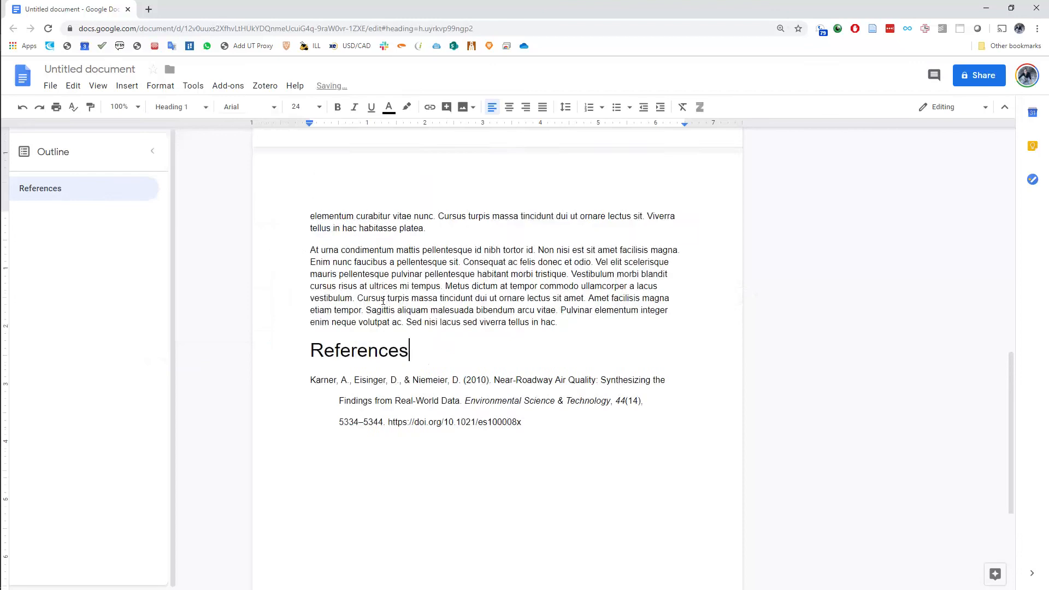
Insert page numbers in the document's footer, starting on the first page, and return to the body text
scroll(383, 299, up, 15)
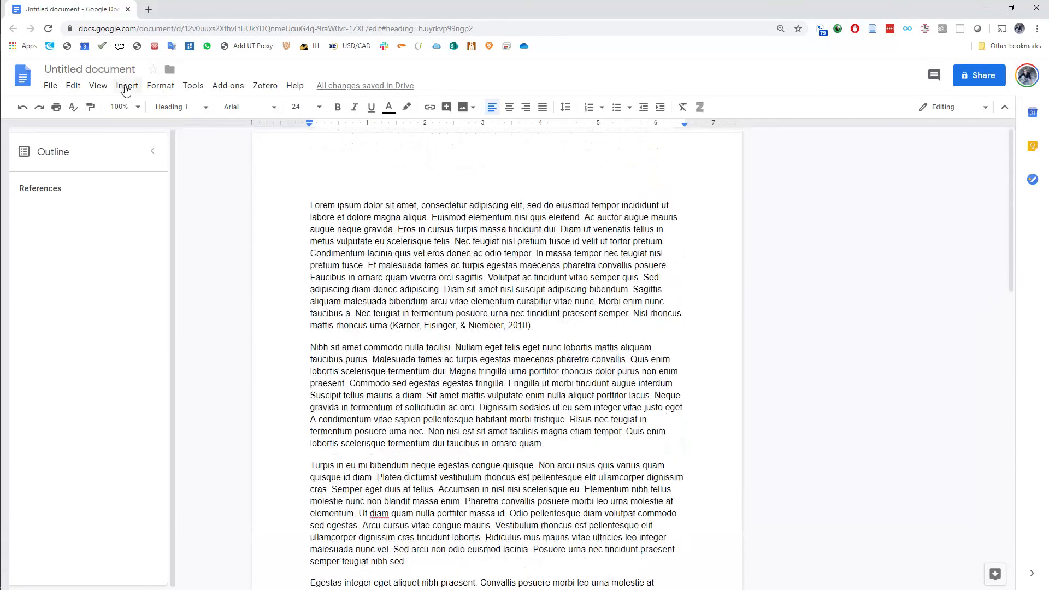
click(126, 87)
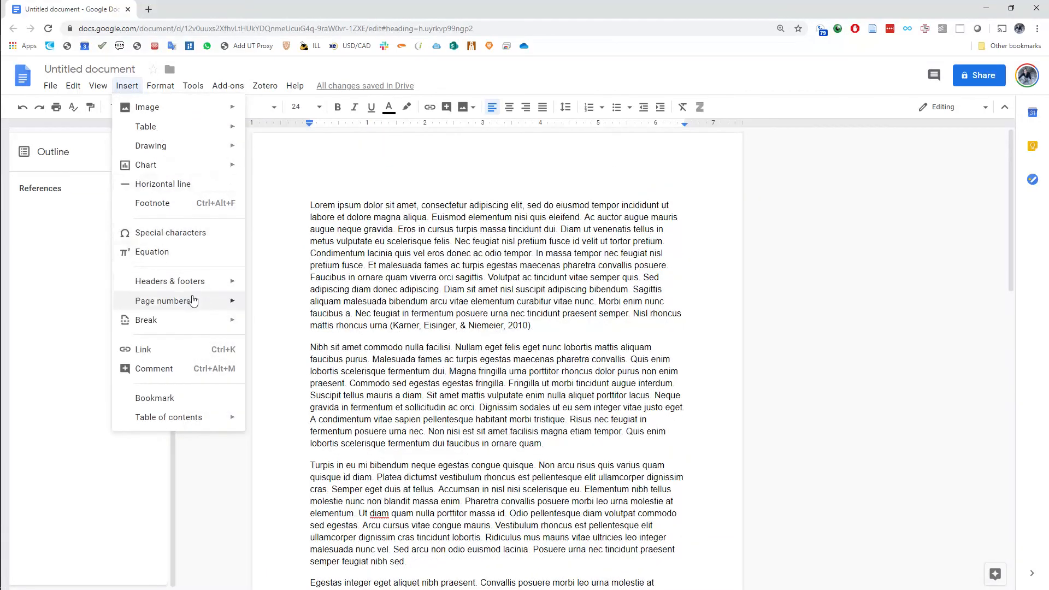
mouse_move(194, 299)
click(273, 381)
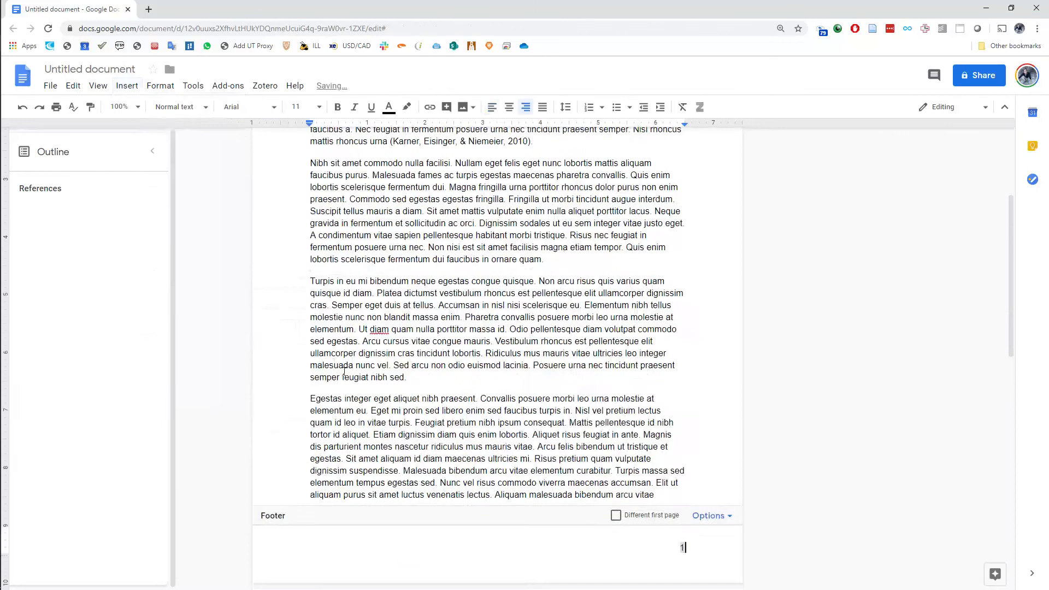
scroll(575, 376, down, 1)
click(575, 376)
Add the heading "Literature review" after the first paragraph and apply the Heading 1 style to it
scroll(575, 376, up, 5)
click(583, 327)
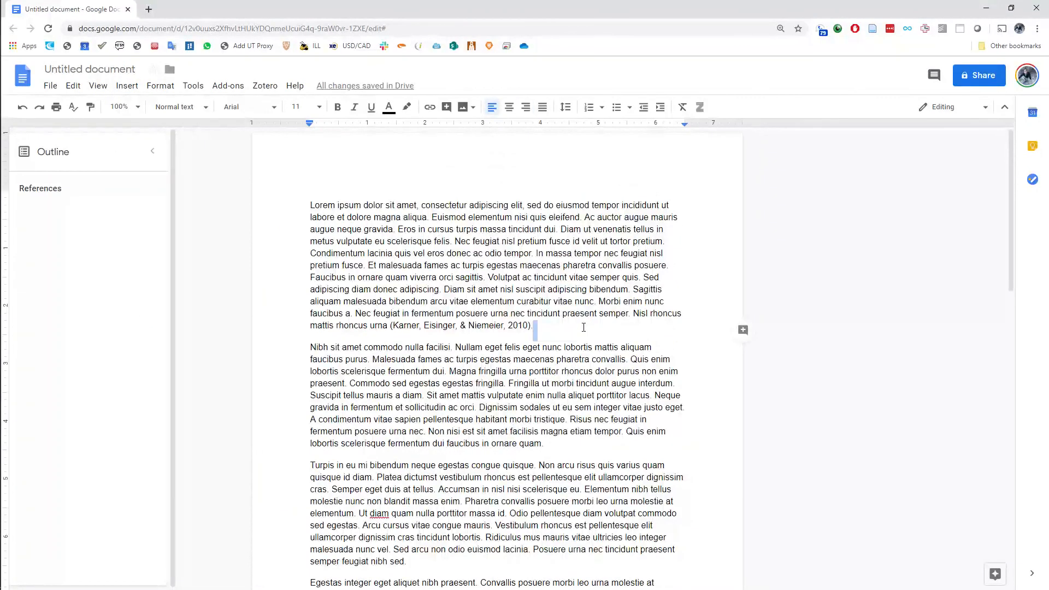
key(Return)
text(Me)
key(BackSpace)
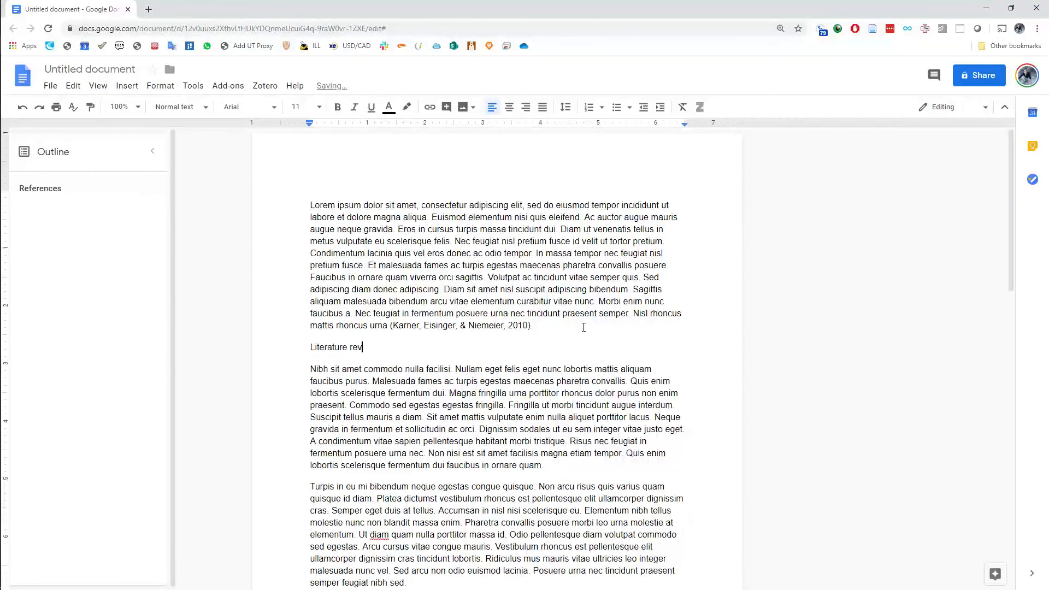
click(180, 106)
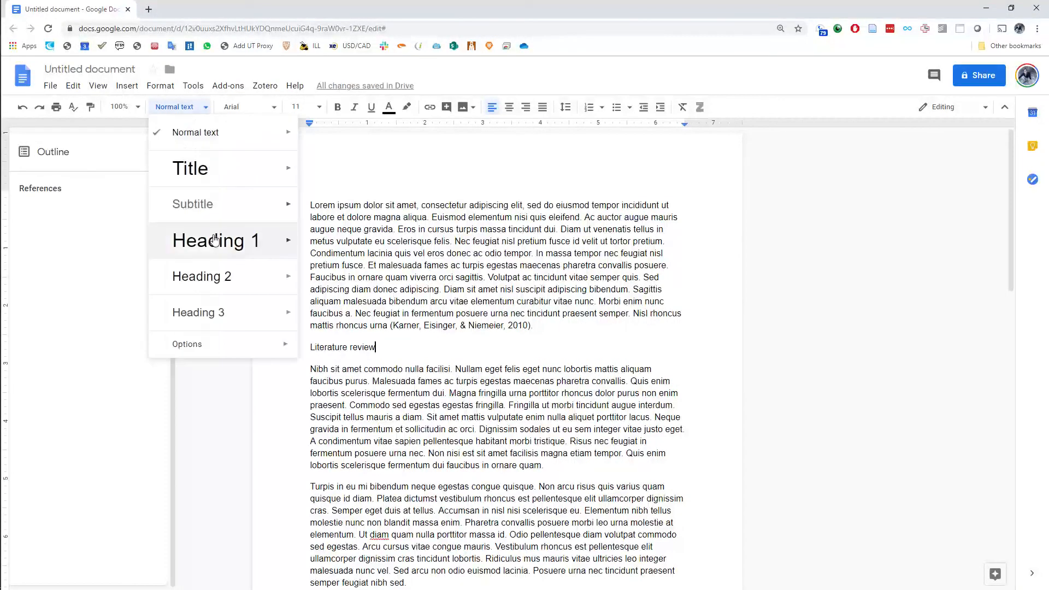
click(241, 239)
Change the font of the first paragraph under the "Literature review" heading to Droid Sans
scroll(410, 361, down, 3)
click(401, 292)
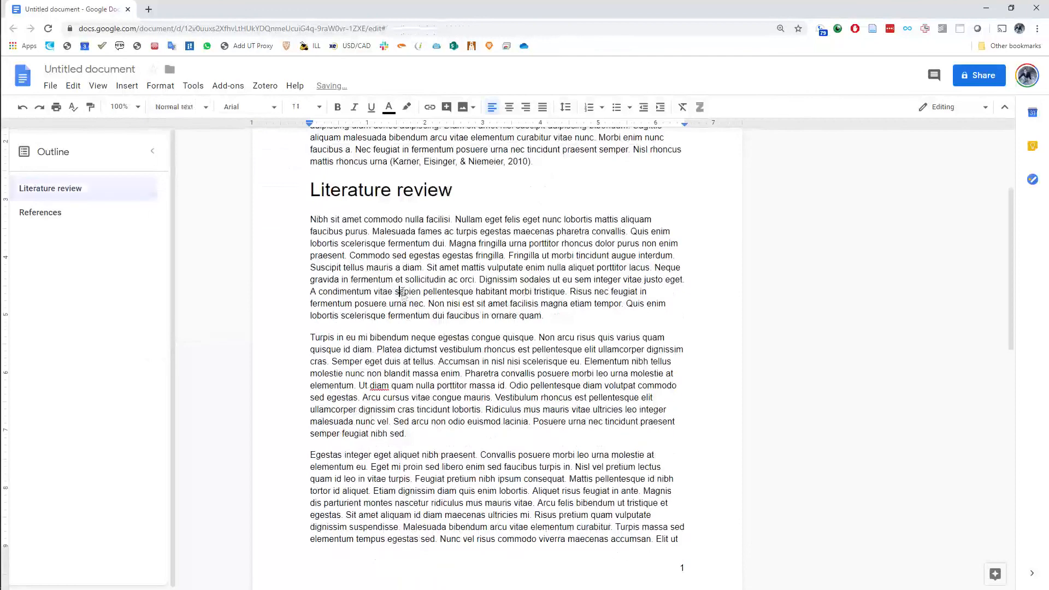
click(549, 315)
drag(549, 315, 307, 219)
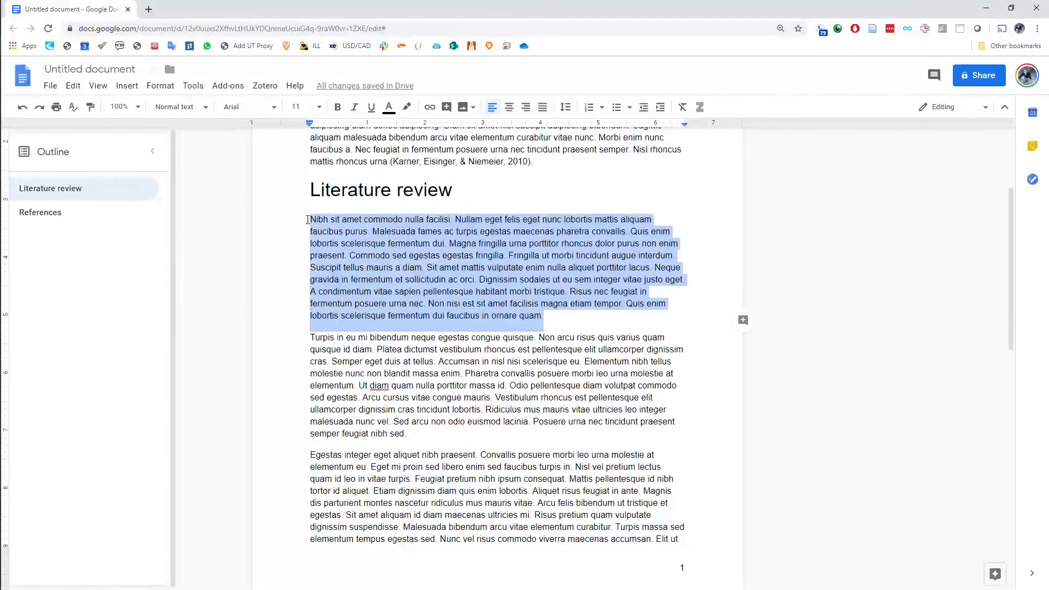
click(251, 108)
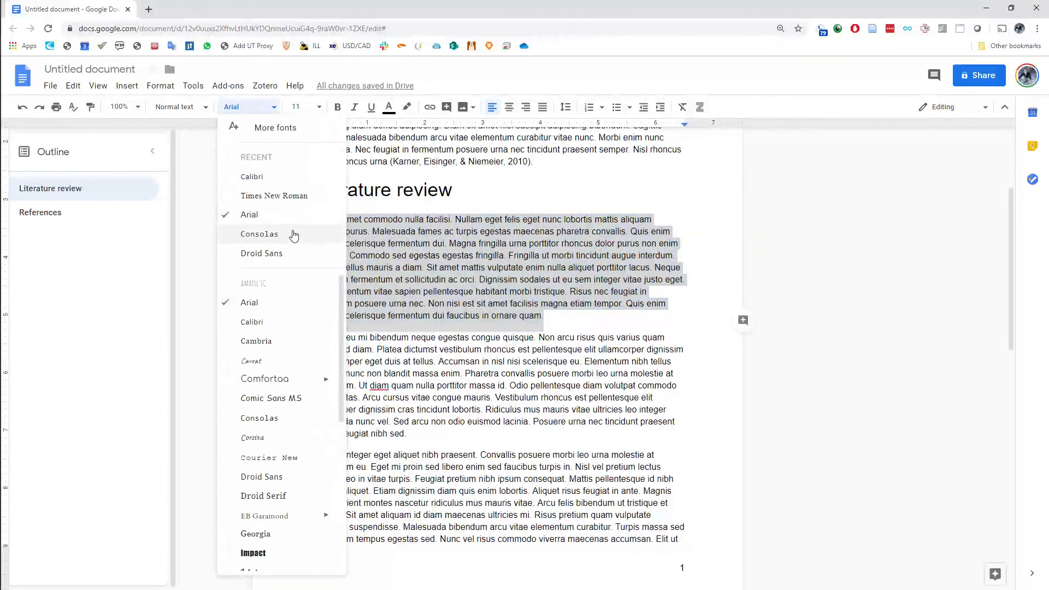
click(295, 253)
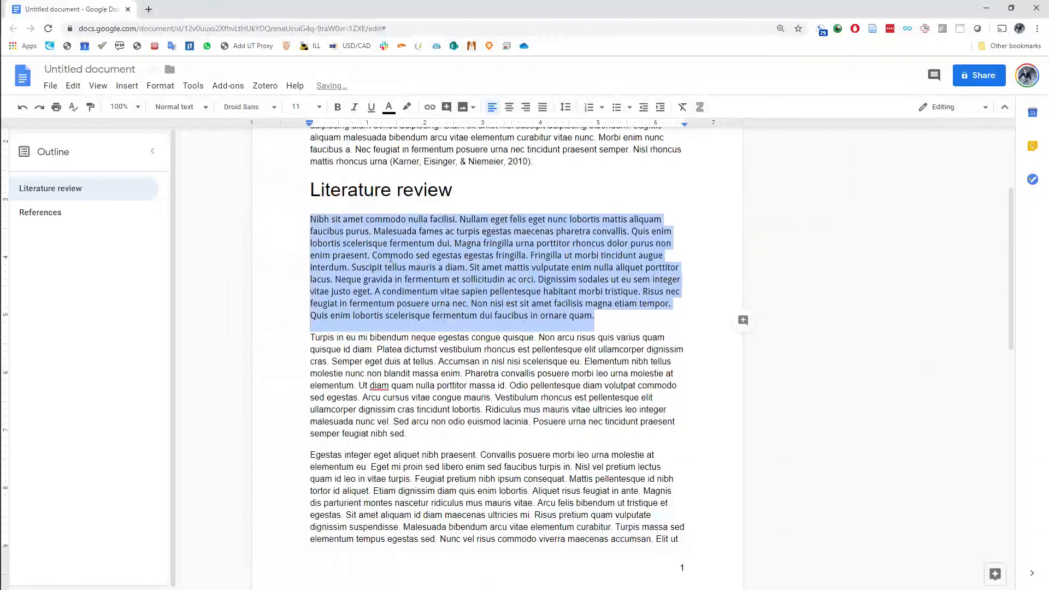
Update the Normal text style to match the selected paragraph and check the body text throughout the document
click(205, 106)
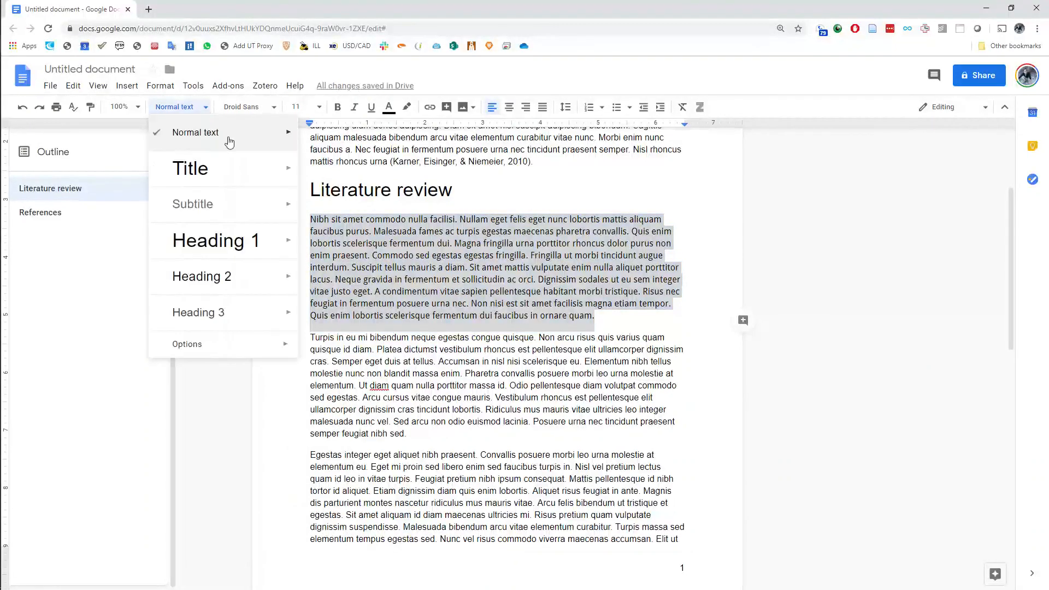
mouse_move(286, 140)
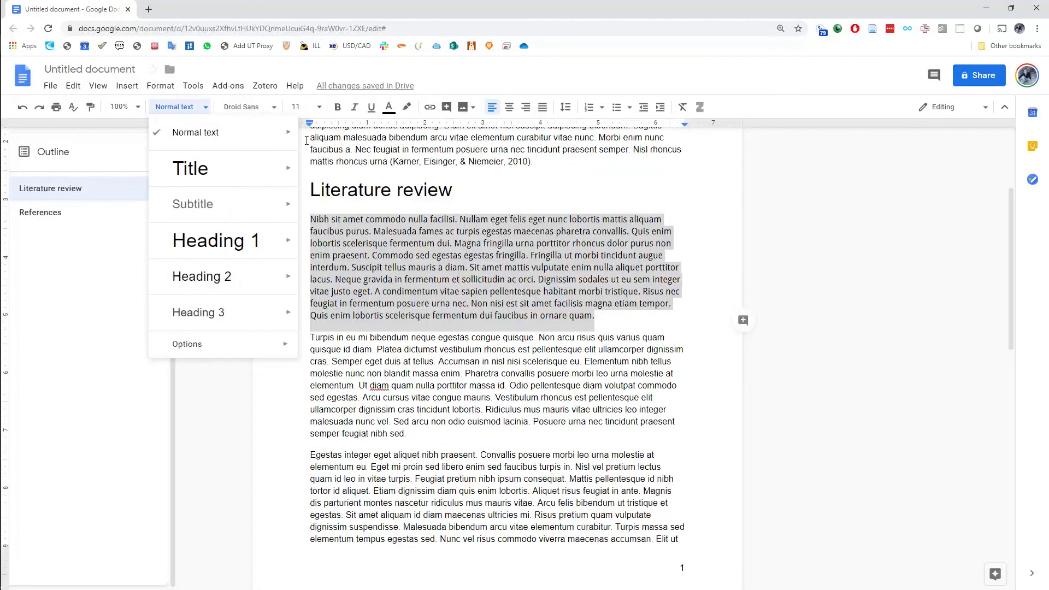
click(354, 158)
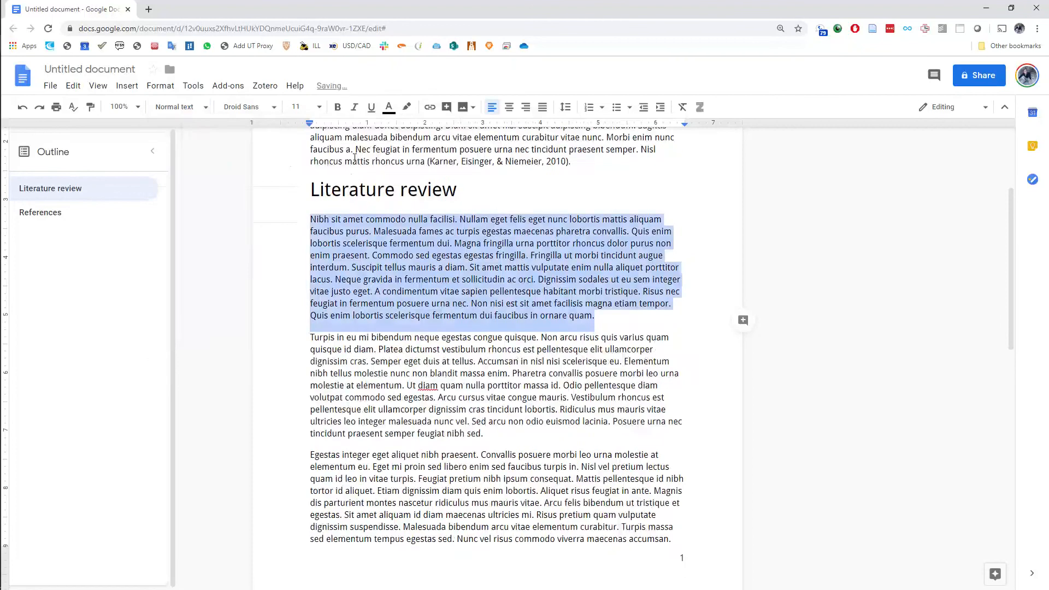
click(492, 398)
scroll(494, 410, down, 2)
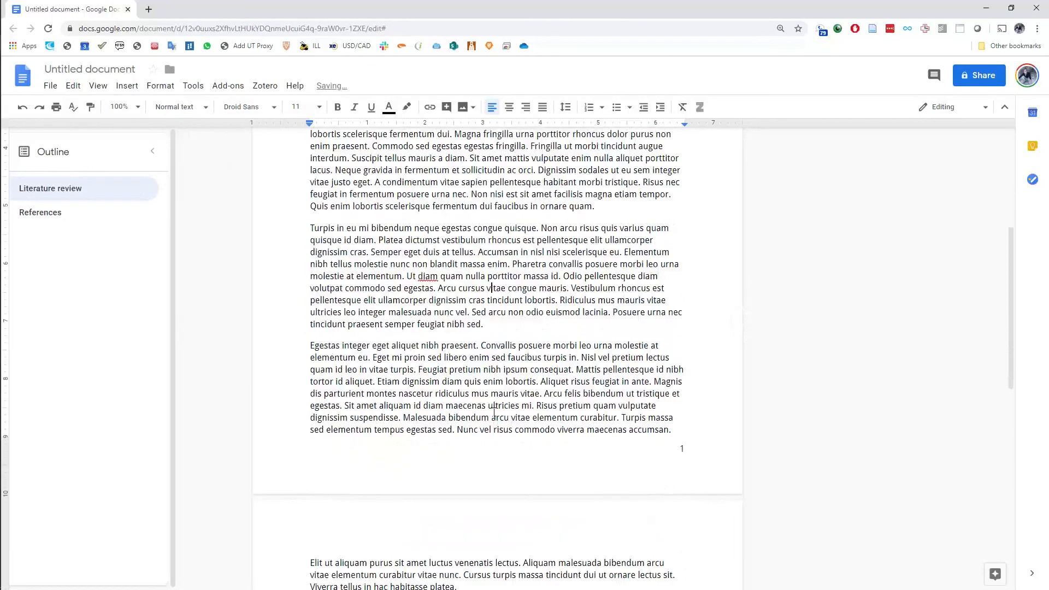
scroll(494, 413, up, 4)
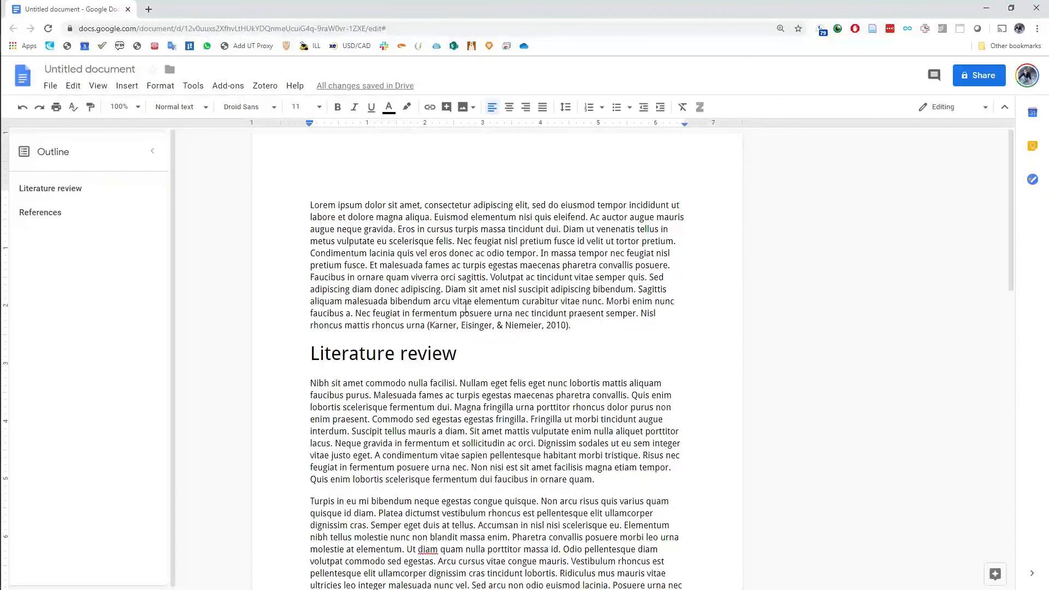
scroll(466, 309, down, 7)
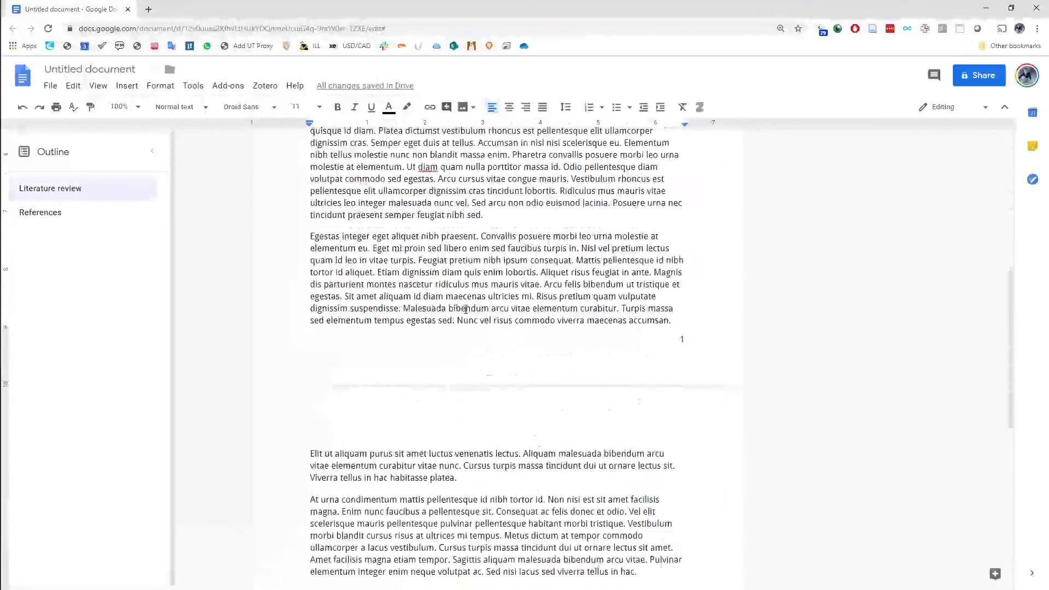
scroll(465, 309, up, 5)
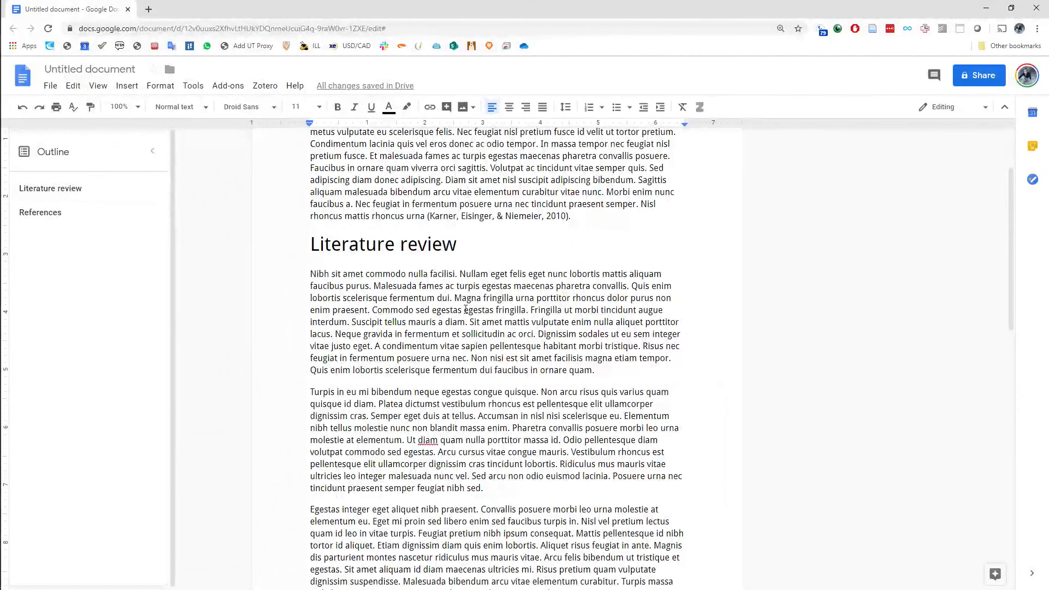